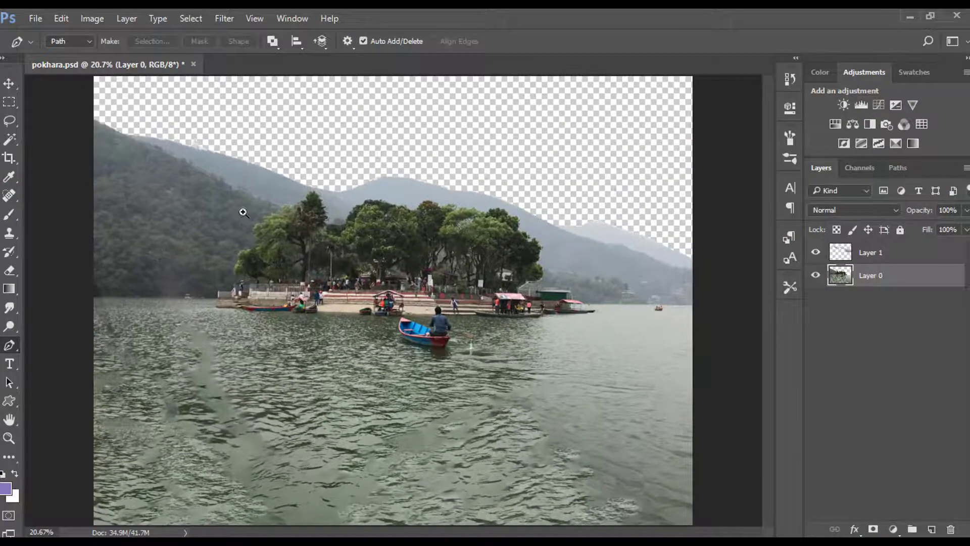
# Step: Trace the Pen path along the stair rail and the shoreline fence, around its far post and down to its base
pyautogui.click(244, 213)
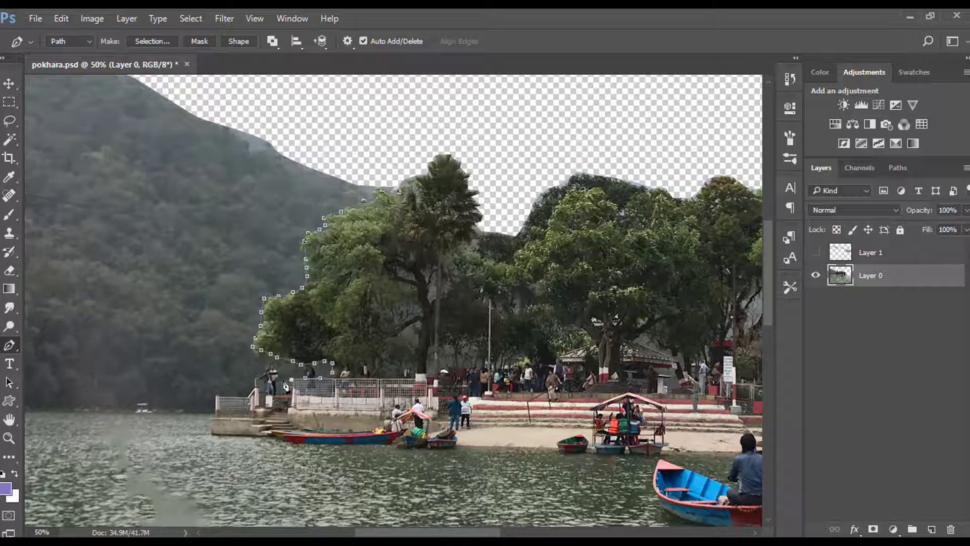
pyautogui.click(260, 362)
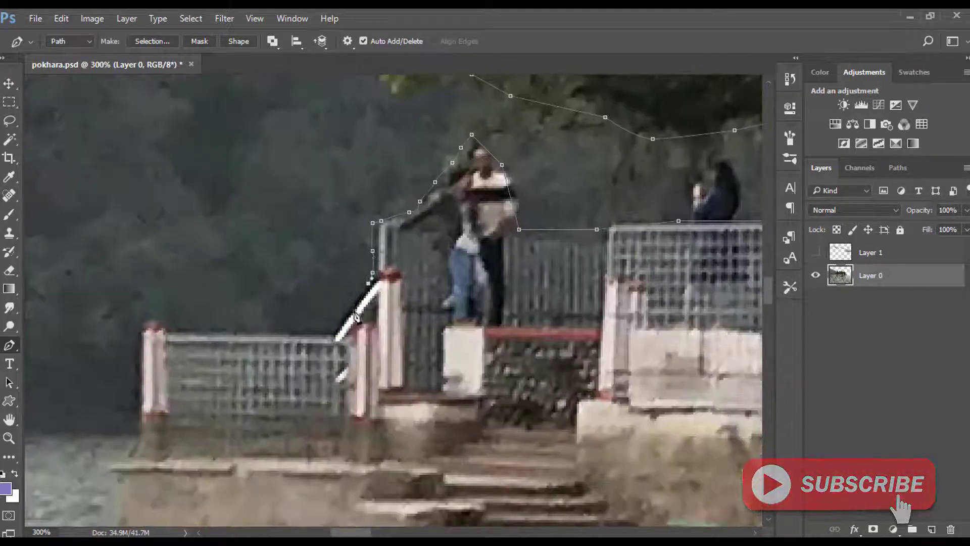
pyautogui.click(353, 311)
pyautogui.click(332, 333)
pyautogui.click(284, 335)
pyautogui.click(172, 331)
pyautogui.click(157, 318)
pyautogui.click(147, 318)
pyautogui.click(142, 350)
pyautogui.click(135, 442)
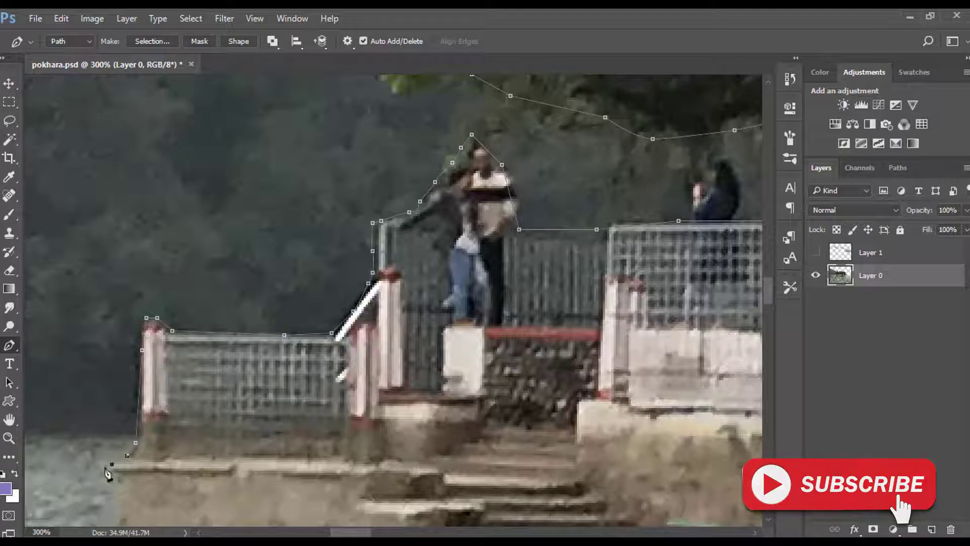
pyautogui.click(106, 466)
pyautogui.moveTo(105, 468); pyautogui.dragTo(352, 251)
pyautogui.click(359, 256)
pyautogui.click(365, 256)
pyautogui.click(364, 305)
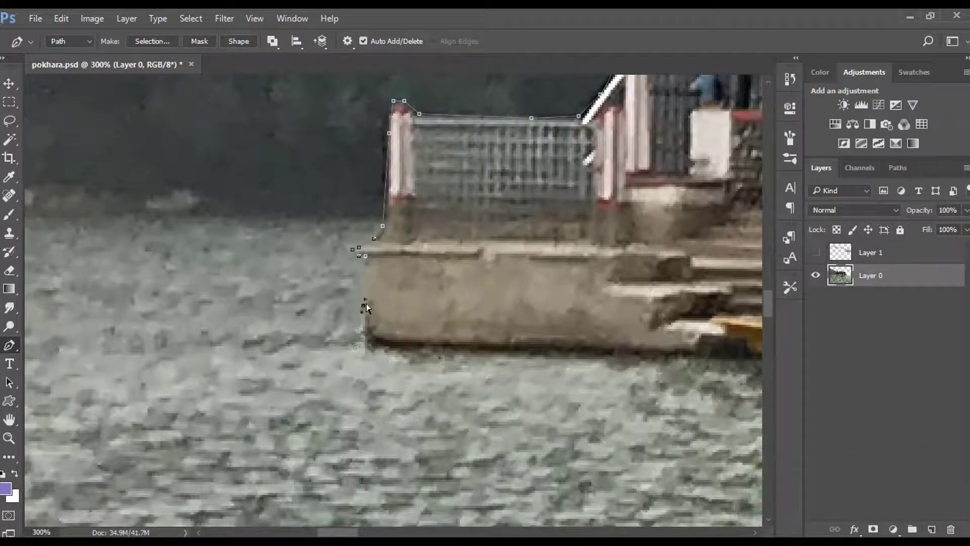
pyautogui.hotkey('ctrl', 'alt', 'z')
pyautogui.hotkey('ctrl', 'alt', 'z')
pyautogui.hotkey('ctrl', 'alt', 'z')
pyautogui.hotkey('ctrl', 'alt', 'z')
pyautogui.hotkey('ctrl', 'alt', 'z')
pyautogui.hotkey('ctrl', 'alt', 'z')
pyautogui.hotkey('ctrl', 'alt', 'z')
# Step: Continue the Pen path along the waterline to just outside the photo's left edge and start it upward beside the hill
pyautogui.click(384, 215)
pyautogui.hotkey('ctrl', '-')
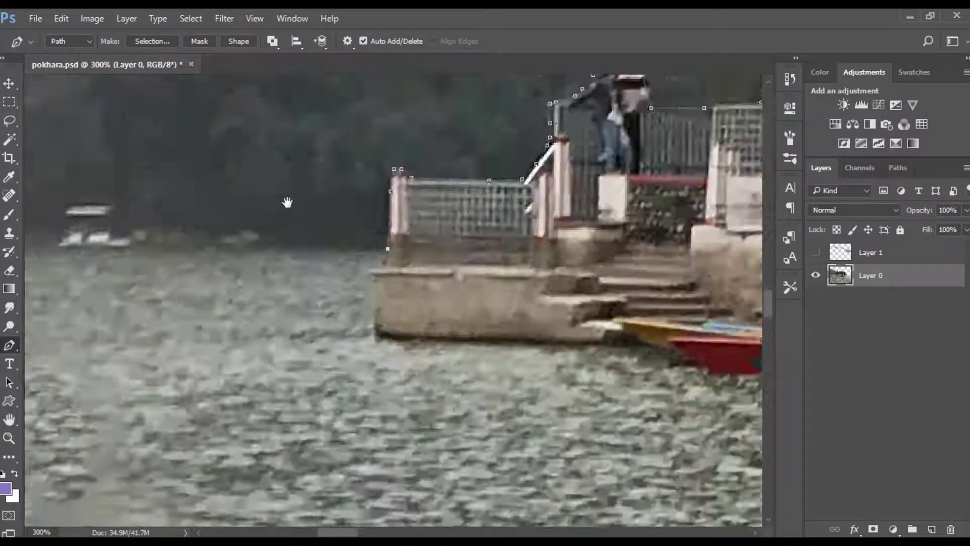
pyautogui.hotkey('ctrl', '-')
pyautogui.hotkey('ctrl', '-')
pyautogui.hotkey('ctrl', '-')
pyautogui.hotkey('ctrl', '-')
pyautogui.click(82, 291)
pyautogui.click(83, 233)
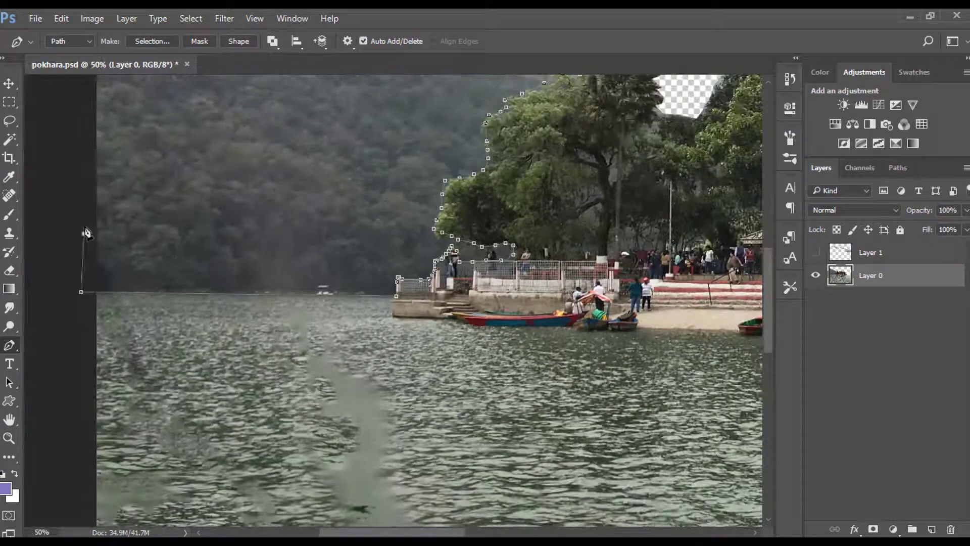
# Step: Carry the Pen path through the empty sky above the hill, close it at the palm tree and convert it to a selection
pyautogui.moveTo(175, 81); pyautogui.dragTo(214, 320)
pyautogui.click(91, 141)
pyautogui.click(189, 140)
pyautogui.click(318, 159)
pyautogui.click(459, 184)
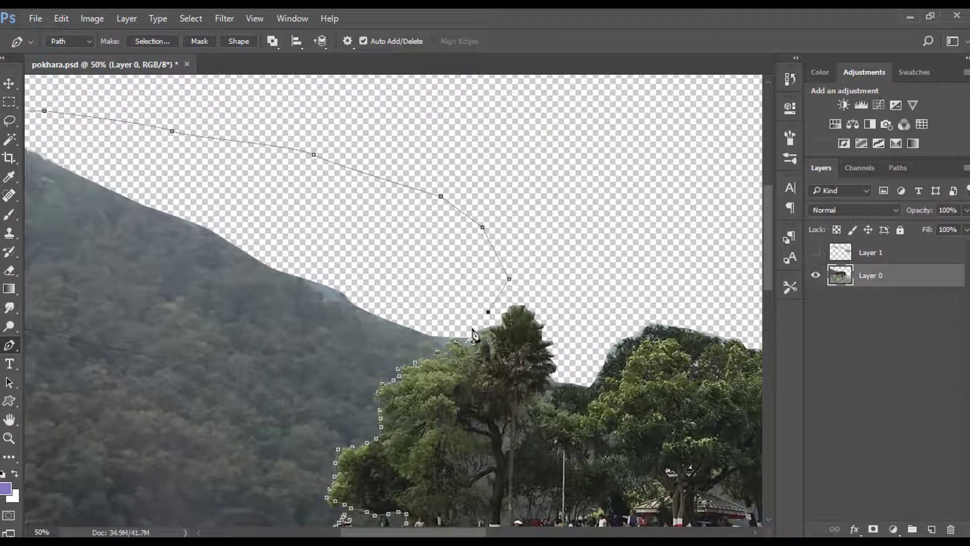
pyautogui.click(477, 350)
pyautogui.hotkey('ctrl', 'Return')
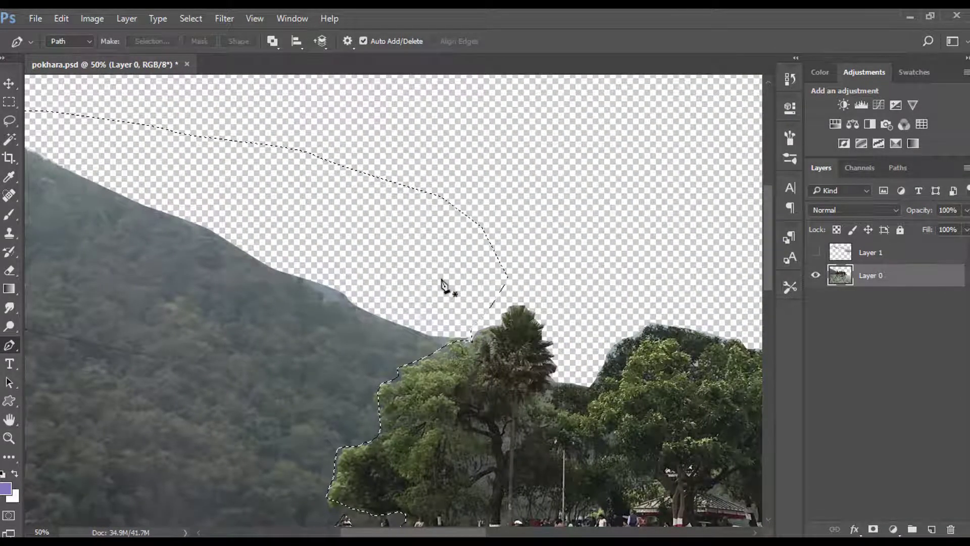
# Step: Try deleting the selected hill from Layer 0 and clear the selection
pyautogui.press('Delete')
pyautogui.hotkey('ctrl', 'd')
pyautogui.hotkey('ctrl', '0')
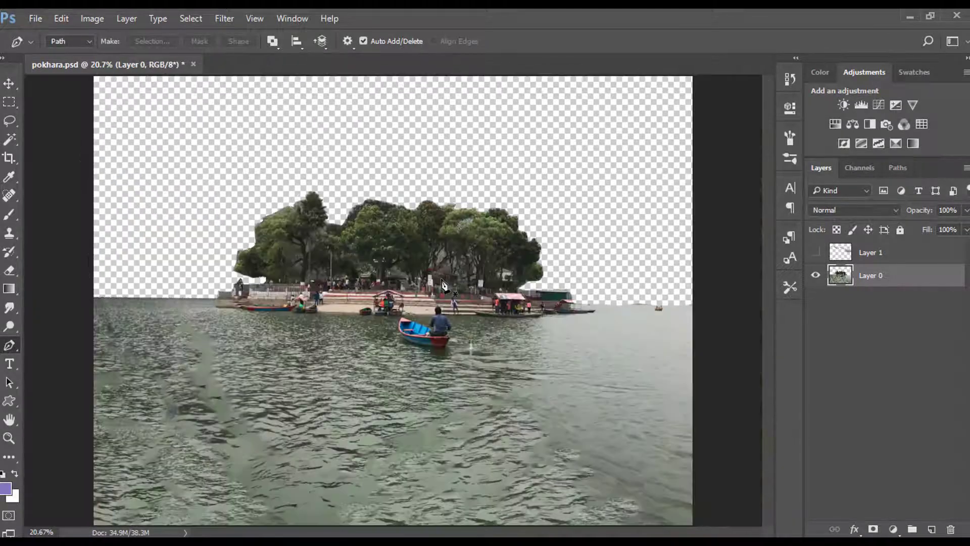
# Step: Compare the image with Layer 1 hidden and shown, leaving Layer 1 selected and shown
pyautogui.click(818, 252)
pyautogui.click(870, 253)
pyautogui.click(818, 252)
pyautogui.click(819, 253)
pyautogui.click(819, 253)
pyautogui.click(819, 253)
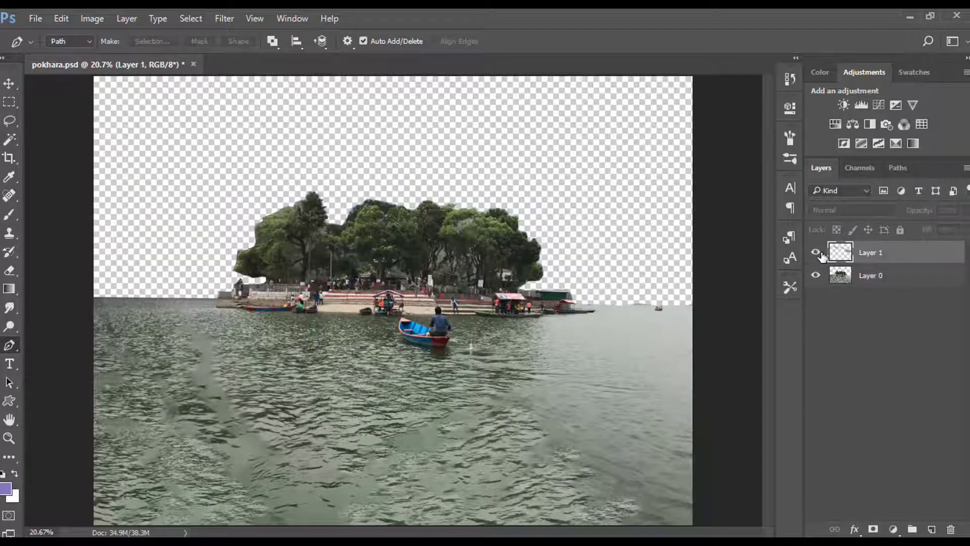
pyautogui.click(817, 252)
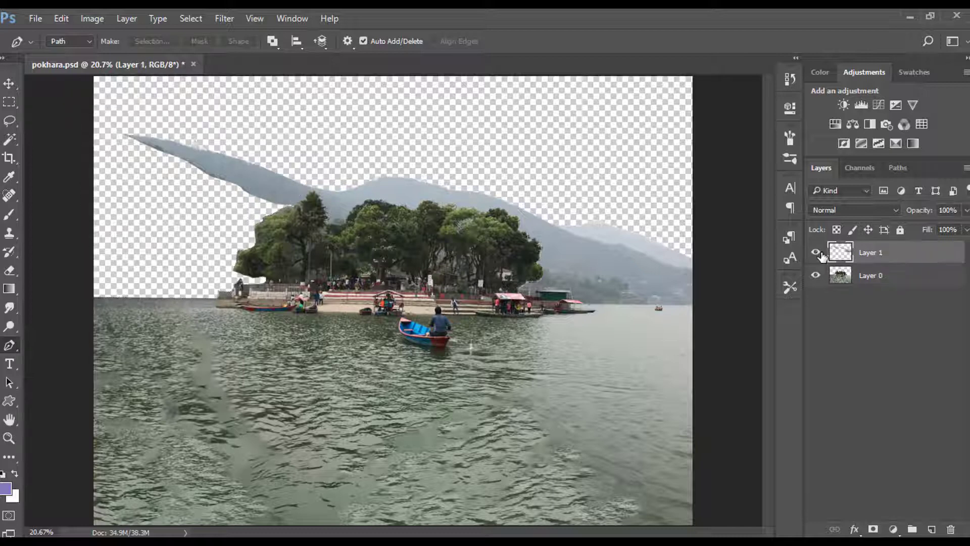
# Step: Undo the hill deletion and copy the selected hill from Layer 0 onto a new layer
pyautogui.hotkey('ctrl', 'z')
pyautogui.click(880, 282)
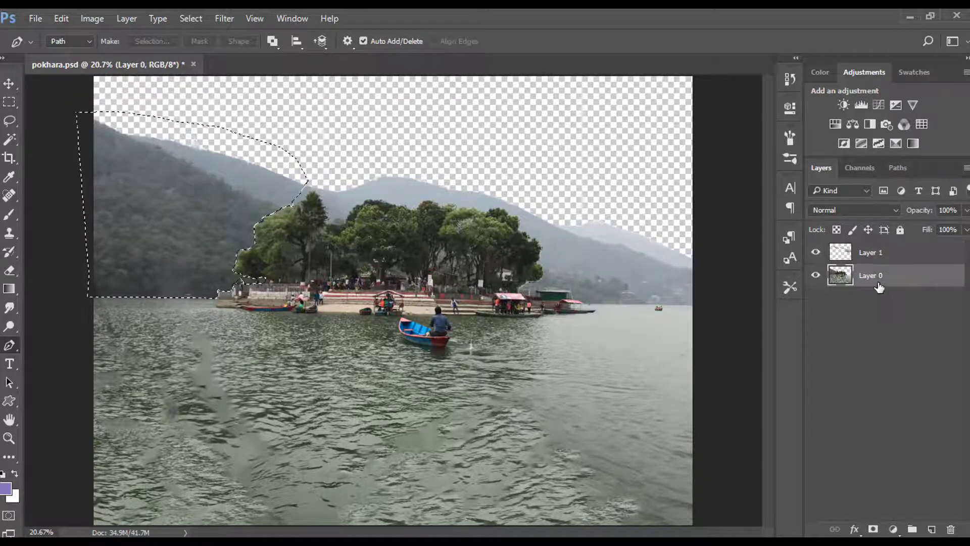
pyautogui.hotkey('ctrl', 'j')
# Step: Delete the area covered by Layer 2 from Layer 0 using Layer 2's outline as the selection, then deselect and save the document
pyautogui.click(877, 297)
pyautogui.click(843, 278)
pyautogui.keyDown('ctrl'); pyautogui.click(843, 277); pyautogui.keyUp('ctrl')
pyautogui.click(880, 299)
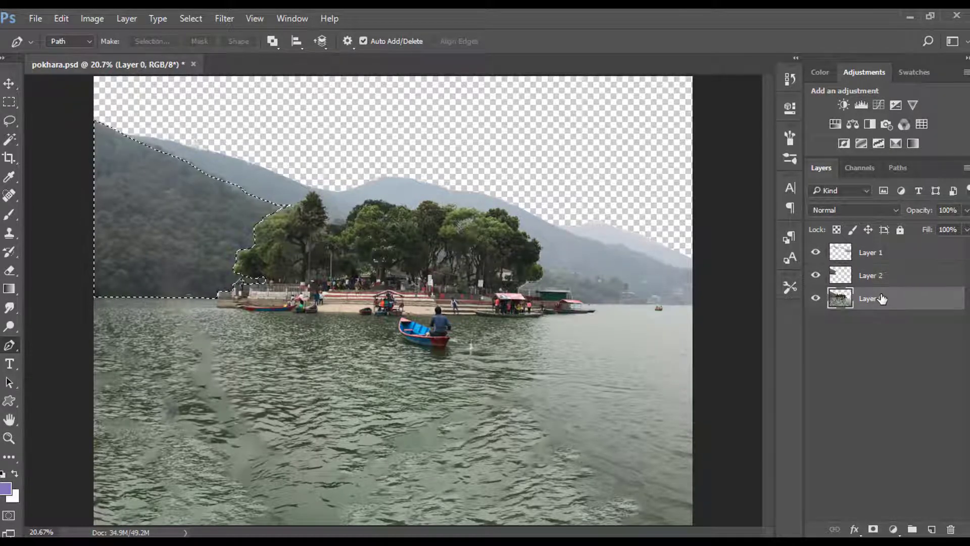
pyautogui.press('Delete')
pyautogui.hotkey('ctrl', 'd')
pyautogui.hotkey('ctrl', 's')
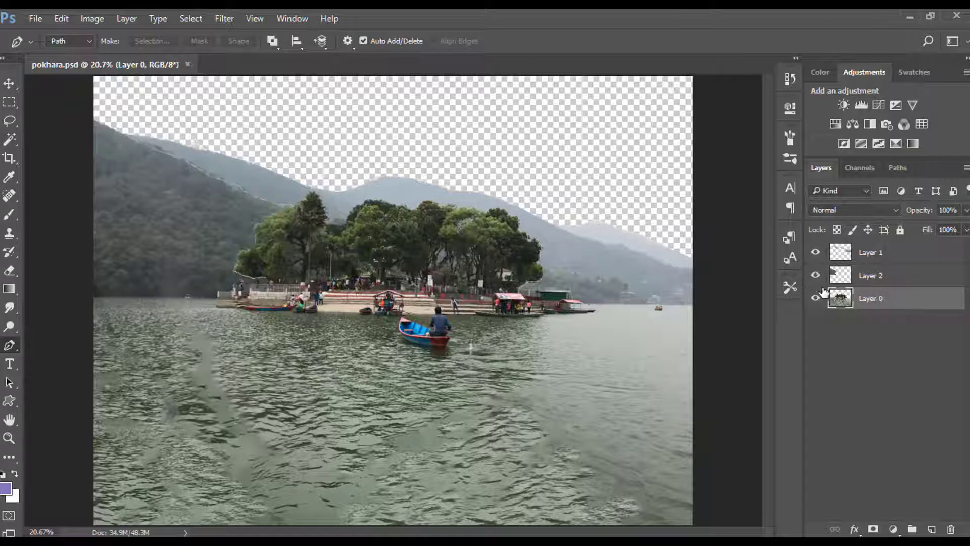
pyautogui.moveTo(816, 275)
pyautogui.mouseDown()
pyautogui.moveTo(815, 252)
pyautogui.moveTo(815, 275)
pyautogui.mouseUp()
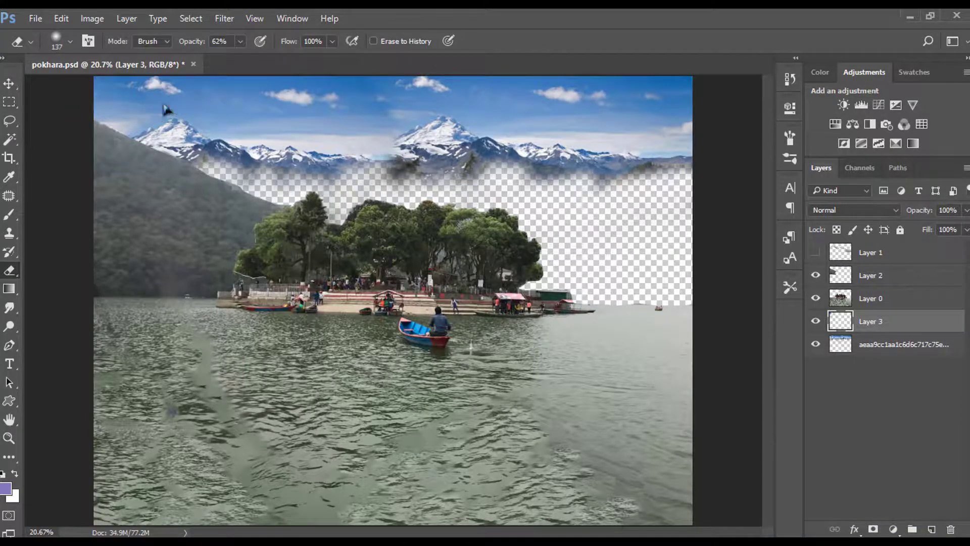
pyautogui.scroll(8, 134, 108)
pyautogui.moveTo(133, 110); pyautogui.dragTo(256, 283)
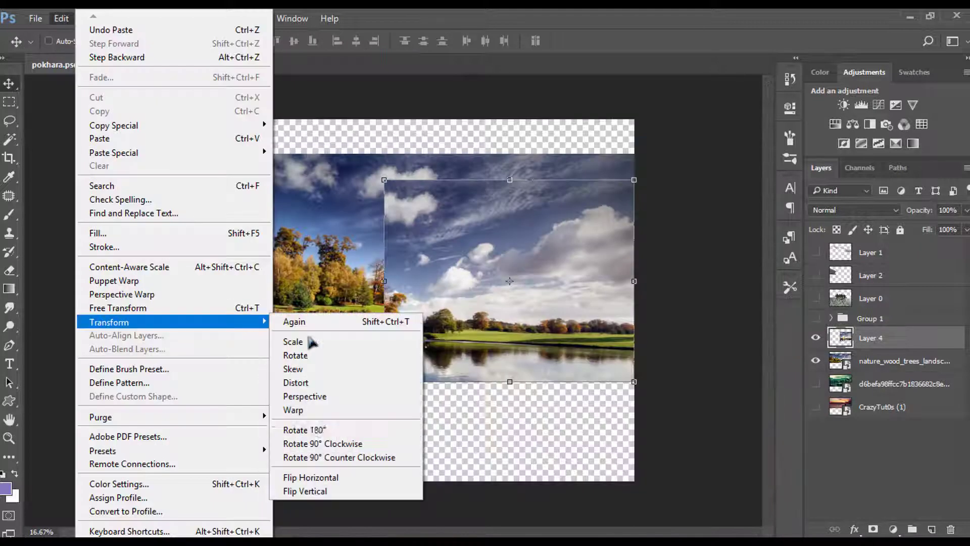
# Step: Flip the Layer 4 landscape copy horizontally and place it over the canvas's left half to mirror the scene
pyautogui.click(328, 479)
pyautogui.moveTo(491, 341); pyautogui.dragTo(251, 313)
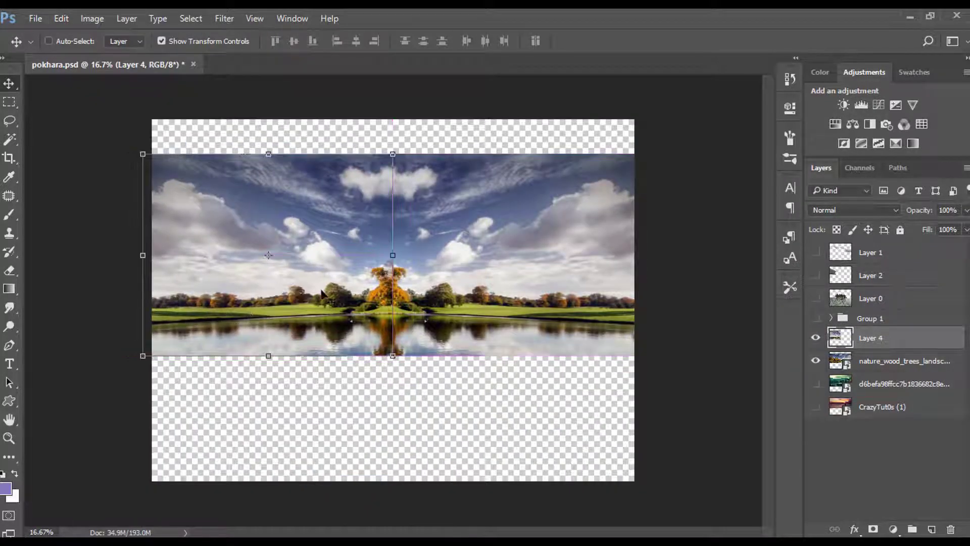
pyautogui.click(816, 360)
pyautogui.click(815, 360)
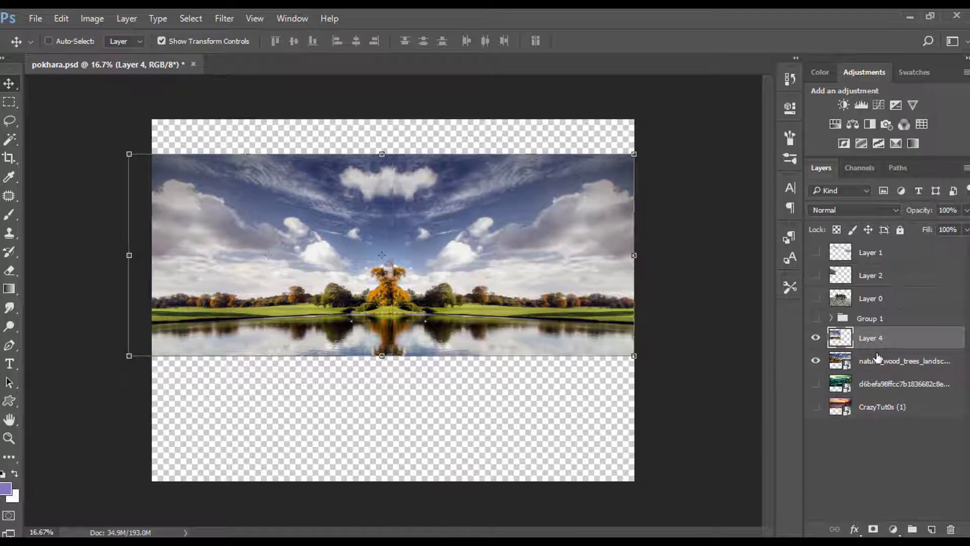
# Step: Merge Layer 4 with the nature_wood_trees layer and move the result upward behind the island, with Layer 0 shown
pyautogui.rightClick(878, 354)
pyautogui.click(712, 523)
pyautogui.click(816, 299)
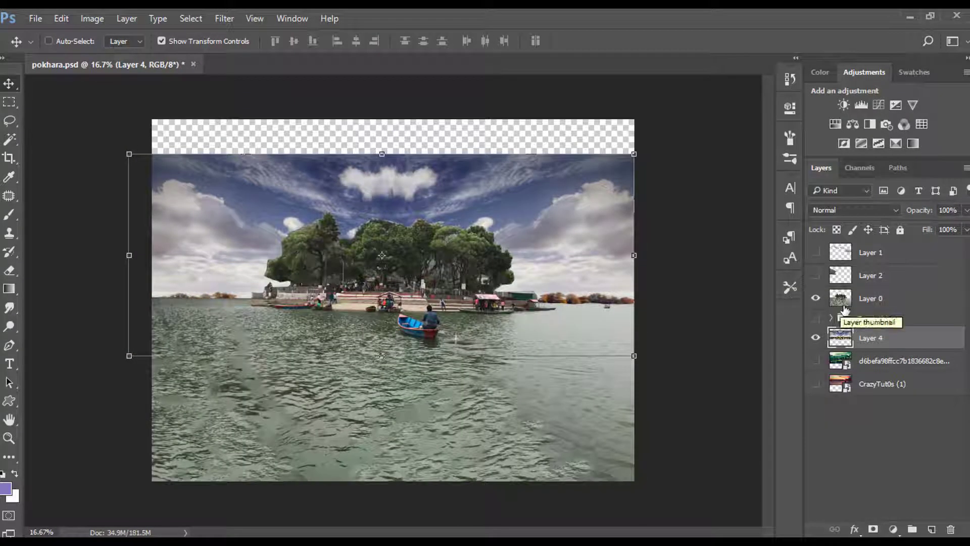
pyautogui.moveTo(568, 199)
pyautogui.mouseDown()
pyautogui.moveTo(556, 157)
pyautogui.moveTo(568, 155)
pyautogui.mouseUp()
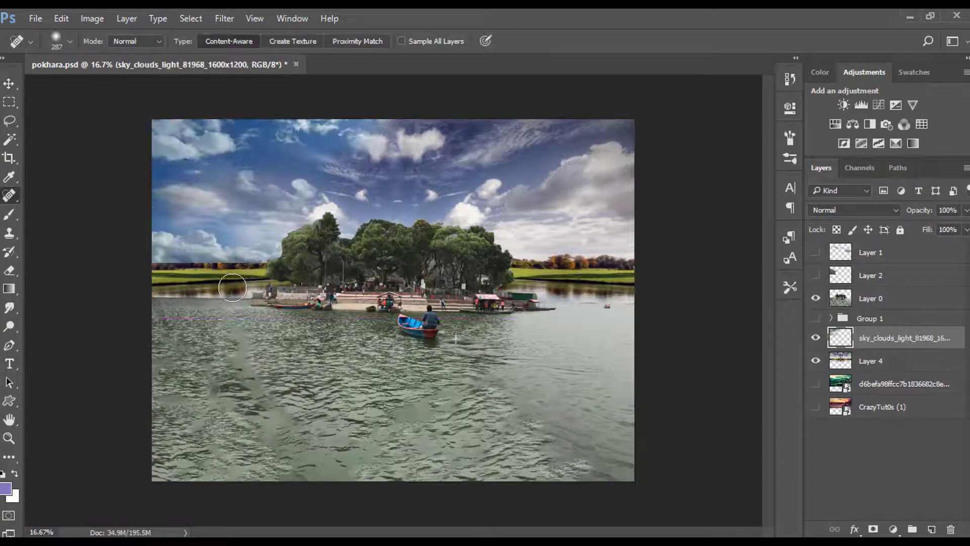
# Step: Erase the lower edge of the sky_clouds layer where it covers the horizon beside the island
pyautogui.press('e')
pyautogui.moveTo(293, 263)
pyautogui.mouseDown()
pyautogui.moveTo(254, 284)
pyautogui.moveTo(155, 284)
pyautogui.moveTo(317, 265)
pyautogui.mouseUp()
# Step: Expand and show Group 1, comparing the scene with its contents hidden and shown
pyautogui.click(831, 318)
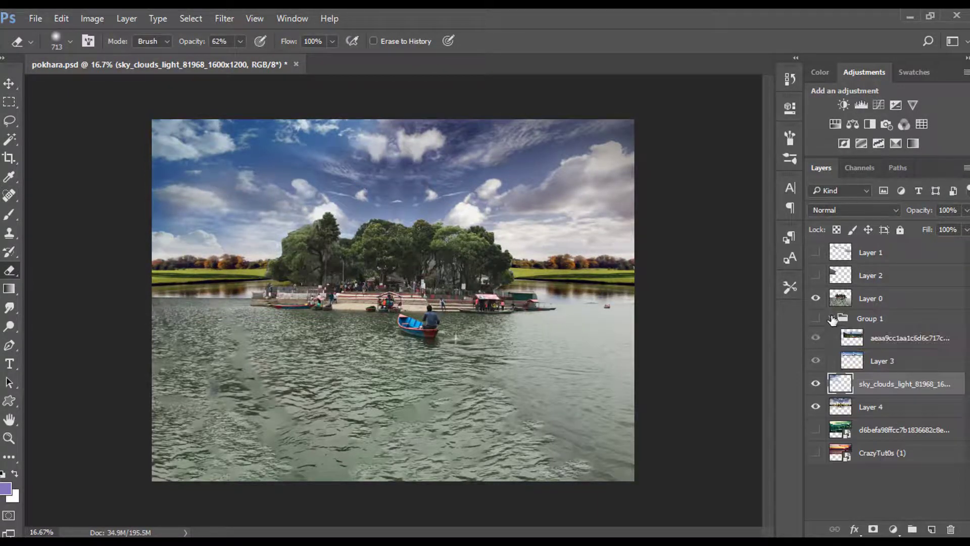
pyautogui.click(818, 337)
pyautogui.click(819, 337)
pyautogui.click(818, 337)
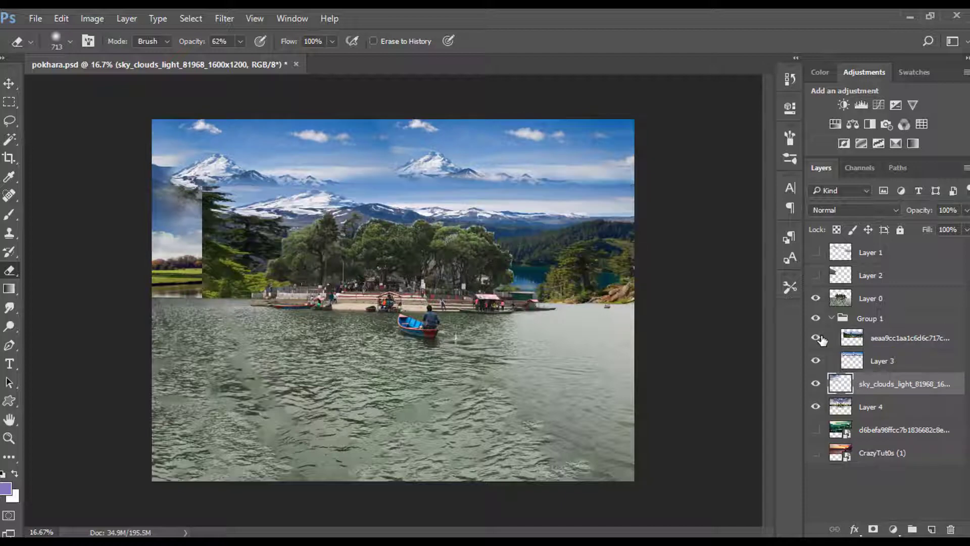
pyautogui.click(819, 338)
pyautogui.click(818, 337)
pyautogui.click(820, 320)
pyautogui.click(821, 321)
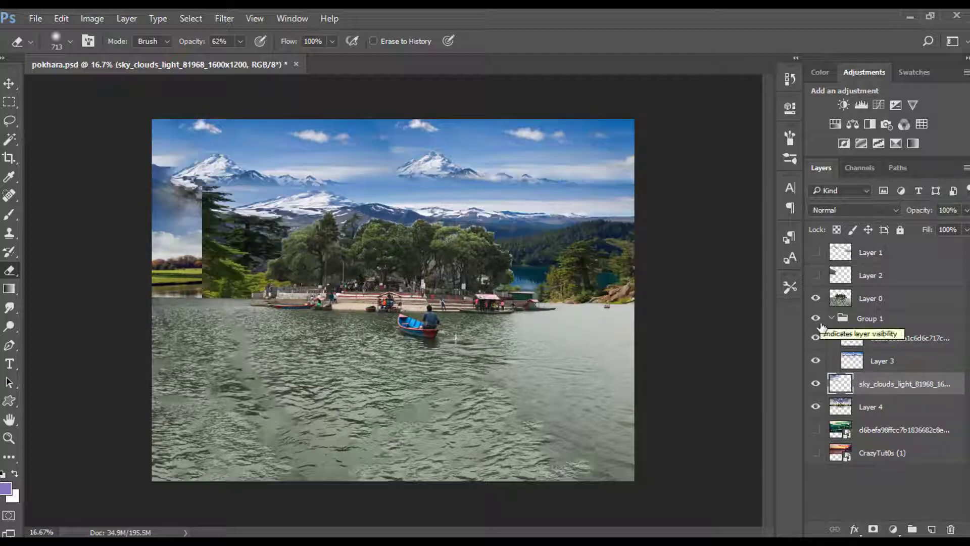
# Step: Leave only Layer 3 shown in Group 1 and delete the group's aeaa9cc1aa1c6d6c717c layer
pyautogui.click(818, 337)
pyautogui.click(817, 362)
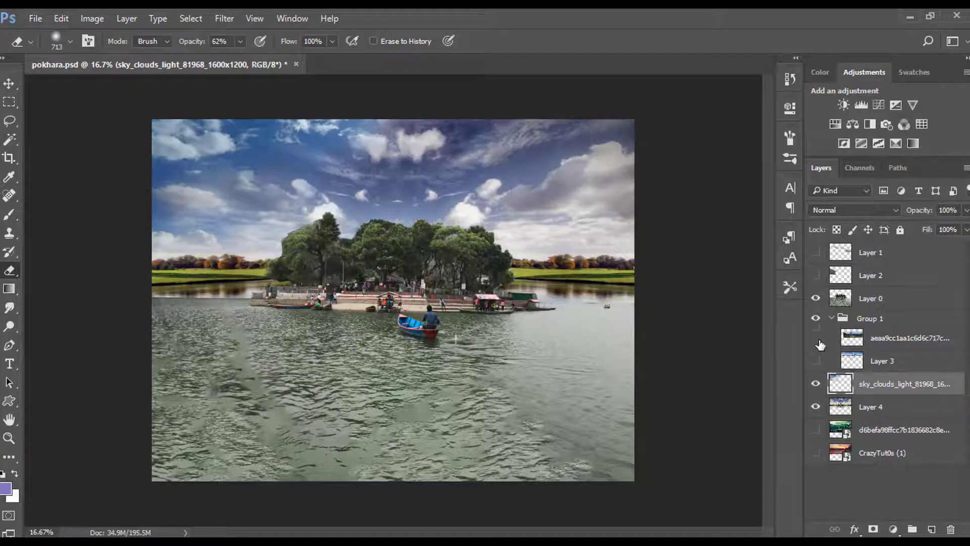
pyautogui.click(818, 339)
pyautogui.click(818, 339)
pyautogui.click(816, 337)
pyautogui.click(817, 338)
pyautogui.click(815, 362)
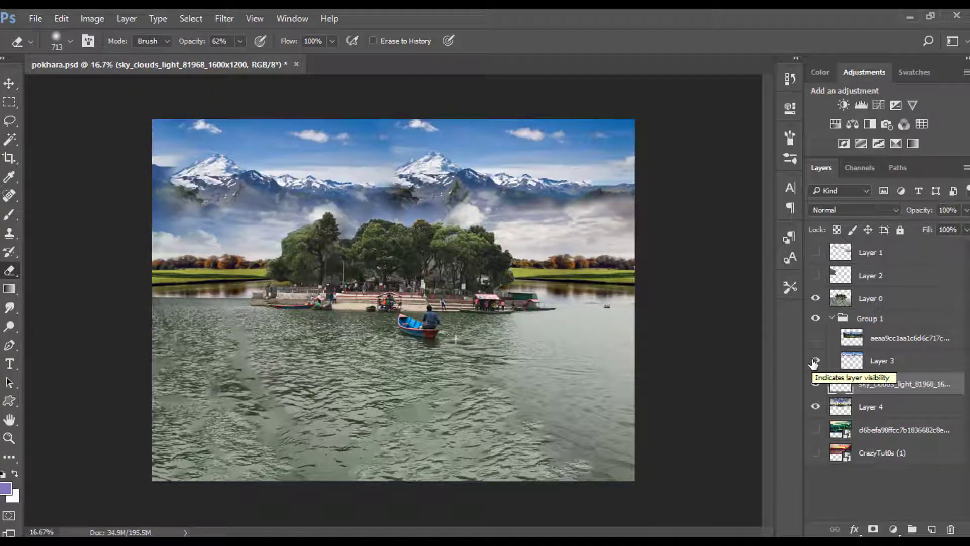
pyautogui.click(887, 340)
pyautogui.press('Delete')
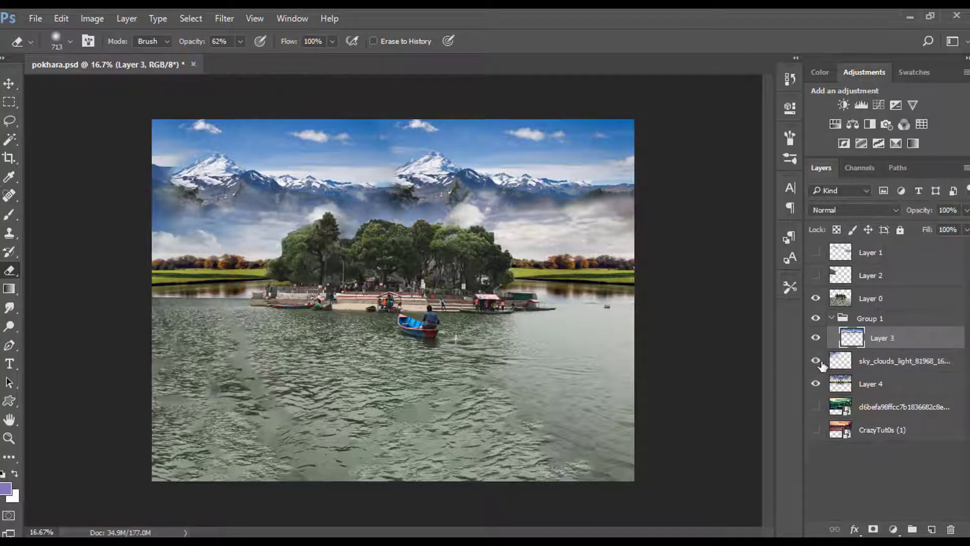
# Step: Examine what the sky_clouds layer, Layer 3 and Layer 4 each contribute by hiding and showing them
pyautogui.click(817, 361)
pyautogui.click(817, 338)
pyautogui.click(816, 337)
pyautogui.click(872, 384)
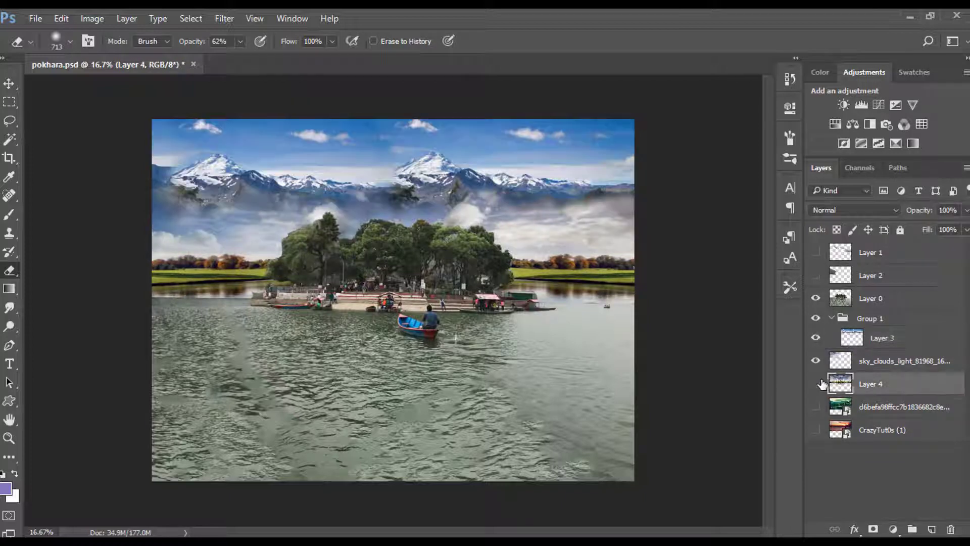
pyautogui.click(817, 383)
pyautogui.click(817, 384)
pyautogui.click(817, 384)
pyautogui.click(816, 384)
# Step: Check how the sky, island, mountain group and landscape layers blend by hiding and showing each, including Layer 0
pyautogui.click(816, 361)
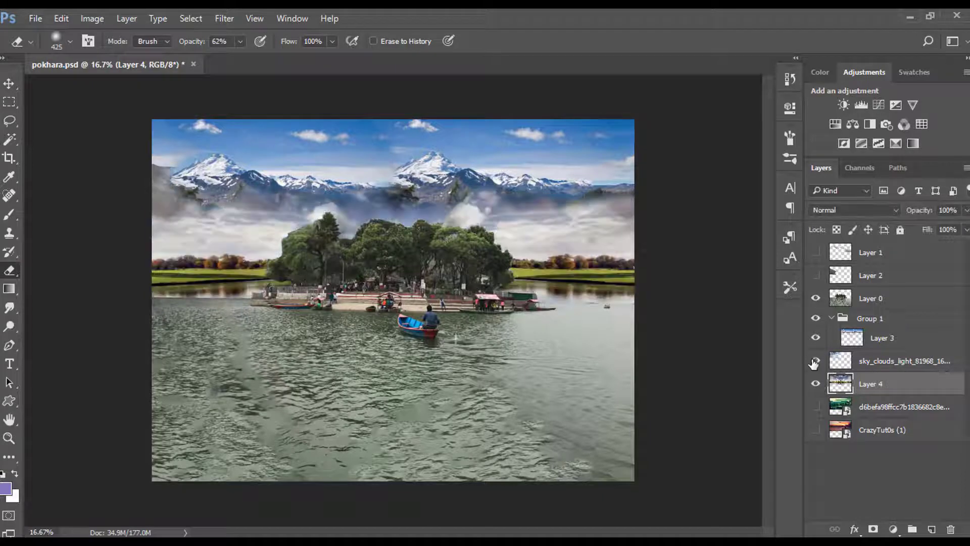
pyautogui.click(815, 361)
pyautogui.click(816, 298)
pyautogui.click(815, 298)
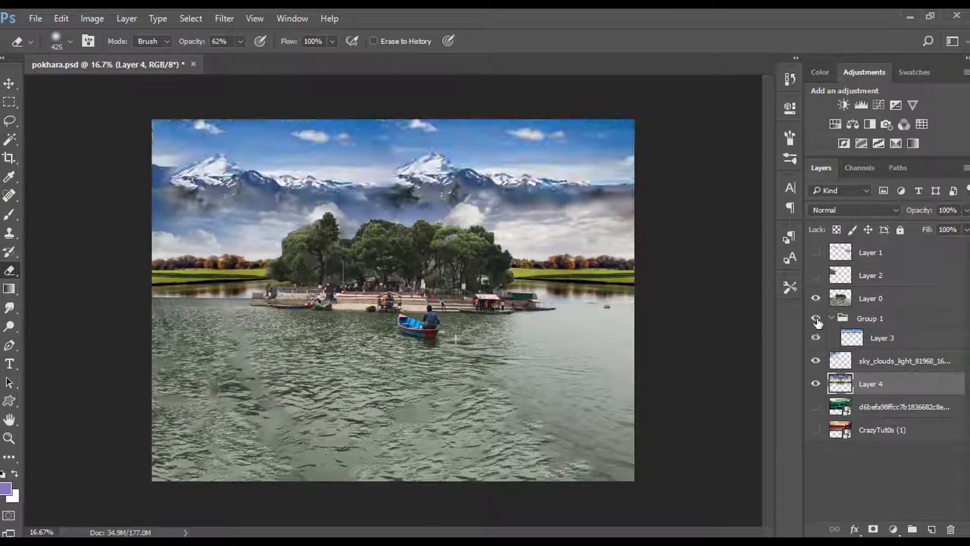
pyautogui.click(815, 318)
pyautogui.click(816, 362)
pyautogui.click(816, 362)
pyautogui.click(812, 386)
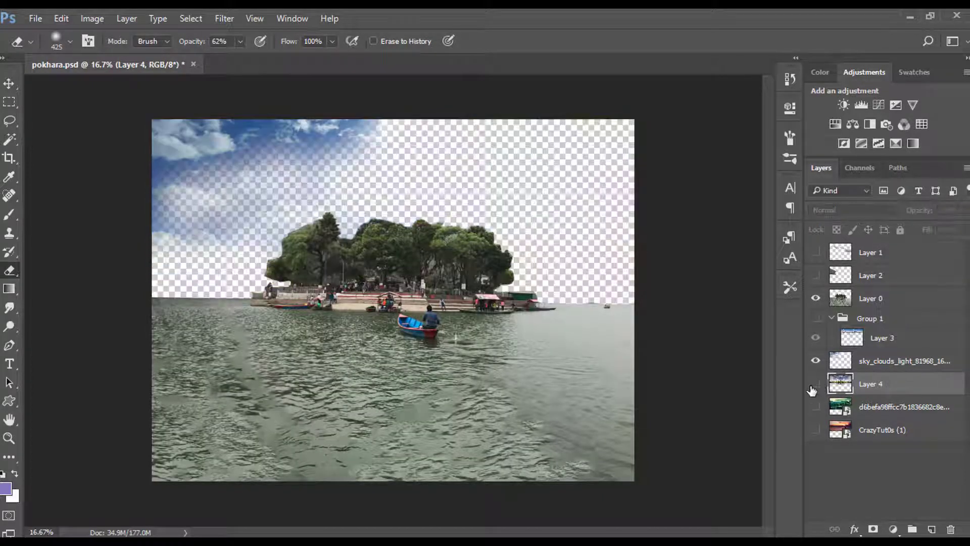
pyautogui.click(812, 386)
pyautogui.click(817, 340)
pyautogui.click(817, 340)
pyautogui.click(817, 340)
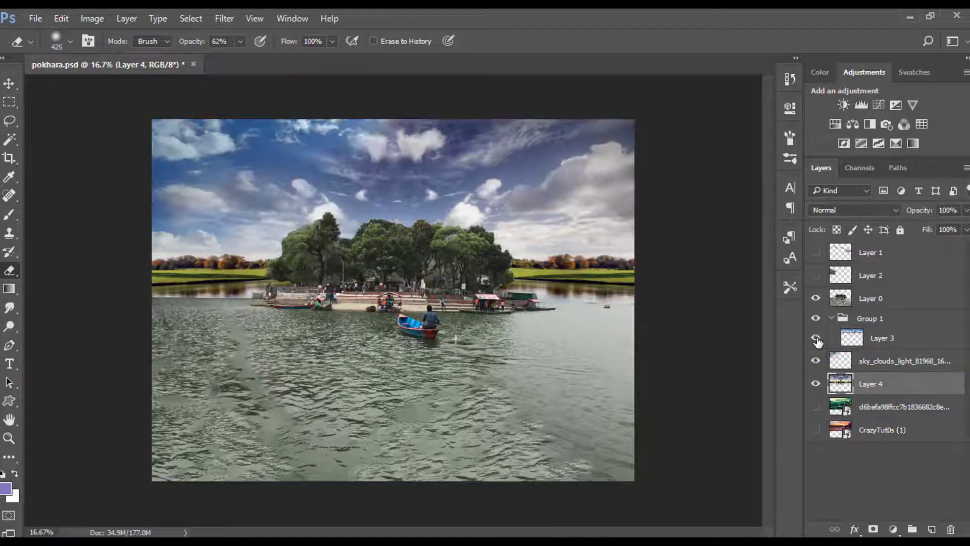
pyautogui.click(817, 340)
pyautogui.click(817, 340)
# Step: Erase the leftover dark trees beneath the mountains on Layer 3 and soften the layer's left end
pyautogui.click(875, 340)
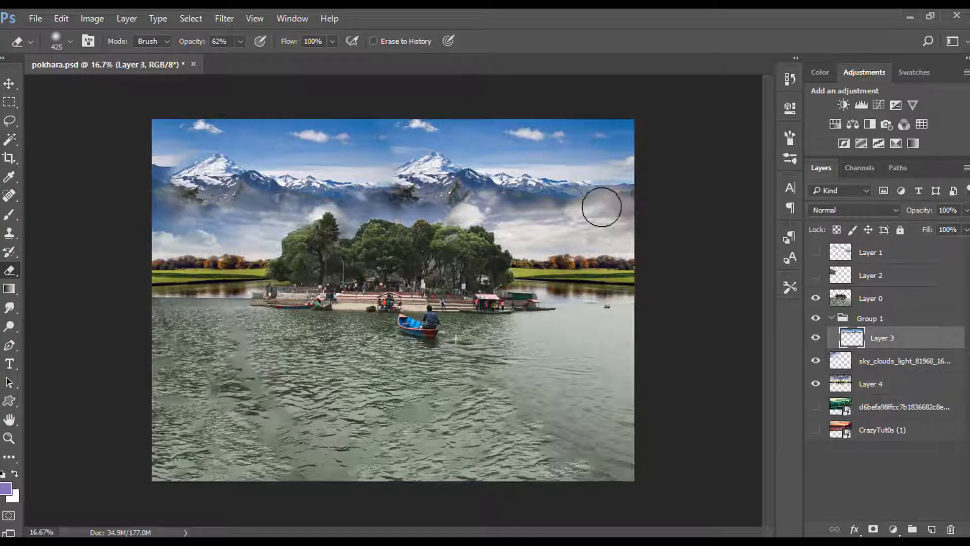
pyautogui.moveTo(532, 223)
pyautogui.mouseDown()
pyautogui.moveTo(453, 196)
pyautogui.moveTo(387, 198)
pyautogui.moveTo(406, 197)
pyautogui.moveTo(371, 210)
pyautogui.moveTo(185, 208)
pyautogui.moveTo(140, 161)
pyautogui.moveTo(204, 226)
pyautogui.moveTo(230, 230)
pyautogui.mouseUp()
pyautogui.click(817, 361)
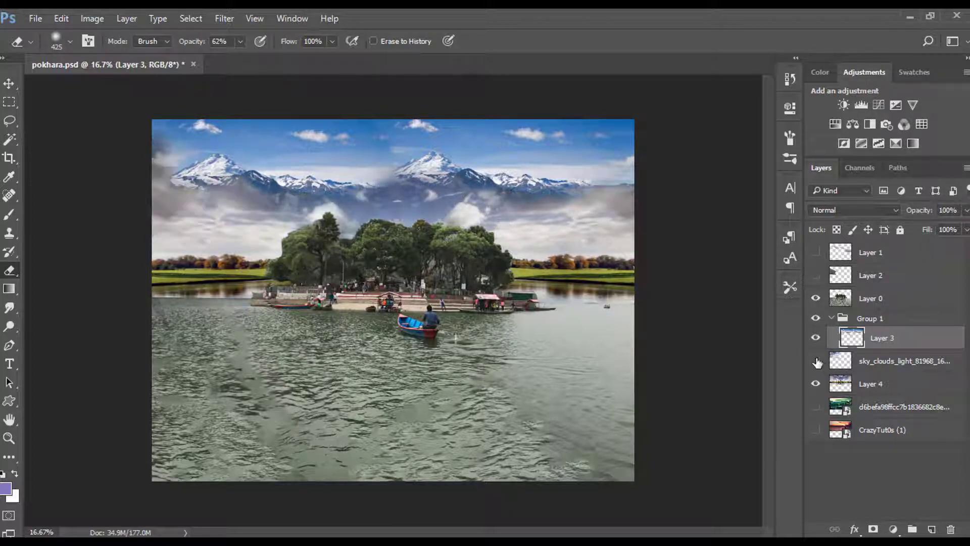
pyautogui.click(817, 362)
pyautogui.click(164, 171)
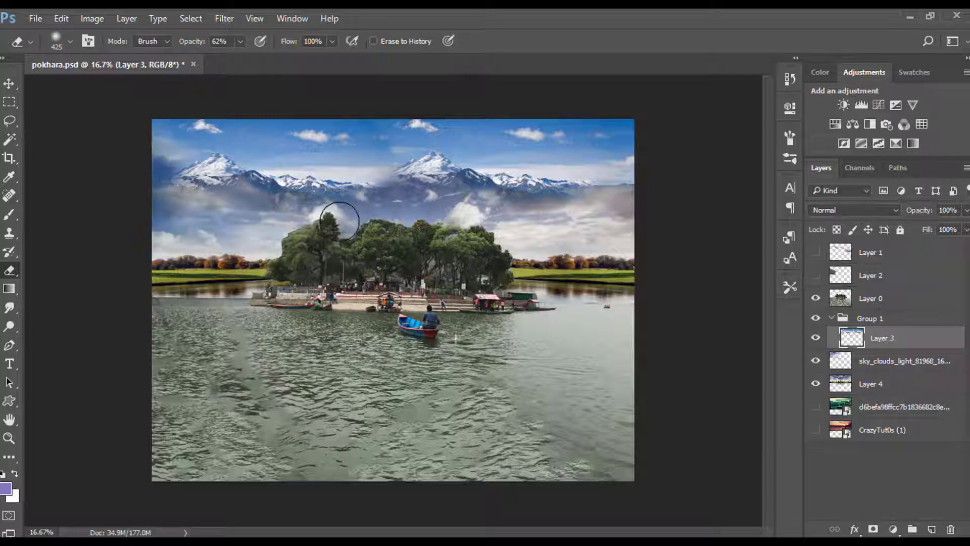
# Step: Erase the patch of the sky_clouds layer beside the leftmost snowy mountain at the photo's edge
pyautogui.click(863, 360)
pyautogui.moveTo(161, 159)
pyautogui.mouseDown()
pyautogui.moveTo(156, 183)
pyautogui.moveTo(156, 156)
pyautogui.mouseUp()
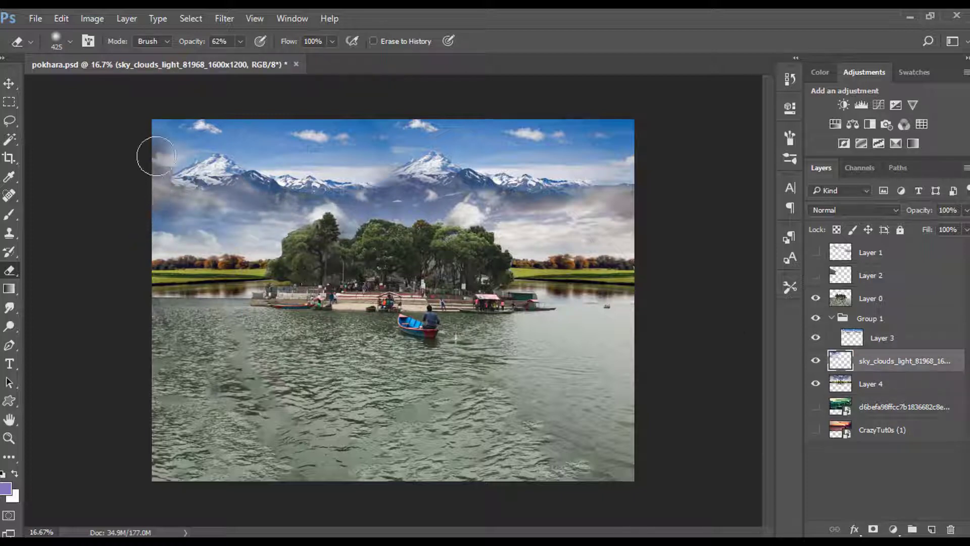
# Step: Erase the area between the two snowy peaks and the far-left end of the mountains on Layer 3
pyautogui.click(815, 338)
pyautogui.click(816, 338)
pyautogui.click(816, 338)
pyautogui.click(816, 338)
pyautogui.click(853, 338)
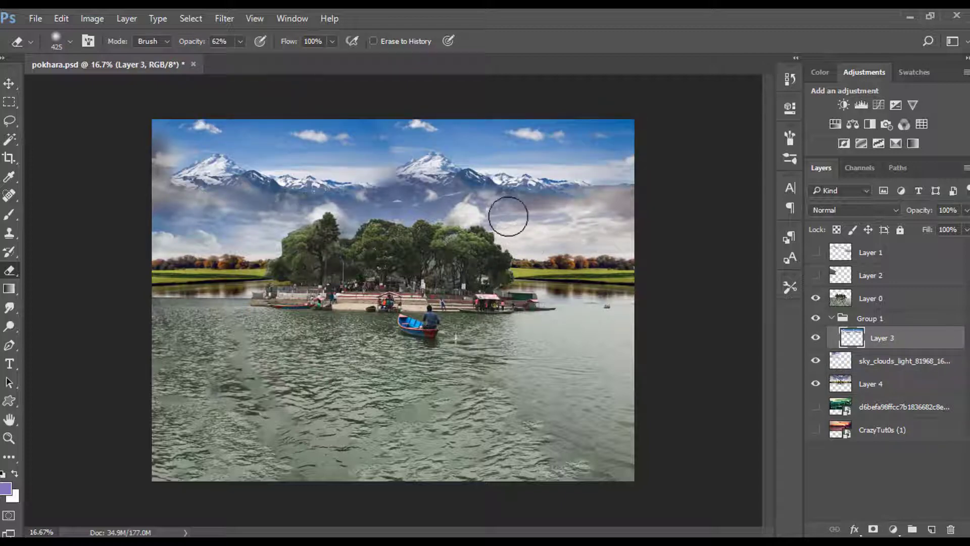
pyautogui.moveTo(455, 205)
pyautogui.mouseDown()
pyautogui.moveTo(375, 202)
pyautogui.moveTo(352, 191)
pyautogui.moveTo(302, 216)
pyautogui.mouseUp()
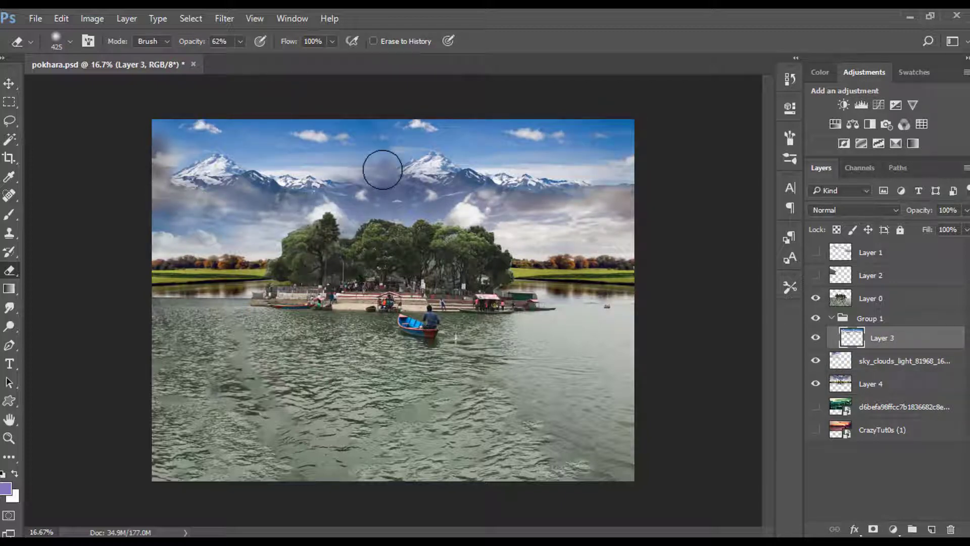
pyautogui.moveTo(383, 170); pyautogui.dragTo(394, 215)
pyautogui.moveTo(148, 177)
pyautogui.mouseDown()
pyautogui.moveTo(150, 155)
pyautogui.moveTo(166, 236)
pyautogui.moveTo(203, 140)
pyautogui.moveTo(166, 125)
pyautogui.mouseUp()
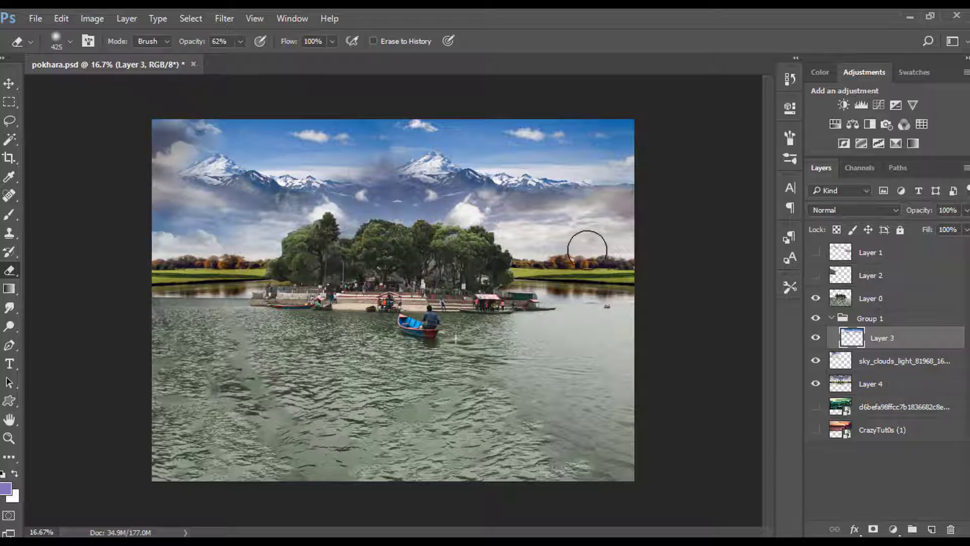
# Step: Delete the two hidden image layers beneath Layer 4, d6befa98ffcc7b1836682c8e and CrazyTut0s (1)
pyautogui.click(894, 405)
pyautogui.press('Delete')
pyautogui.press('Delete')
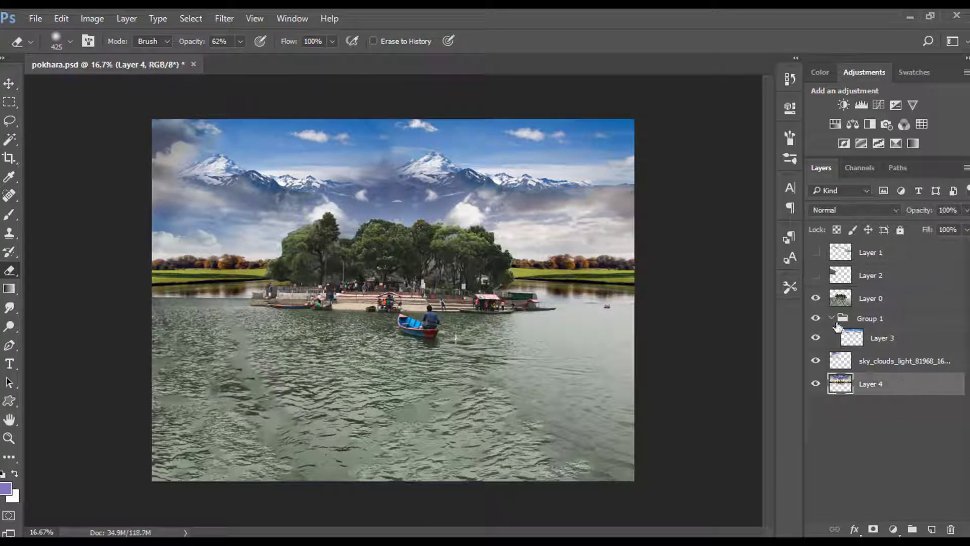
# Step: Move the sky_clouds layer into Group 1, above Layer 3
pyautogui.click(832, 318)
pyautogui.click(832, 318)
pyautogui.click(815, 319)
pyautogui.click(815, 318)
pyautogui.click(887, 359)
pyautogui.moveTo(850, 335); pyautogui.dragTo(880, 325)
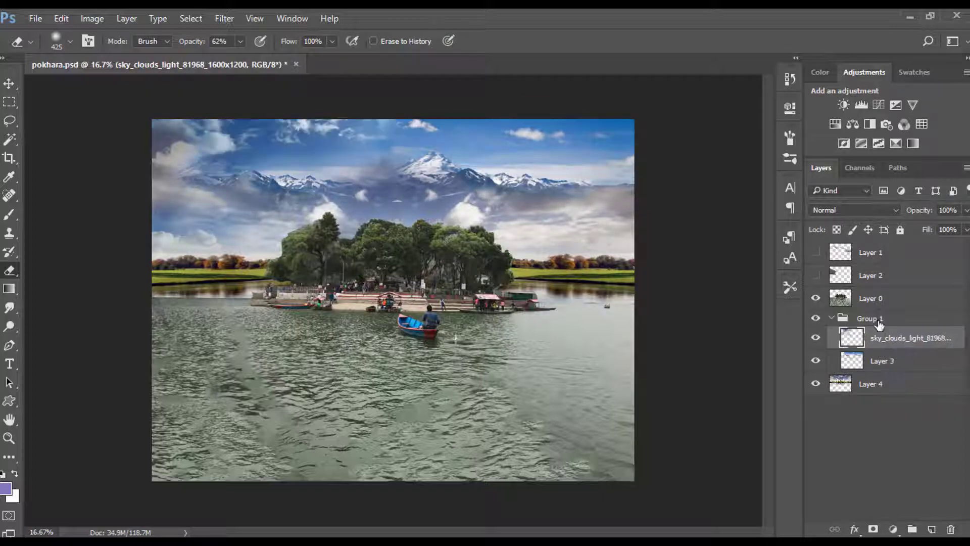
# Step: Reorder Group 1 so that the sky_clouds layer sits beneath Layer 3, and select Layer 4
pyautogui.moveTo(886, 385)
pyautogui.mouseDown()
pyautogui.moveTo(877, 321)
pyautogui.moveTo(877, 383)
pyautogui.mouseUp()
pyautogui.click(832, 318)
pyautogui.click(831, 318)
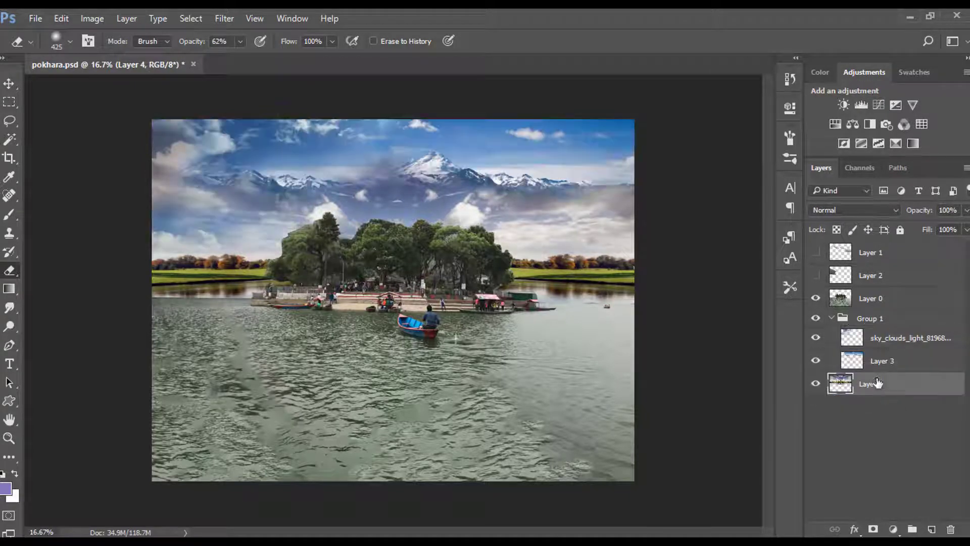
pyautogui.click(877, 365)
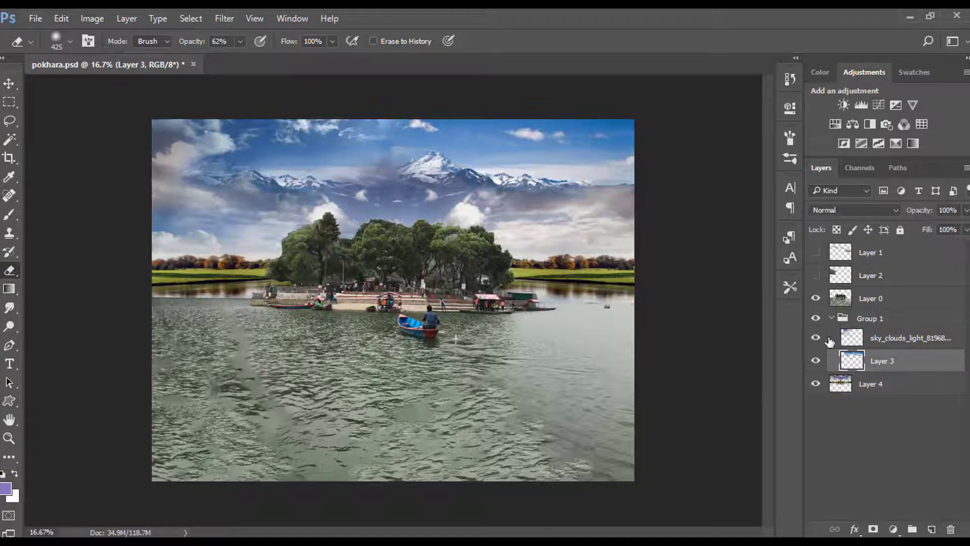
pyautogui.moveTo(887, 338); pyautogui.dragTo(888, 365)
pyautogui.click(864, 385)
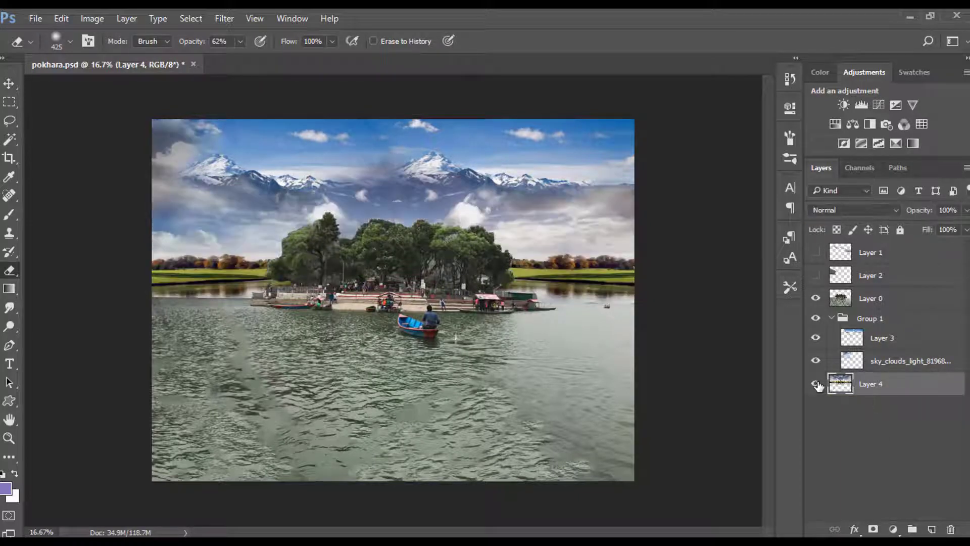
# Step: Check what Layer 3 and the sky_clouds layer contribute by hiding and showing each, and save the document
pyautogui.click(816, 338)
pyautogui.click(816, 338)
pyautogui.click(816, 361)
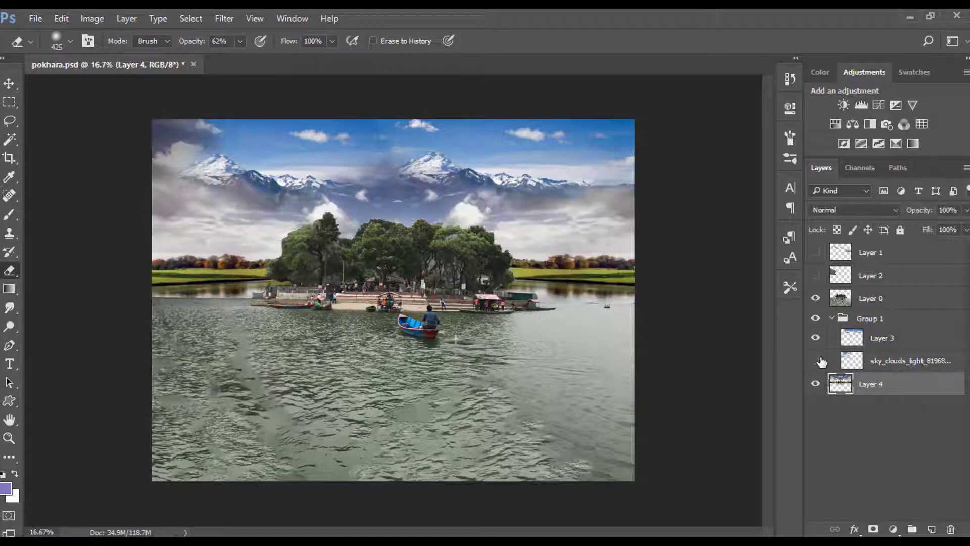
pyautogui.click(819, 360)
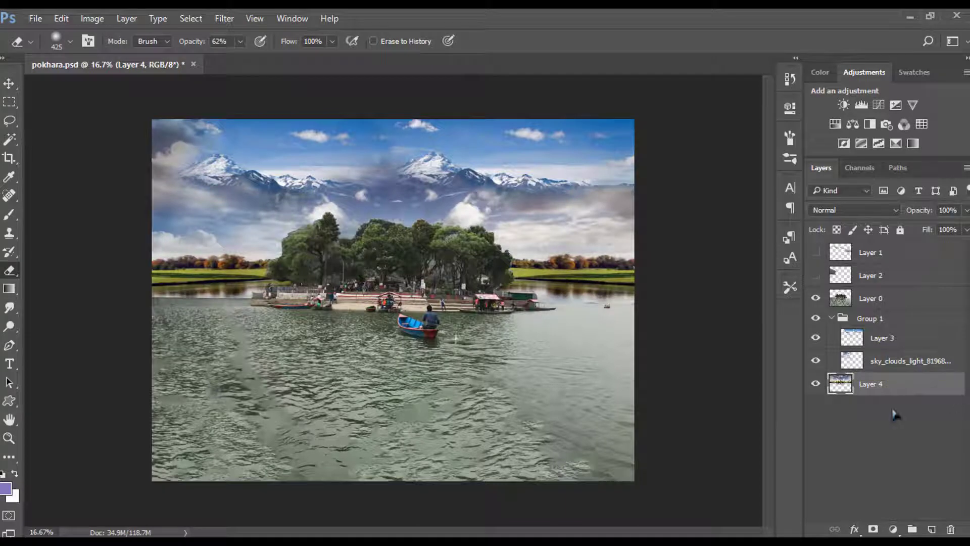
pyautogui.hotkey('ctrl', 's')
# Step: Group Group 1 and Layer 4 together, name the group background, and check it by hiding and showing it
pyautogui.click(831, 318)
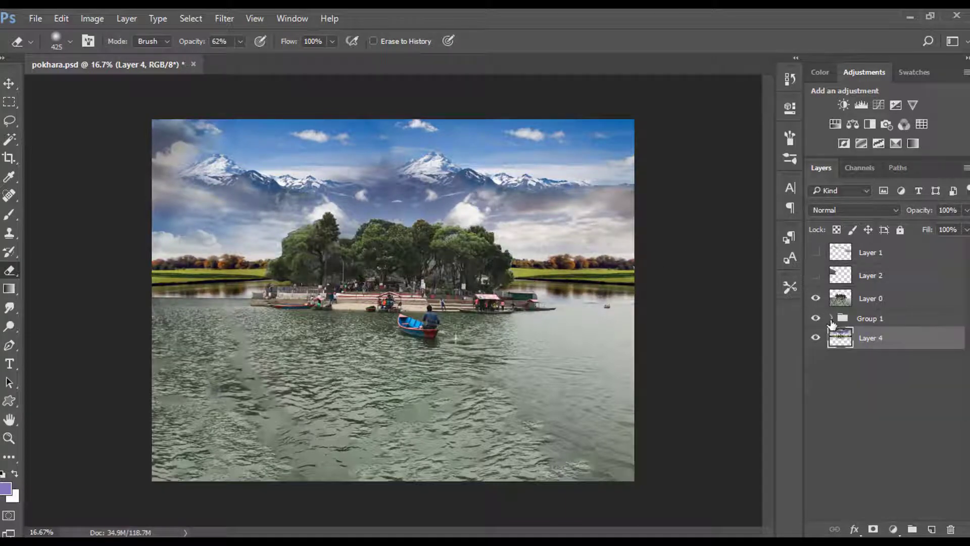
pyautogui.keyDown('shift'); pyautogui.click(873, 323); pyautogui.keyUp('shift')
pyautogui.hotkey('ctrl', 'g')
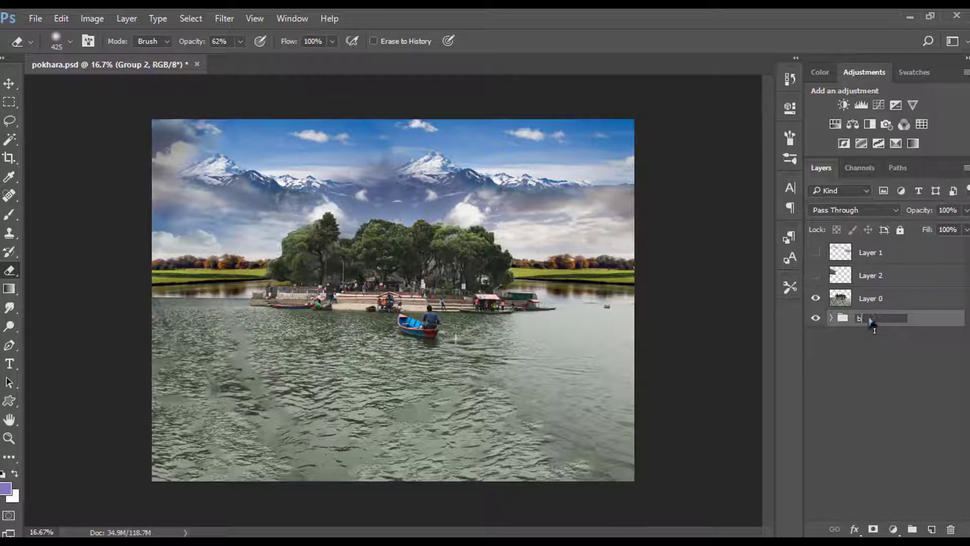
pyautogui.click(870, 322)
pyautogui.write('background')
pyautogui.press('Return')
pyautogui.click(815, 319)
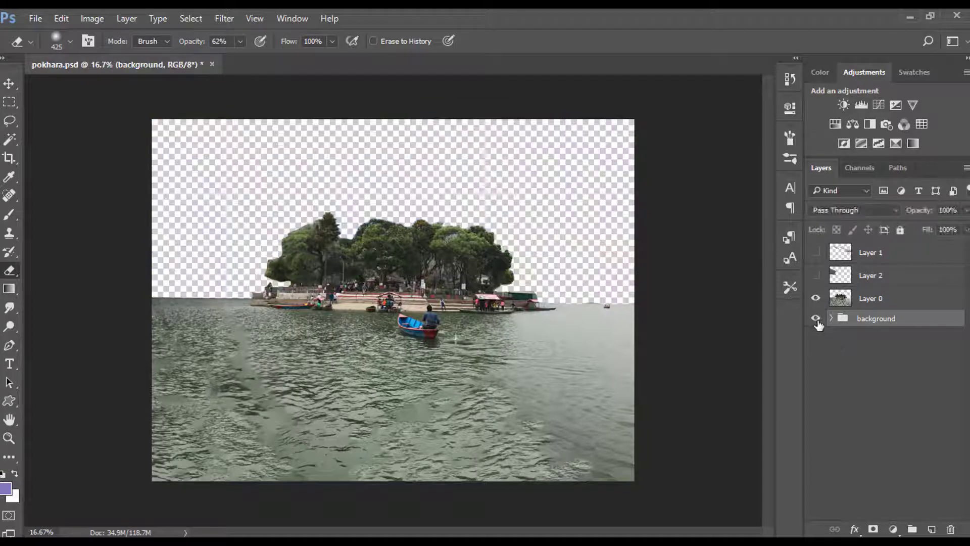
pyautogui.click(815, 319)
# Step: Compare the hills on Layer 1 and Layer 2 by hiding and showing each, leaving Layer 2 shown and Layer 1 hidden
pyautogui.click(815, 275)
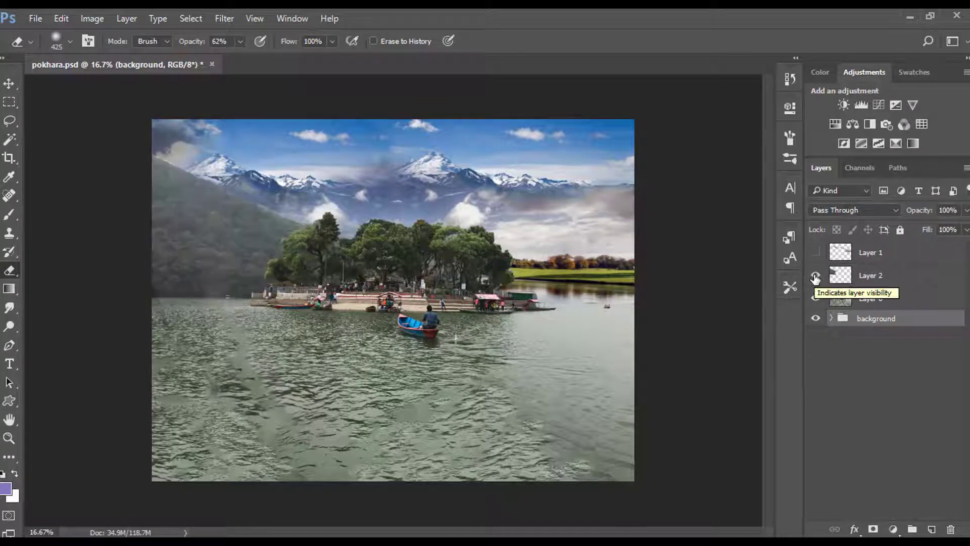
pyautogui.click(815, 252)
pyautogui.click(815, 252)
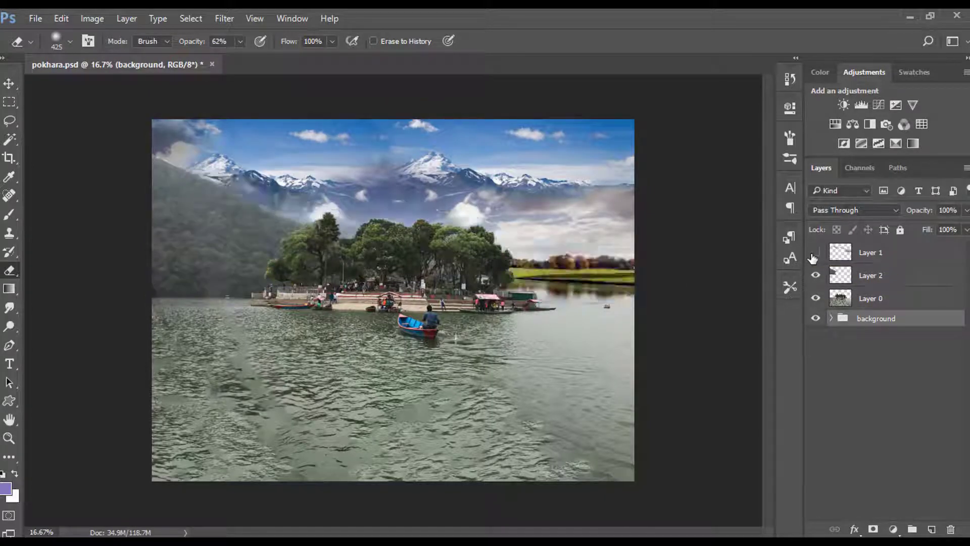
pyautogui.click(816, 253)
pyautogui.click(816, 275)
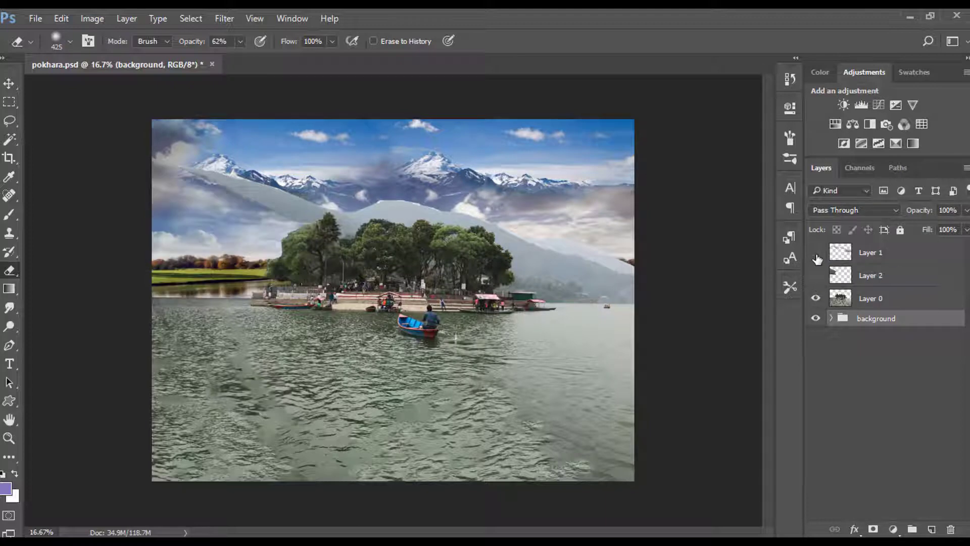
pyautogui.click(816, 252)
pyautogui.click(815, 275)
pyautogui.click(815, 282)
pyautogui.click(815, 282)
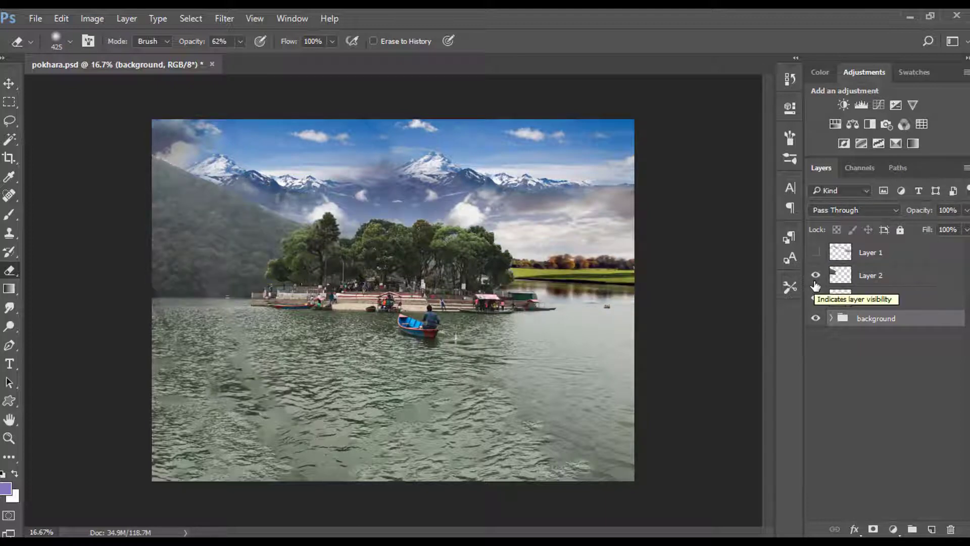
pyautogui.click(815, 282)
pyautogui.click(815, 282)
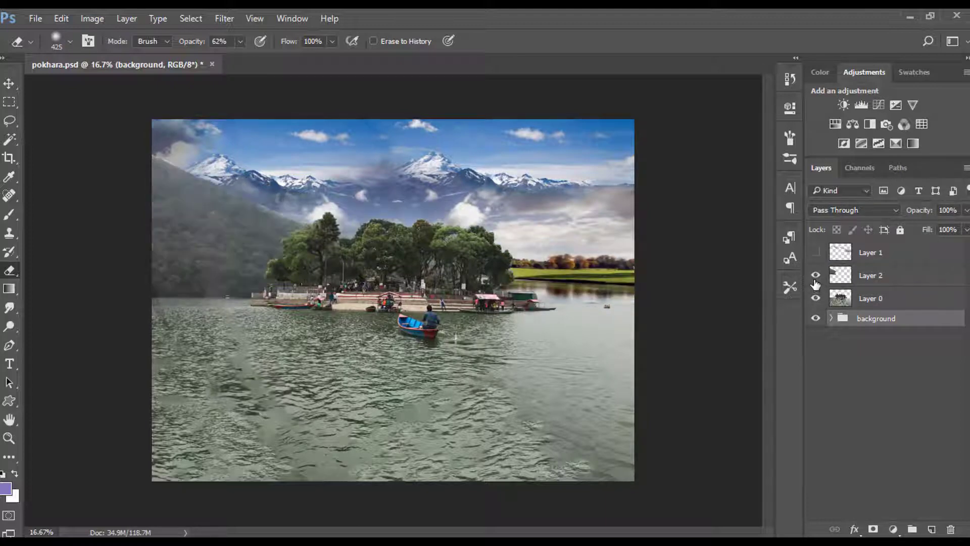
# Step: Examine what Group 1 and its Layer 3 contribute inside the background group by hiding and showing them
pyautogui.click(830, 318)
pyautogui.click(815, 334)
pyautogui.click(816, 335)
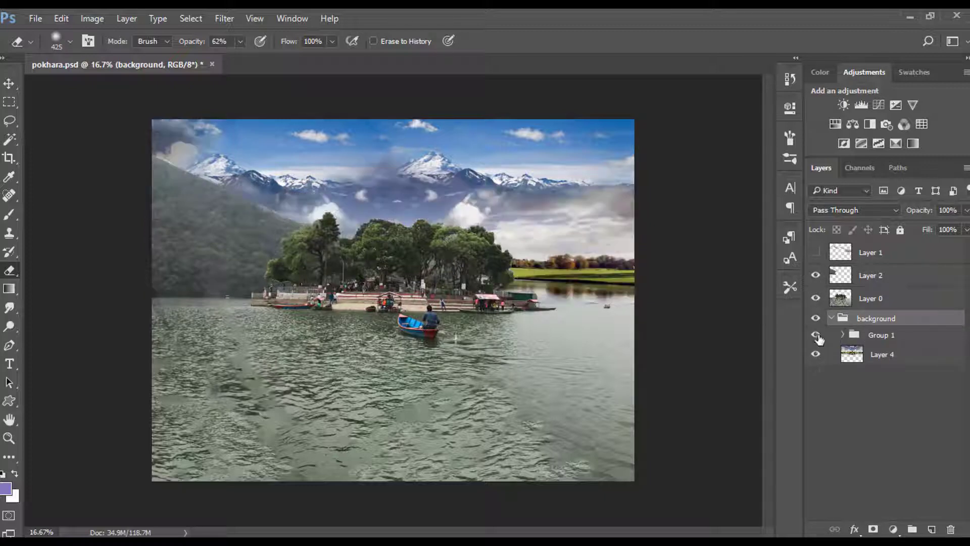
pyautogui.click(842, 335)
pyautogui.click(816, 354)
pyautogui.click(816, 354)
pyautogui.click(815, 354)
pyautogui.click(816, 355)
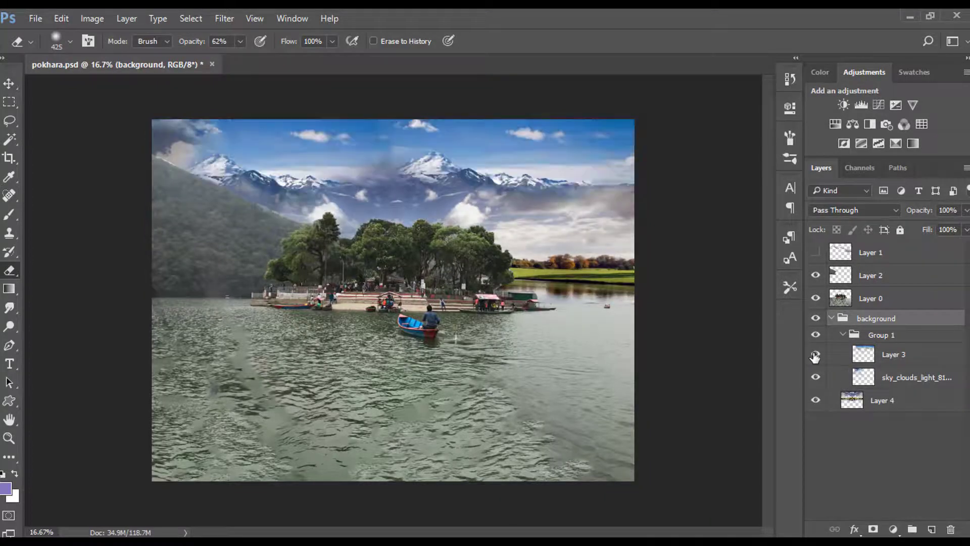
# Step: Fade the seam between the two snowy peaks on Layer 3, undoing the excess strokes and enlarging the eraser to 833
pyautogui.click(882, 356)
pyautogui.moveTo(373, 186); pyautogui.dragTo(473, 201)
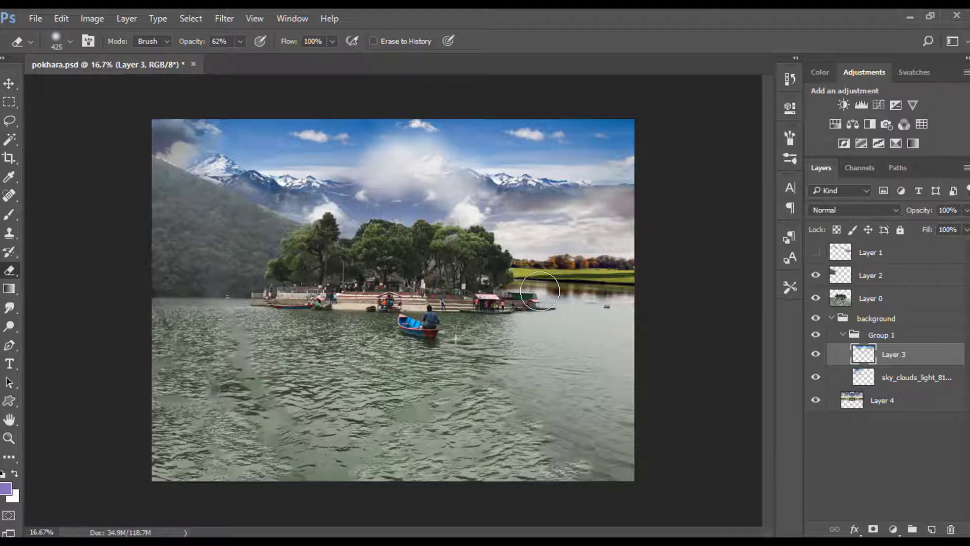
pyautogui.hotkey('ctrl', 'alt', 'z')
pyautogui.hotkey('ctrl', 'alt', 'z')
pyautogui.hotkey('ctrl', 'alt', 'z')
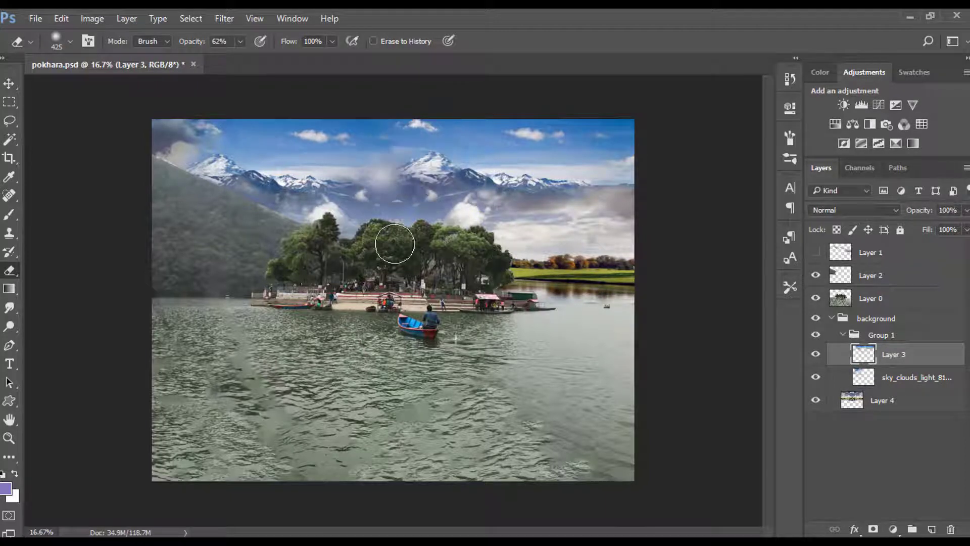
pyautogui.hotkey('ctrl', 'alt', 'z')
pyautogui.moveTo(412, 196); pyautogui.dragTo(448, 206)
pyautogui.click(385, 177)
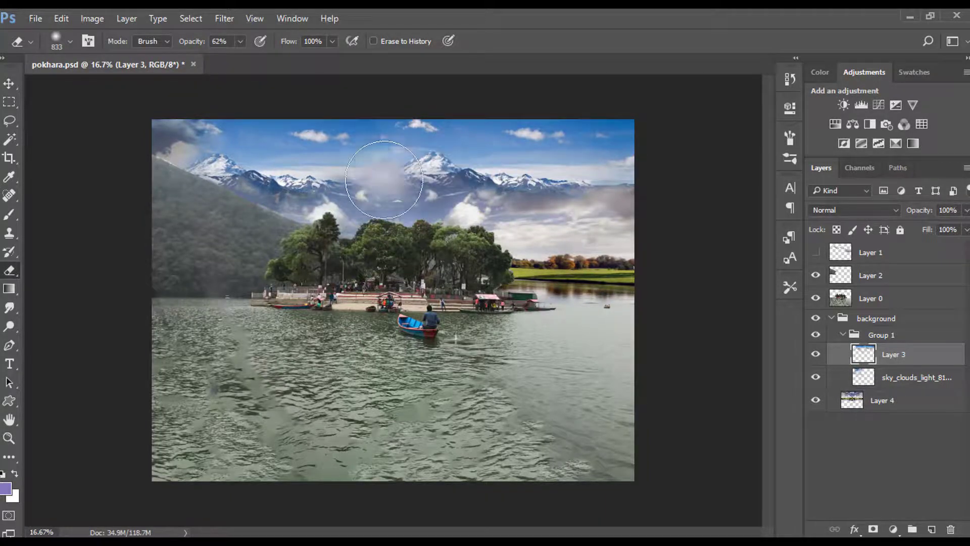
# Step: Soften the upper edge of the dark hill on Layer 2 with the Eraser at size 317
pyautogui.click(878, 278)
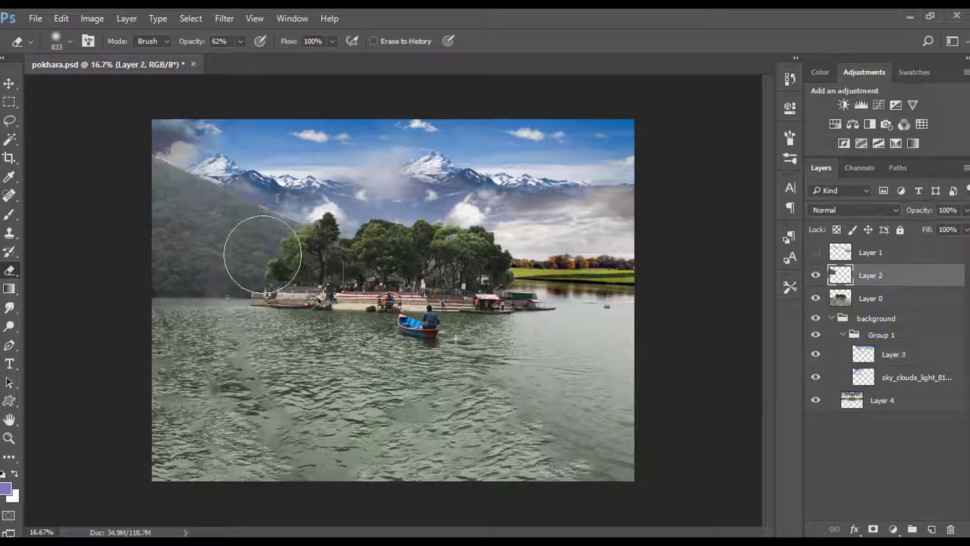
pyautogui.moveTo(328, 268); pyautogui.dragTo(292, 257)
pyautogui.moveTo(289, 211)
pyautogui.mouseDown()
pyautogui.moveTo(163, 156)
pyautogui.moveTo(199, 185)
pyautogui.moveTo(198, 174)
pyautogui.moveTo(297, 217)
pyautogui.mouseUp()
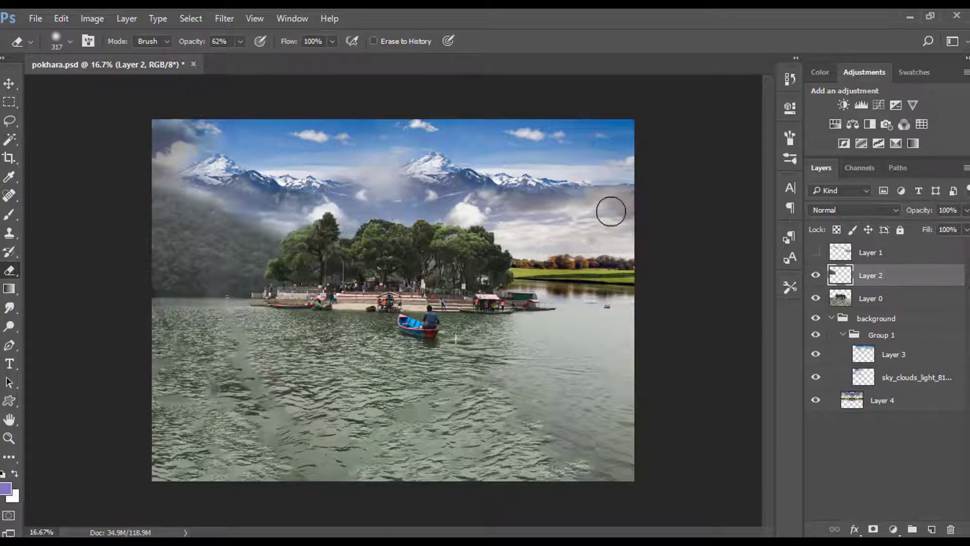
# Step: Preview the hills on Layer 1 once more and delete that layer
pyautogui.click(816, 252)
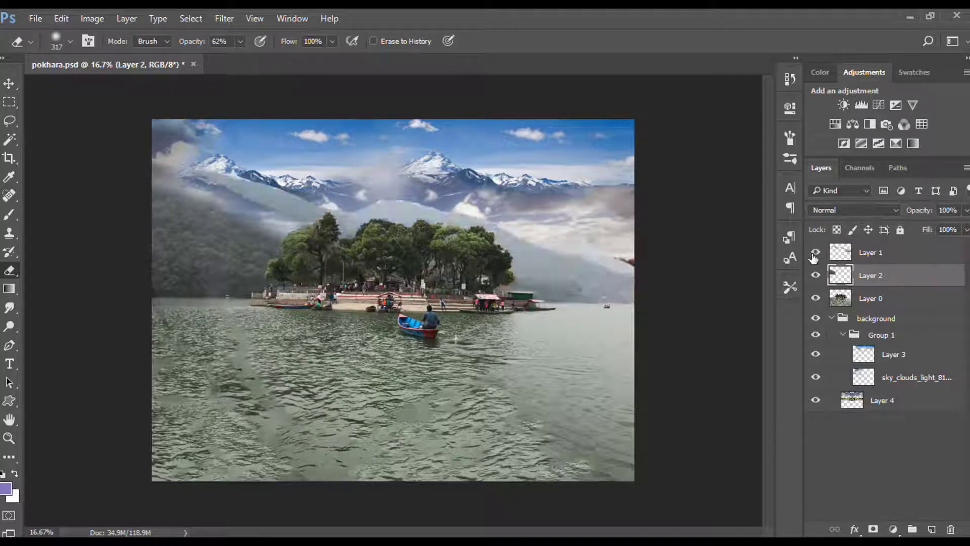
pyautogui.click(816, 252)
pyautogui.click(871, 252)
pyautogui.press('Delete')
# Step: Group all the remaining layers together and undo the merged copy stamped above the group
pyautogui.keyDown('shift'); pyautogui.click(890, 378); pyautogui.keyUp('shift')
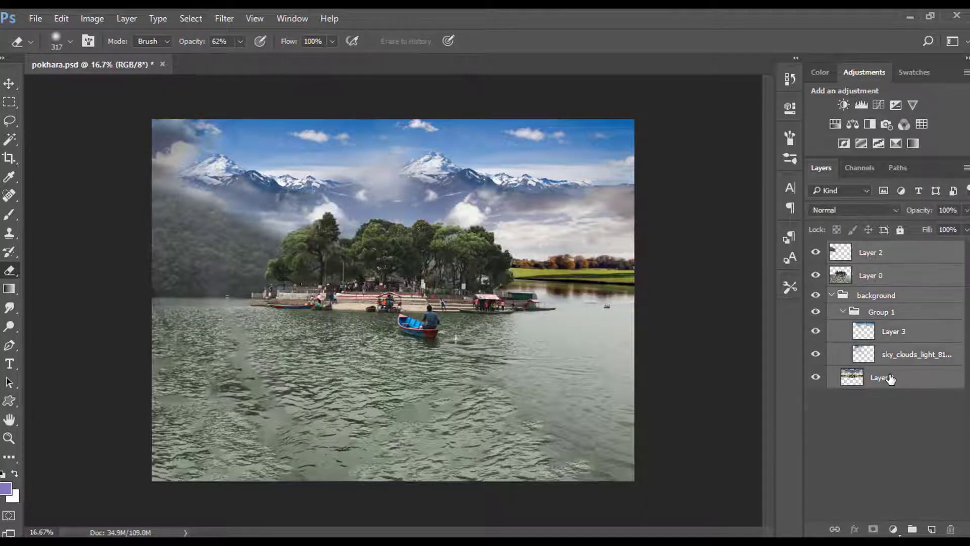
pyautogui.hotkey('ctrl', 'g')
pyautogui.hotkey('ctrl', 'shift', 'alt', 'e')
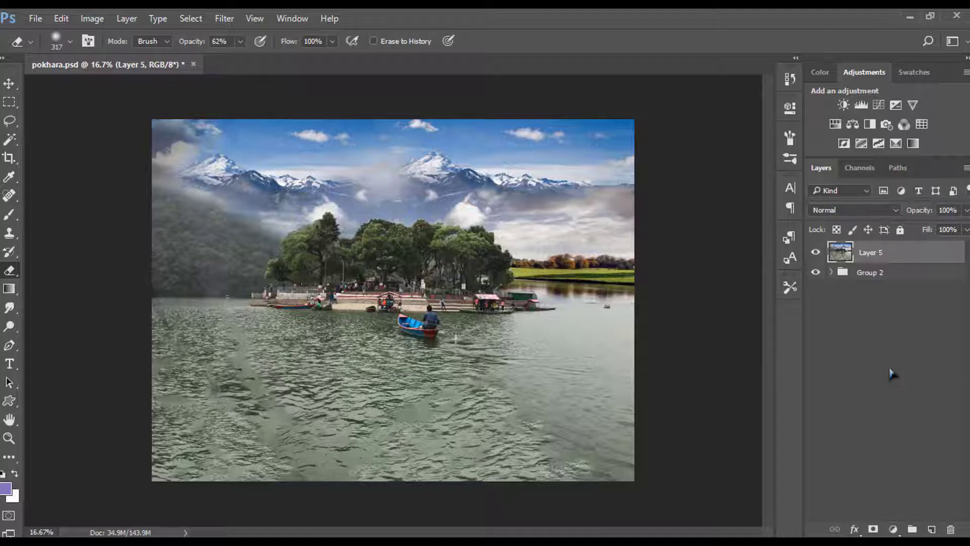
pyautogui.hotkey('ctrl', 'z')
# Step: Expand Group 2 and collapse the background group inside it
pyautogui.click(831, 249)
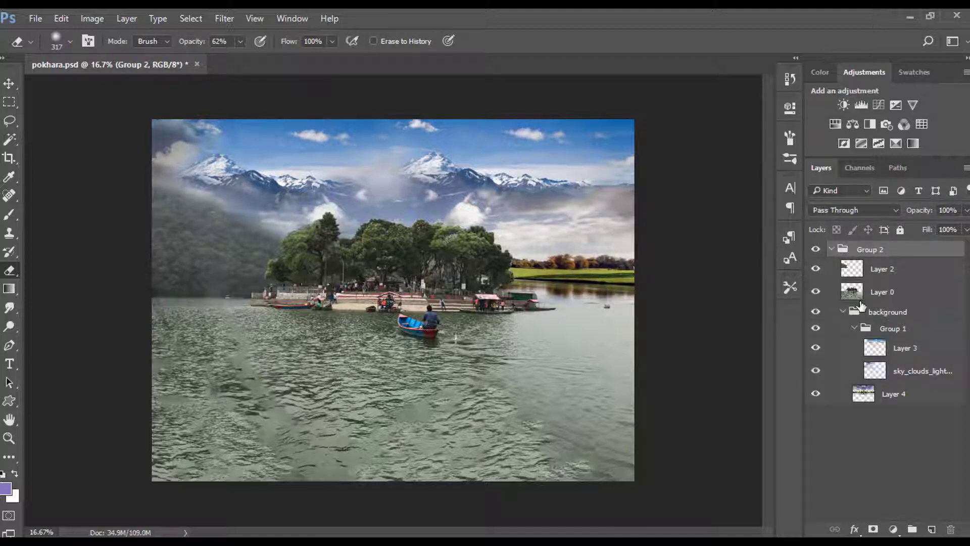
pyautogui.click(875, 298)
pyautogui.click(840, 315)
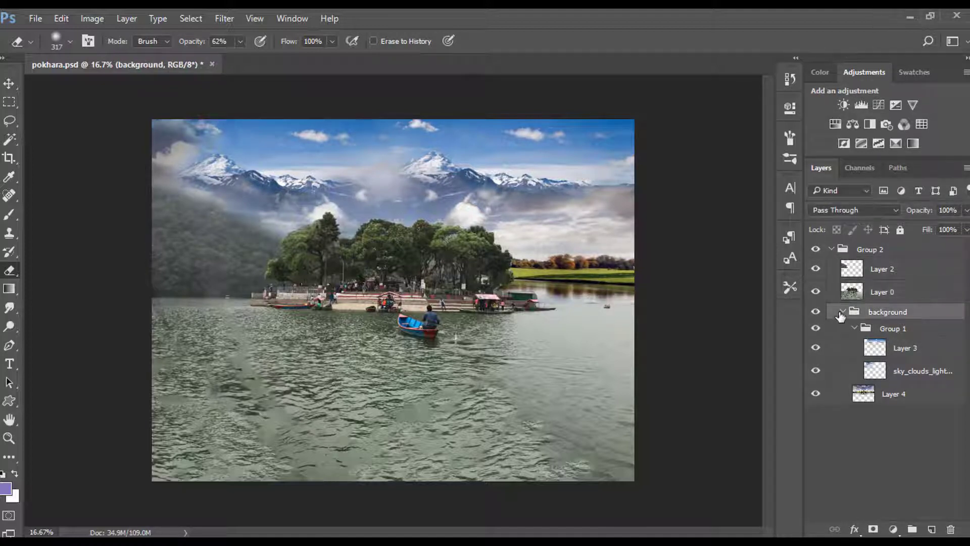
pyautogui.click(842, 312)
# Step: Try a Hue/Saturation adjustment above Layer 0 with Greens saturation +13 and Yellows saturation +73, and delete it
pyautogui.click(882, 292)
pyautogui.click(892, 529)
pyautogui.click(868, 346)
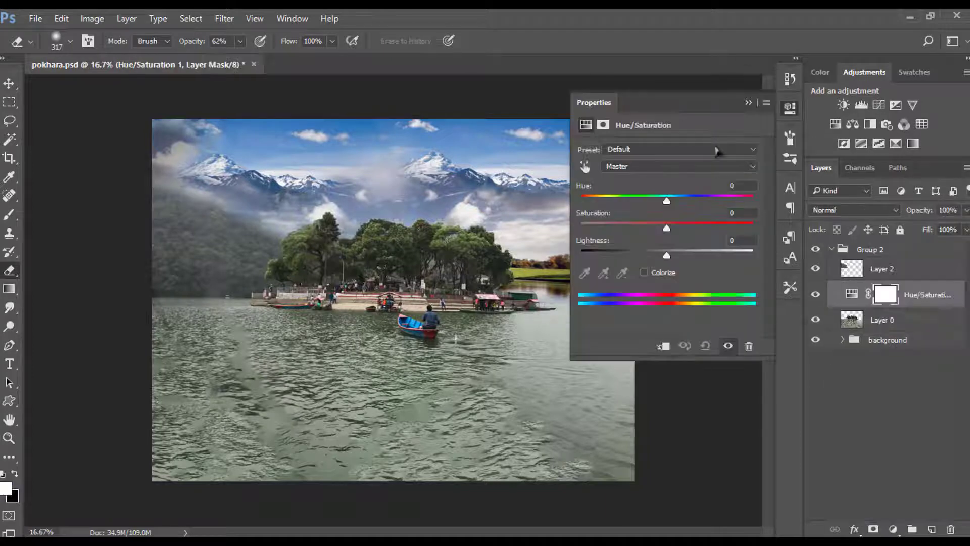
pyautogui.click(638, 170)
pyautogui.click(632, 198)
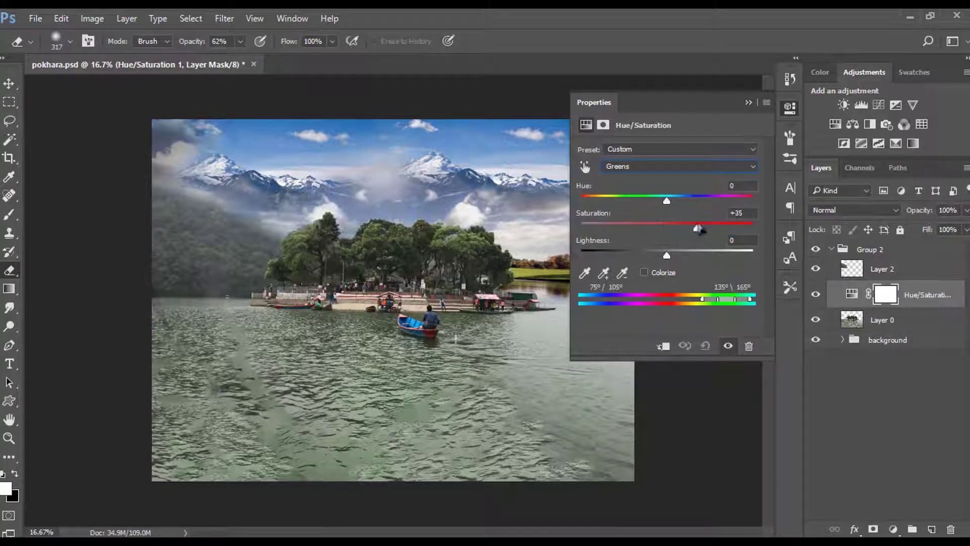
pyautogui.click(585, 167)
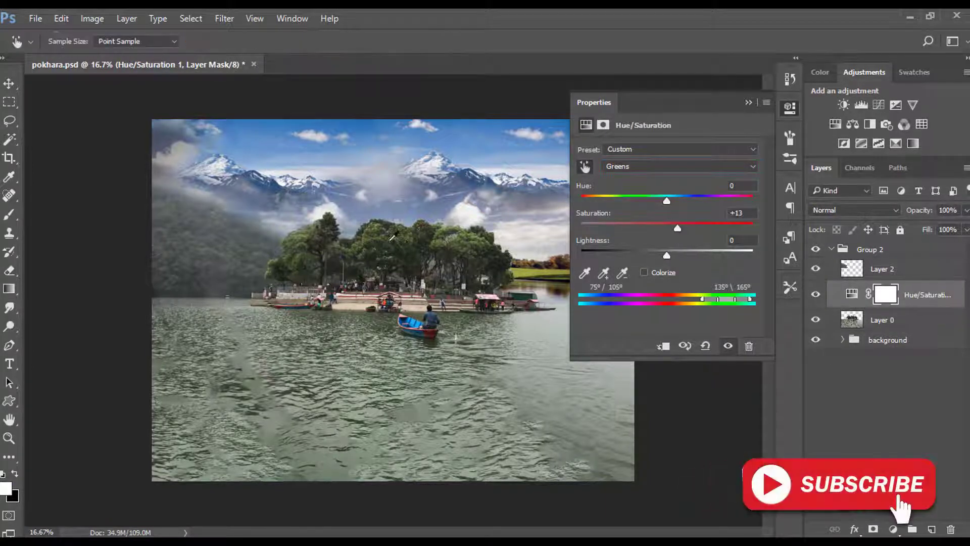
pyautogui.moveTo(409, 246); pyautogui.dragTo(434, 245)
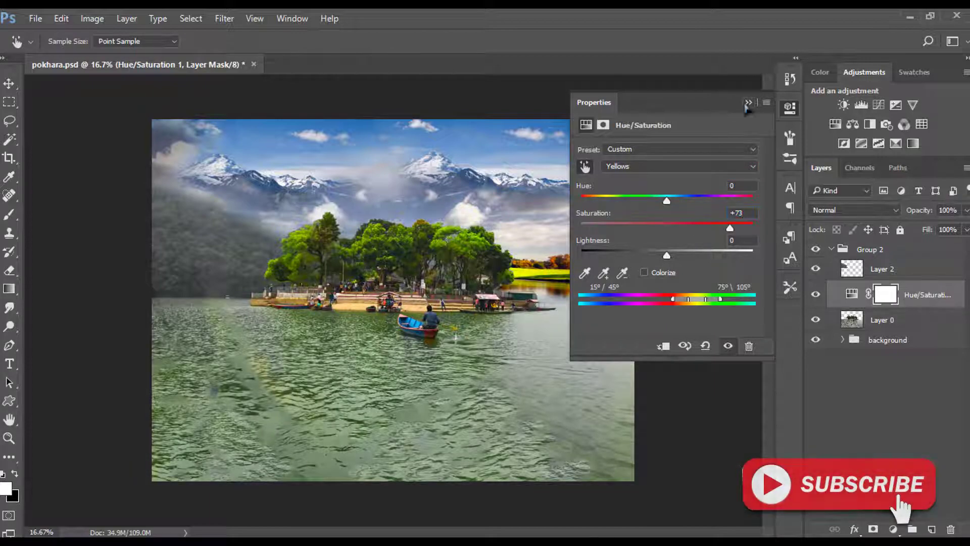
pyautogui.click(748, 102)
pyautogui.press('Delete')
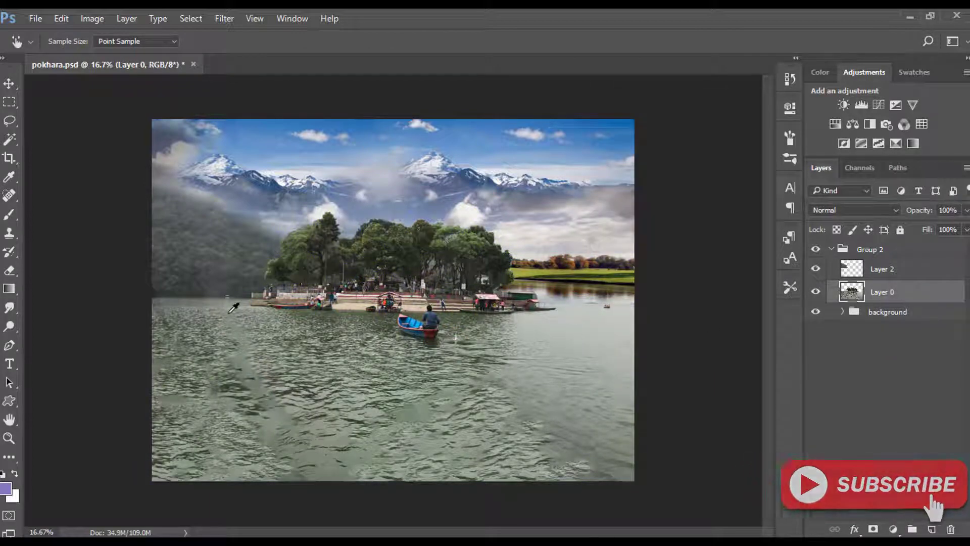
# Step: Trace a pen path along the waterline from the photo's left edge past the jetty, moored boats and sandy shore
pyautogui.scroll(4, 227, 309)
pyautogui.hscroll(-4, 265, 300)
pyautogui.press('p')
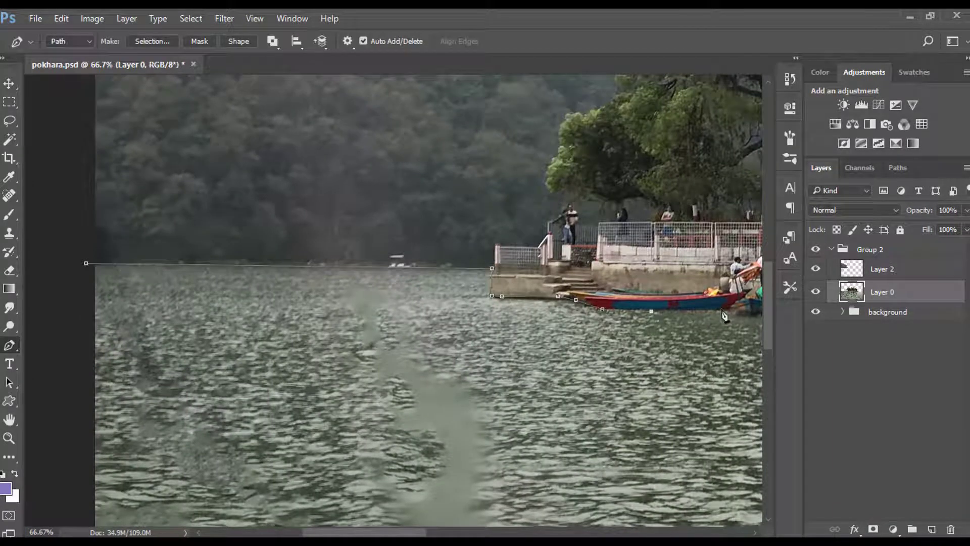
pyautogui.moveTo(724, 316); pyautogui.dragTo(570, 328)
pyautogui.click(637, 327)
pyautogui.click(657, 322)
pyautogui.moveTo(657, 323); pyautogui.dragTo(441, 304)
pyautogui.click(481, 305)
pyautogui.click(559, 306)
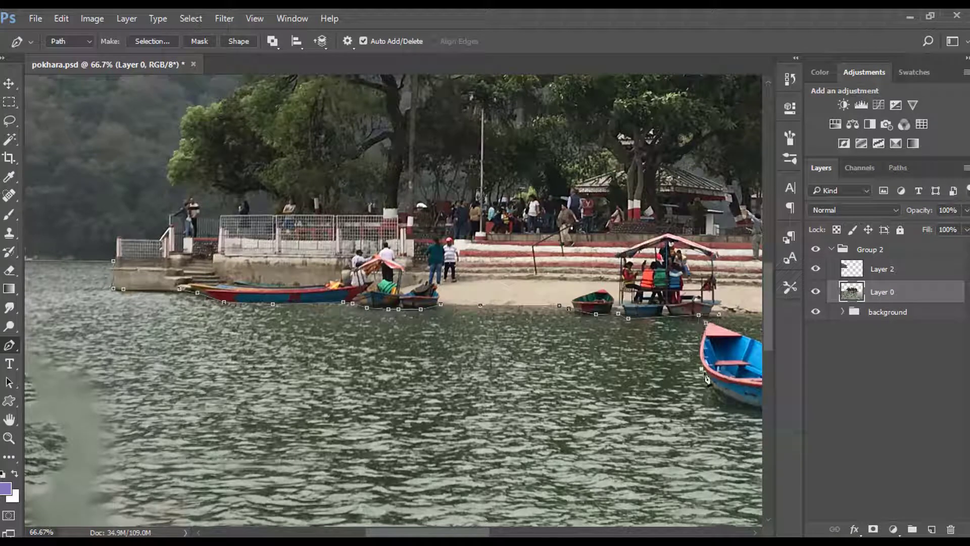
# Step: Continue the pen path around the blue rowing boat, its rower and the splashing paddle, returning to the shoreline
pyautogui.hotkey('ctrl', 'z')
pyautogui.moveTo(705, 375); pyautogui.dragTo(498, 357)
pyautogui.scroll(1, 499, 356)
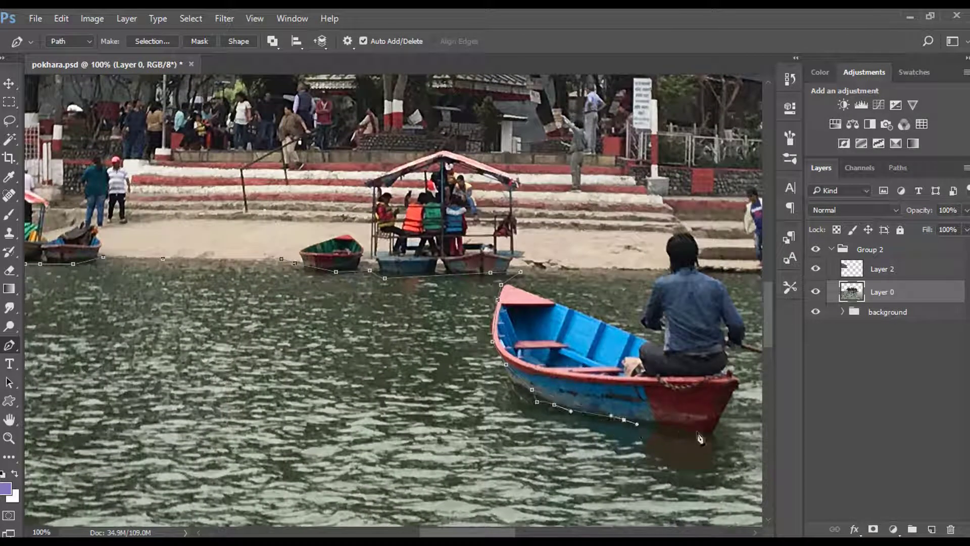
pyautogui.moveTo(735, 396); pyautogui.dragTo(498, 329)
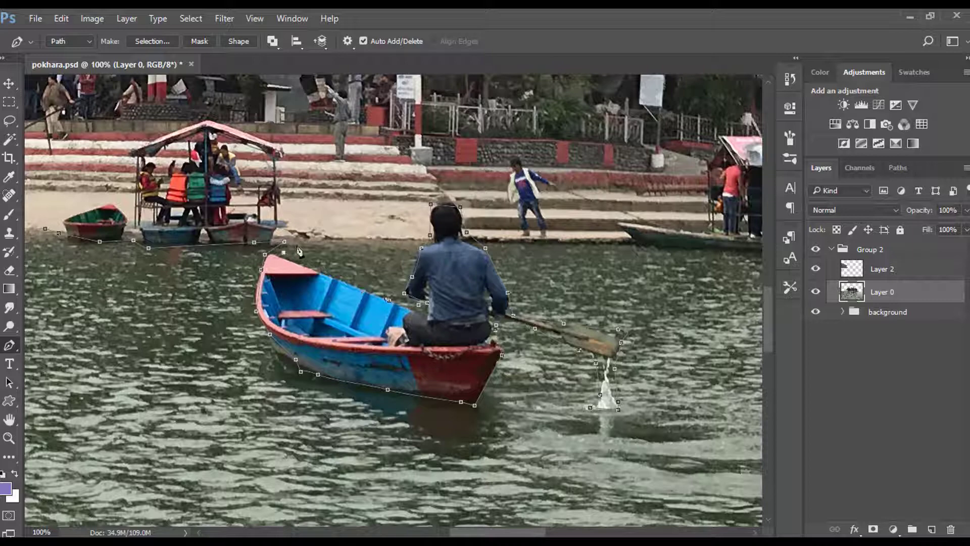
pyautogui.click(611, 243)
# Step: Extend the pen path along the shoreline beneath the long canopied boat and around the red-roofed boat
pyautogui.moveTo(664, 279); pyautogui.dragTo(366, 267)
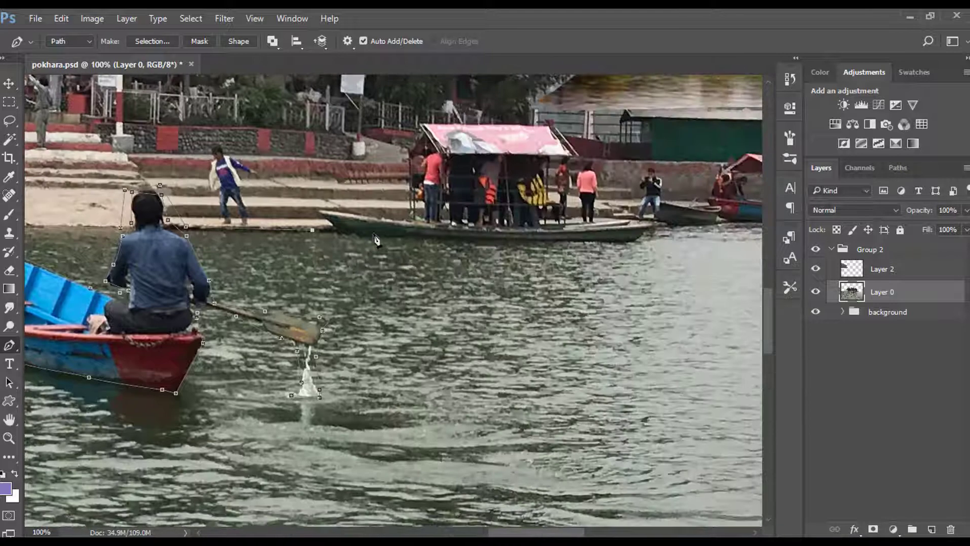
pyautogui.click(347, 230)
pyautogui.click(509, 240)
pyautogui.click(568, 241)
pyautogui.click(639, 236)
pyautogui.click(659, 223)
pyautogui.moveTo(732, 235); pyautogui.dragTo(371, 253)
pyautogui.click(376, 241)
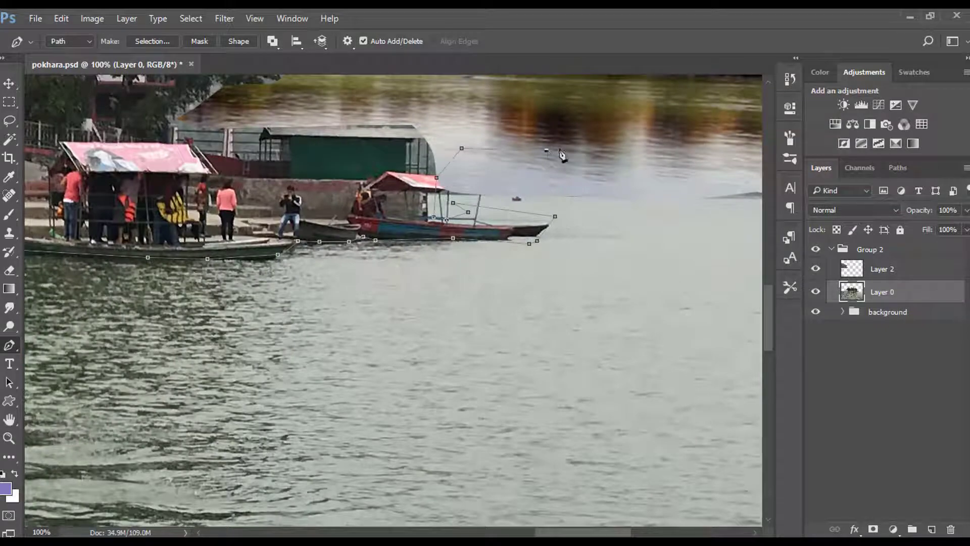
# Step: Close the pen path around the whole lake by placing the remaining anchors outside the canvas edges
pyautogui.hotkey('ctrl', '-')
pyautogui.hotkey('ctrl', '-')
pyautogui.hotkey('ctrl', '-')
pyautogui.hotkey('ctrl', '-')
pyautogui.hotkey('ctrl', '-')
pyautogui.click(653, 290)
pyautogui.moveTo(677, 364); pyautogui.dragTo(678, 388)
pyautogui.click(677, 449)
pyautogui.click(653, 480)
pyautogui.moveTo(544, 497); pyautogui.dragTo(514, 497)
pyautogui.moveTo(301, 494); pyautogui.dragTo(280, 493)
pyautogui.click(155, 490)
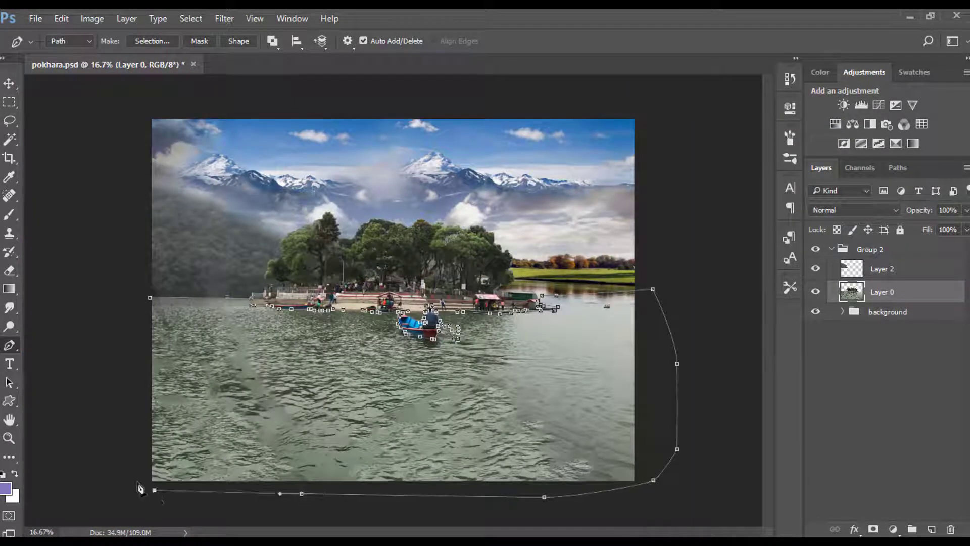
pyautogui.click(118, 432)
pyautogui.click(118, 352)
pyautogui.click(148, 298)
pyautogui.hotkey('ctrl', 'j')
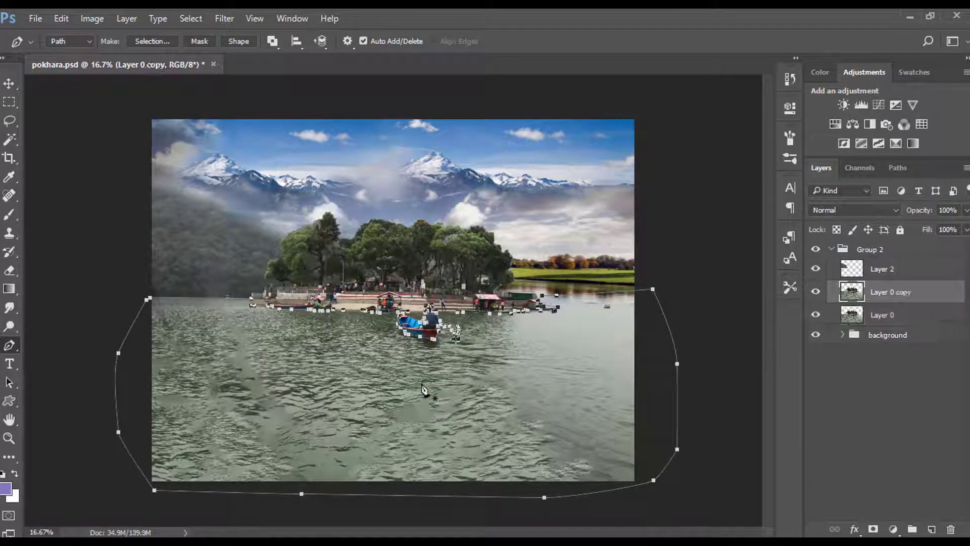
pyautogui.click(884, 318)
pyautogui.click(878, 297)
pyautogui.hotkey('ctrl', 'e')
# Step: Turn the path into a selection, copy the lake water to its own layer and delete that area from Layer 0
pyautogui.hotkey('ctrl', 'Return')
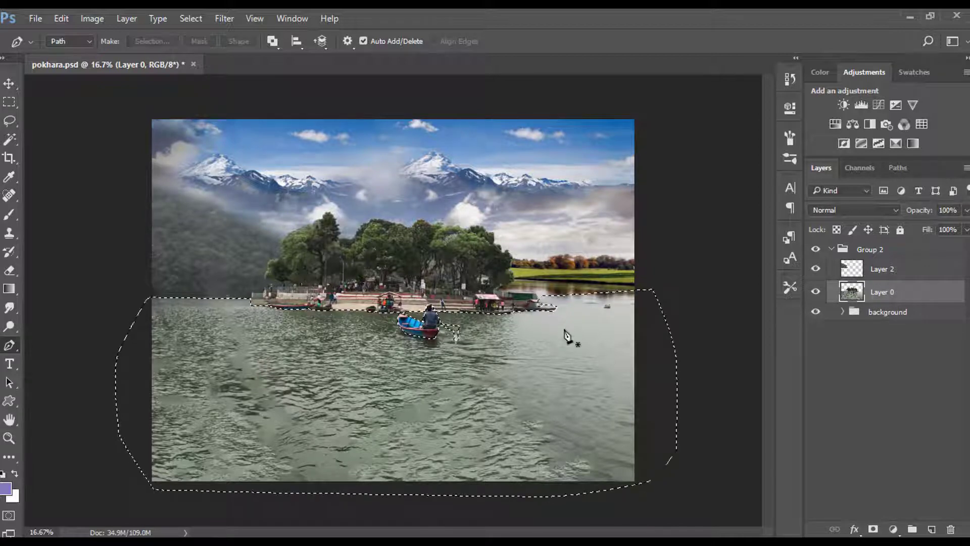
pyautogui.hotkey('ctrl', 'j')
pyautogui.click(884, 318)
pyautogui.keyDown('ctrl'); pyautogui.click(852, 292); pyautogui.keyUp('ctrl')
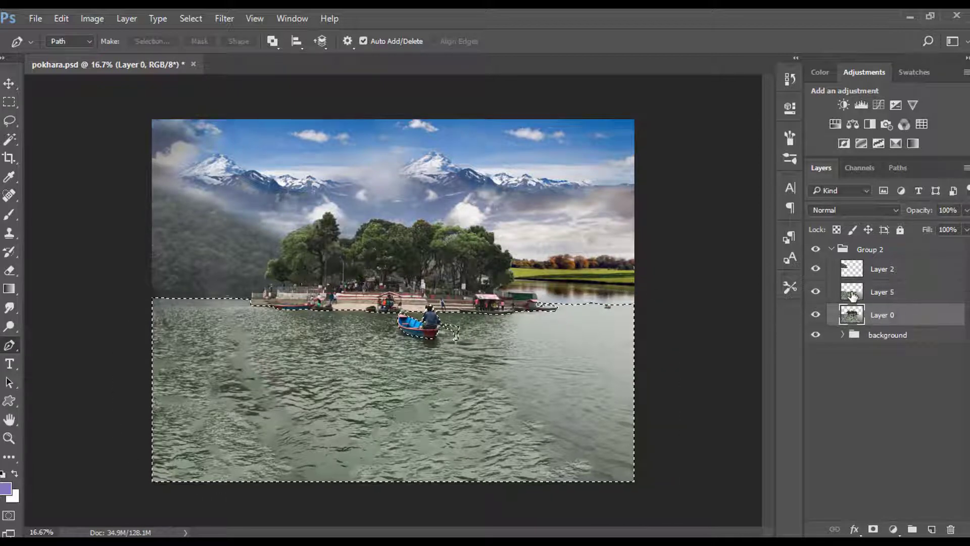
pyautogui.press('Delete')
# Step: Check the cut-out by toggling the visibility of the Layer 5 water, and clear the selection
pyautogui.click(816, 292)
pyautogui.click(820, 292)
pyautogui.click(819, 292)
pyautogui.click(819, 292)
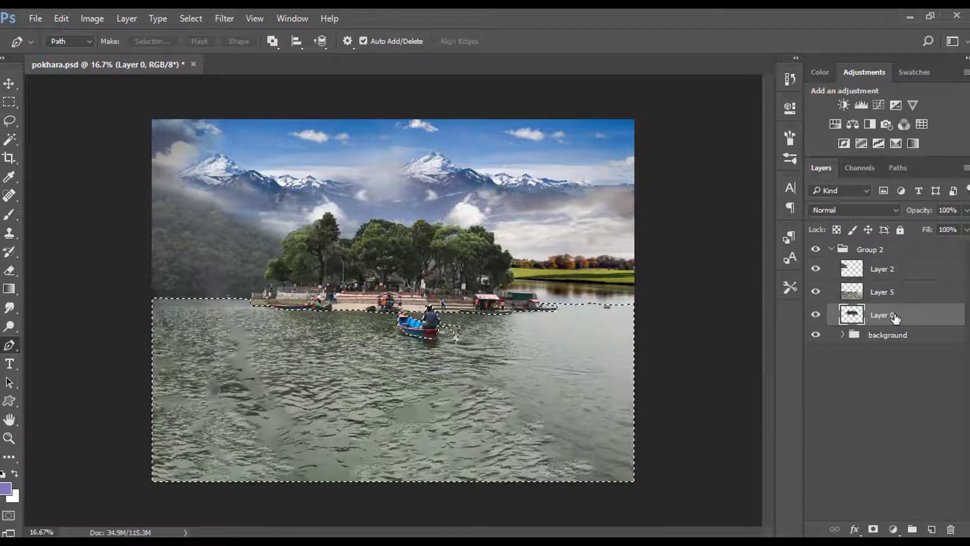
pyautogui.hotkey('ctrl', 'd')
# Step: Add a Hue/Saturation adjustment clipped to Layer 0 and raise the Yellows saturation to +58 by sampling the trees
pyautogui.click(893, 529)
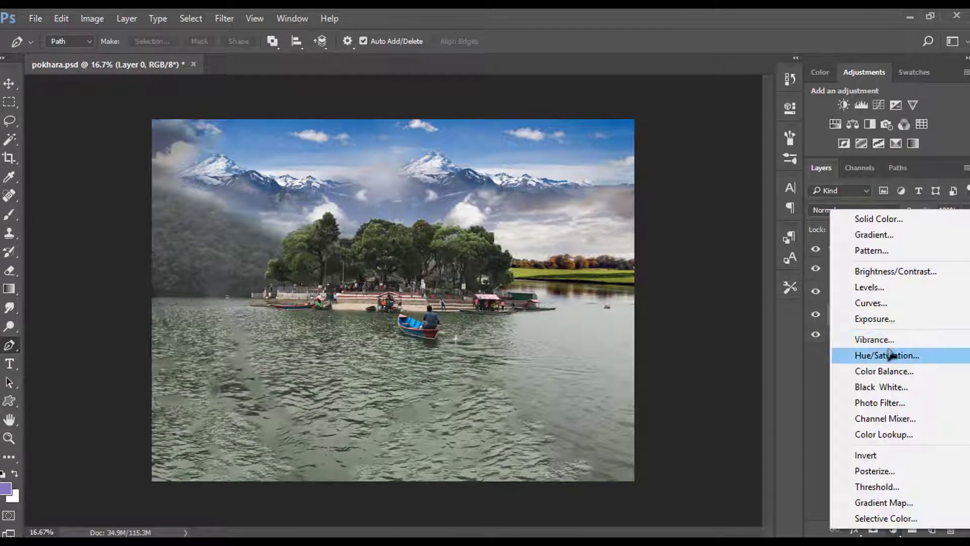
pyautogui.click(869, 353)
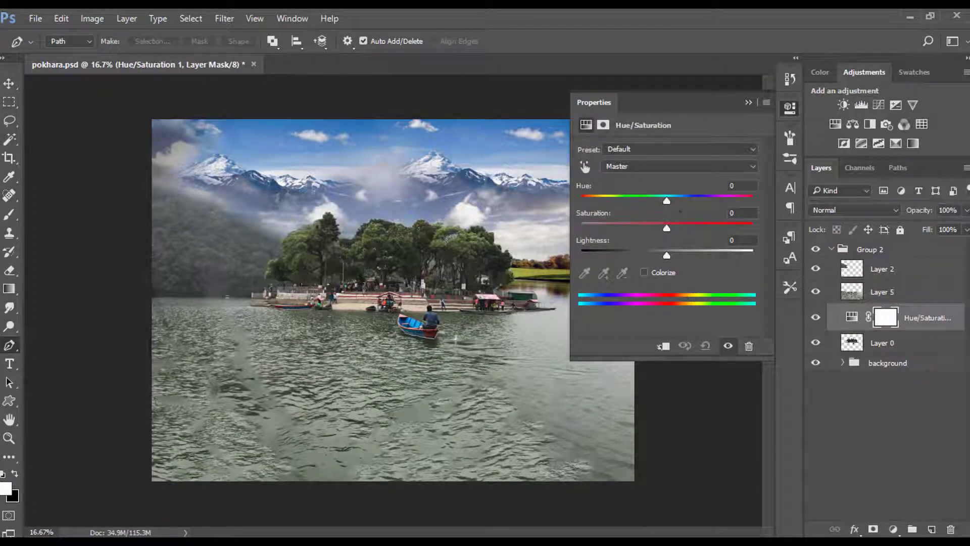
pyautogui.click(662, 346)
pyautogui.click(585, 166)
pyautogui.moveTo(462, 242)
pyautogui.mouseDown()
pyautogui.moveTo(511, 247)
pyautogui.moveTo(435, 255)
pyautogui.moveTo(475, 243)
pyautogui.mouseUp()
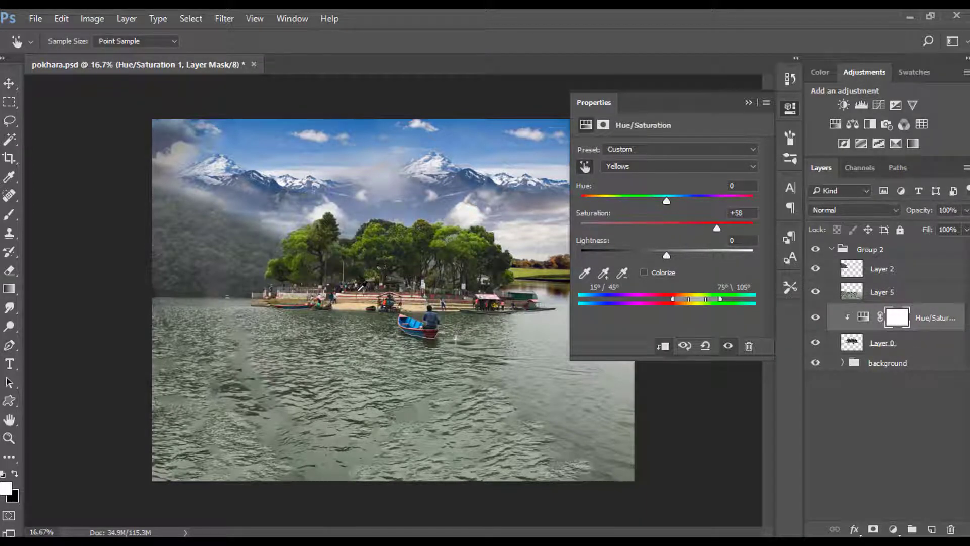
# Step: Sample the island's shore and structures to set the Reds saturation to +12 and the Yellows saturation to +52
pyautogui.moveTo(360, 298); pyautogui.dragTo(347, 301)
pyautogui.moveTo(413, 309); pyautogui.dragTo(410, 309)
pyautogui.hotkey('ctrl', '1')
pyautogui.click(353, 288)
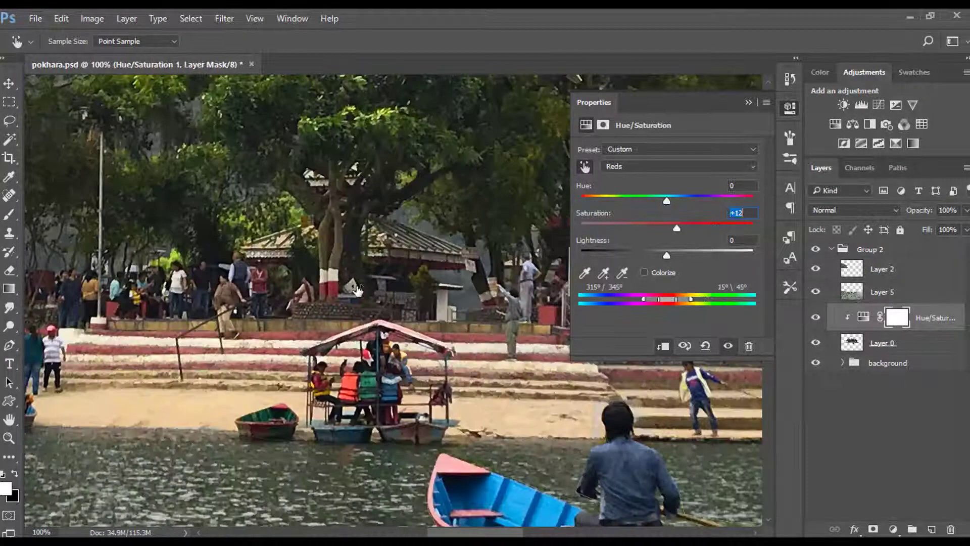
pyautogui.moveTo(337, 275)
pyautogui.mouseDown()
pyautogui.moveTo(346, 275)
pyautogui.moveTo(333, 275)
pyautogui.mouseUp()
pyautogui.moveTo(328, 320); pyautogui.dragTo(393, 328)
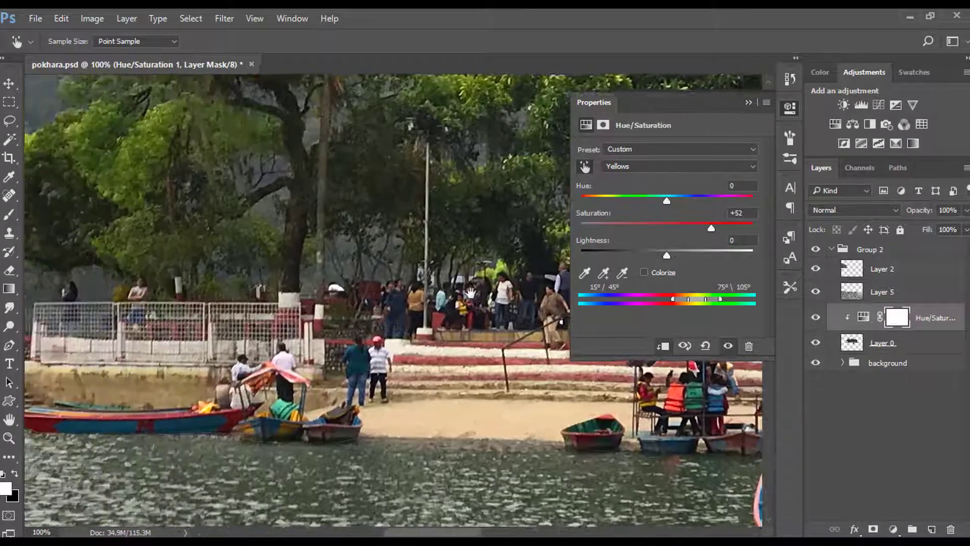
# Step: Set the Cyans saturation to +26 and the Yellows saturation to +79, and close the adjustment's properties
pyautogui.click(386, 408)
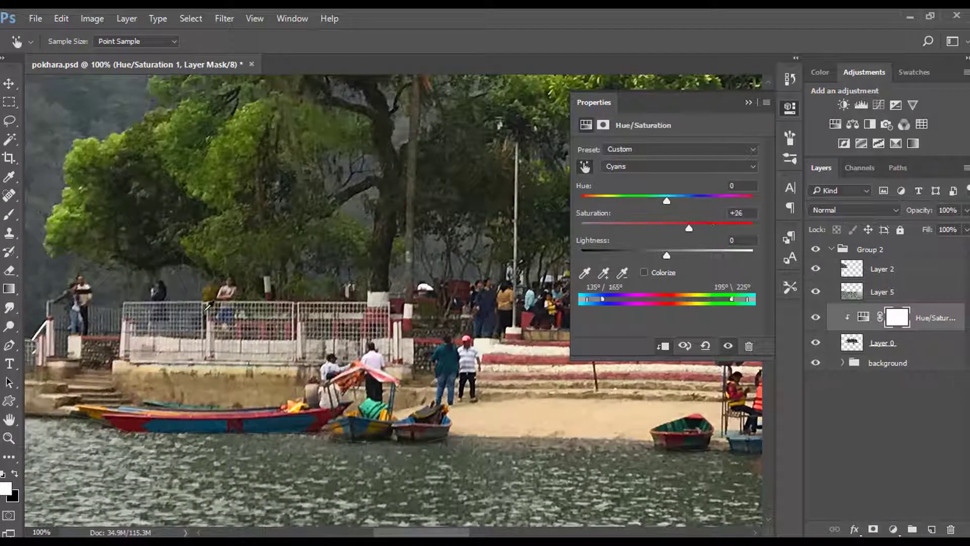
pyautogui.moveTo(361, 147); pyautogui.dragTo(336, 205)
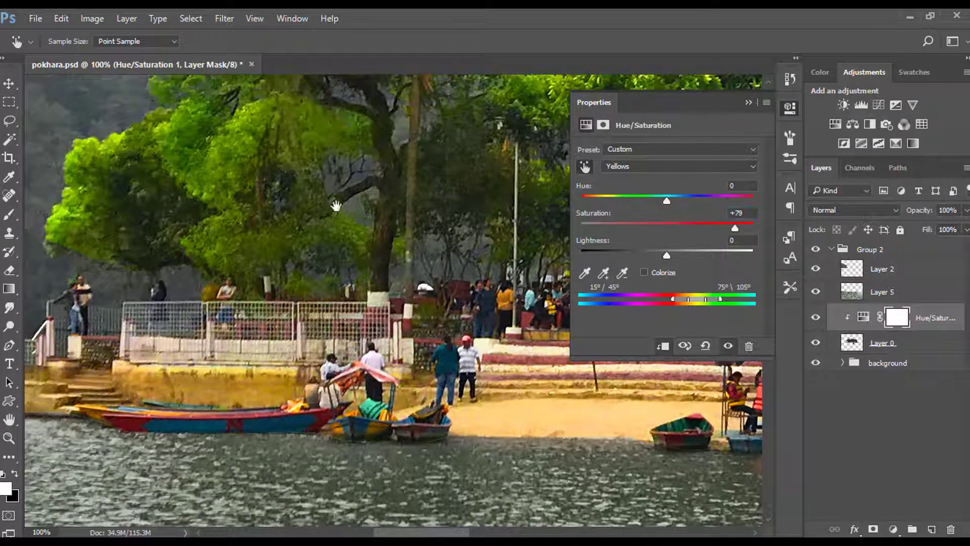
pyautogui.moveTo(495, 218); pyautogui.dragTo(334, 282)
pyautogui.hotkey('ctrl', '0')
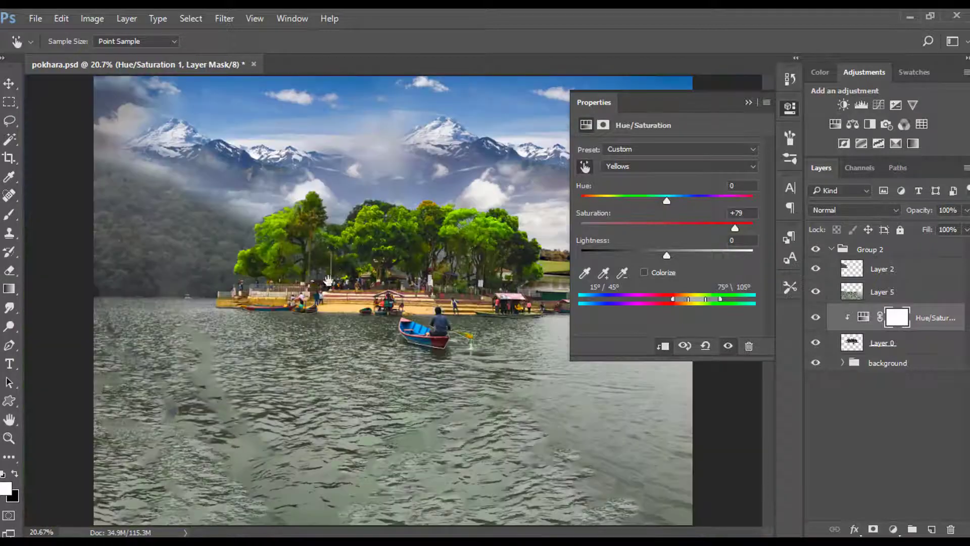
pyautogui.click(749, 102)
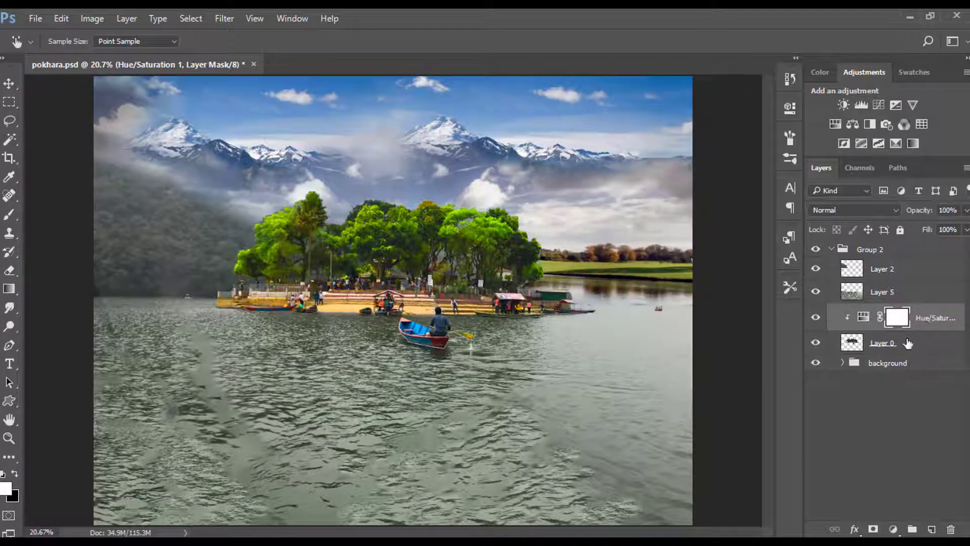
# Step: Try Replace Color on the Layer 5 water with a shifted hue and a hand-picked result colour, and cancel it
pyautogui.hotkey('alt', ']')
pyautogui.click(61, 18)
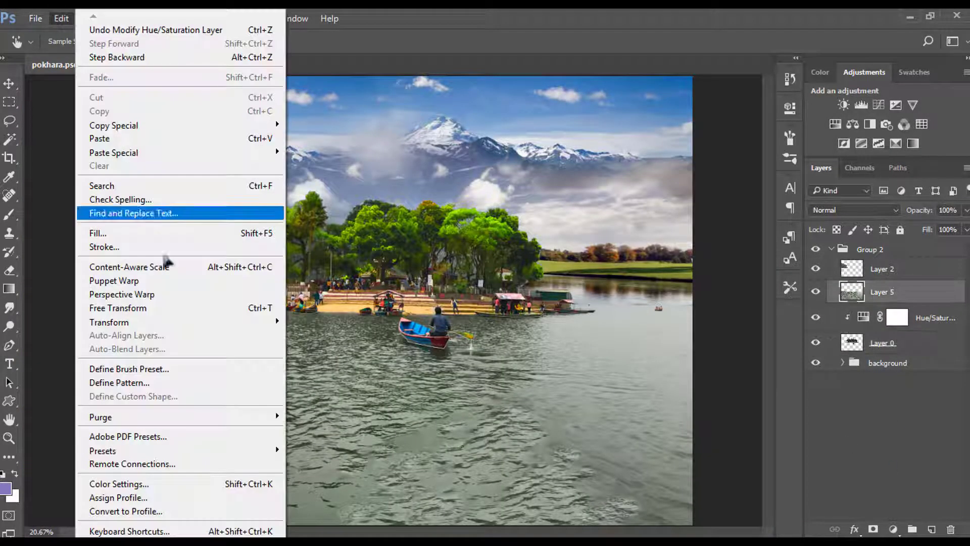
pyautogui.click(92, 18)
pyautogui.moveTo(152, 55)
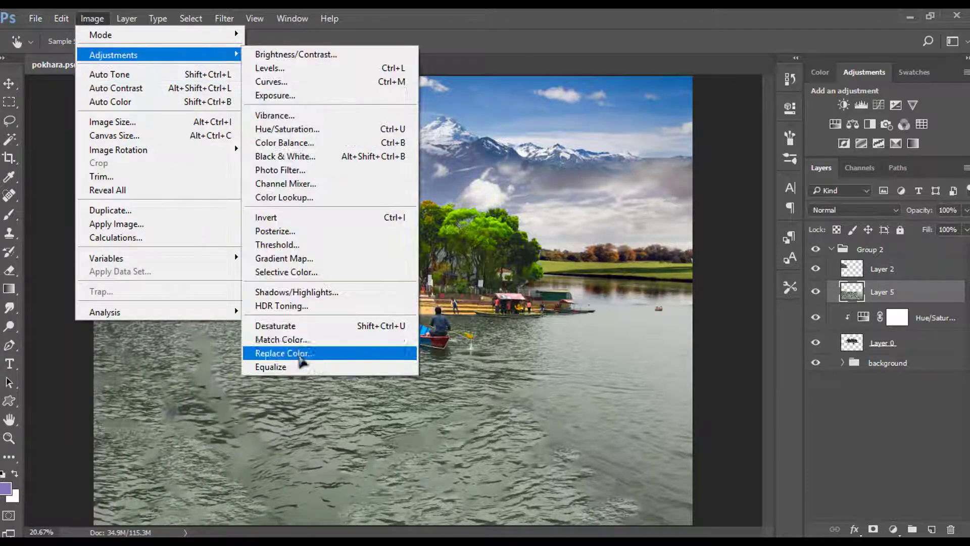
pyautogui.click(299, 352)
pyautogui.moveTo(375, 389)
pyautogui.mouseDown()
pyautogui.moveTo(353, 411)
pyautogui.moveTo(411, 421)
pyautogui.moveTo(353, 390)
pyautogui.moveTo(459, 351)
pyautogui.mouseUp()
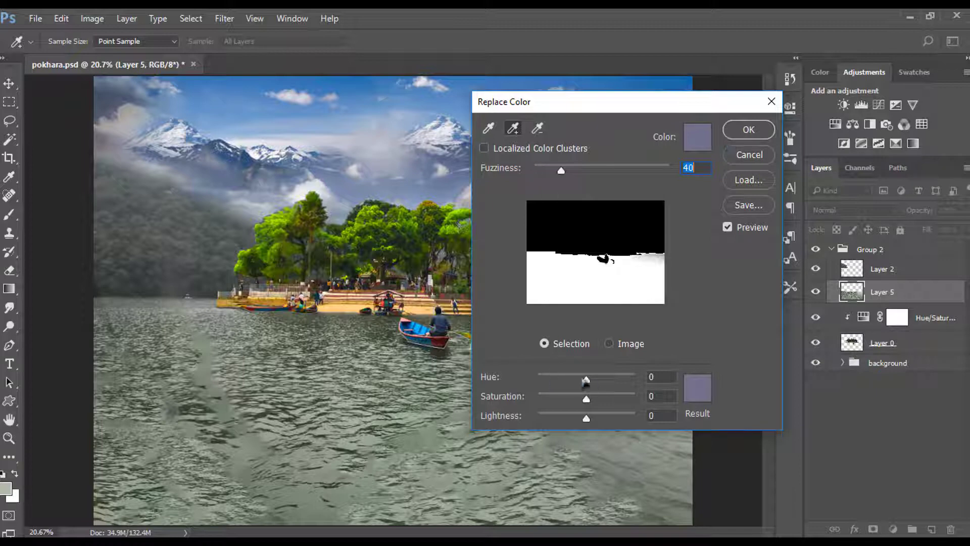
pyautogui.click(609, 343)
pyautogui.moveTo(586, 380); pyautogui.dragTo(625, 416)
pyautogui.click(693, 401)
pyautogui.click(726, 304)
pyautogui.moveTo(677, 262); pyautogui.dragTo(598, 271)
pyautogui.click(851, 240)
pyautogui.click(757, 157)
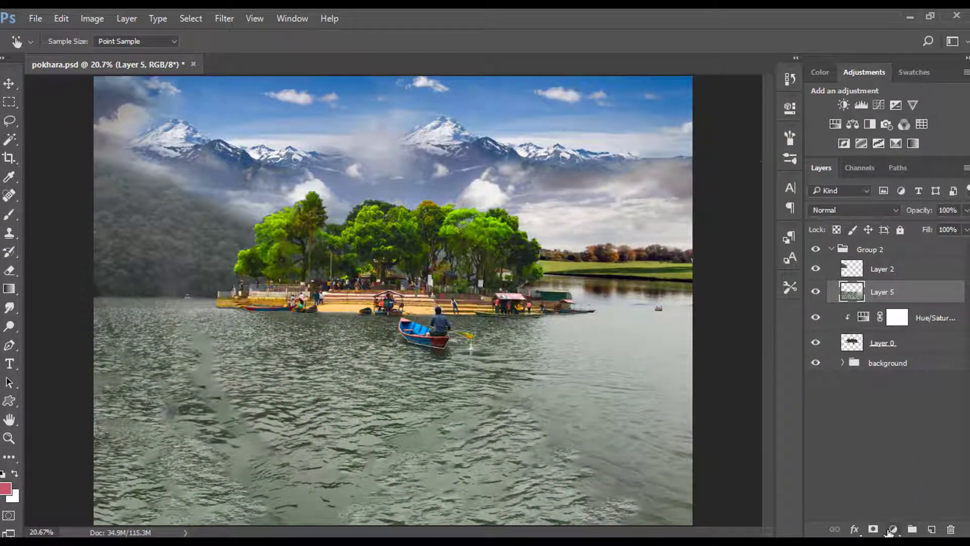
# Step: Try a Color Lookup adjustment above the Layer 5 water with the 2Strip.look 3D LUT
pyautogui.click(892, 529)
pyautogui.click(899, 433)
pyautogui.click(695, 148)
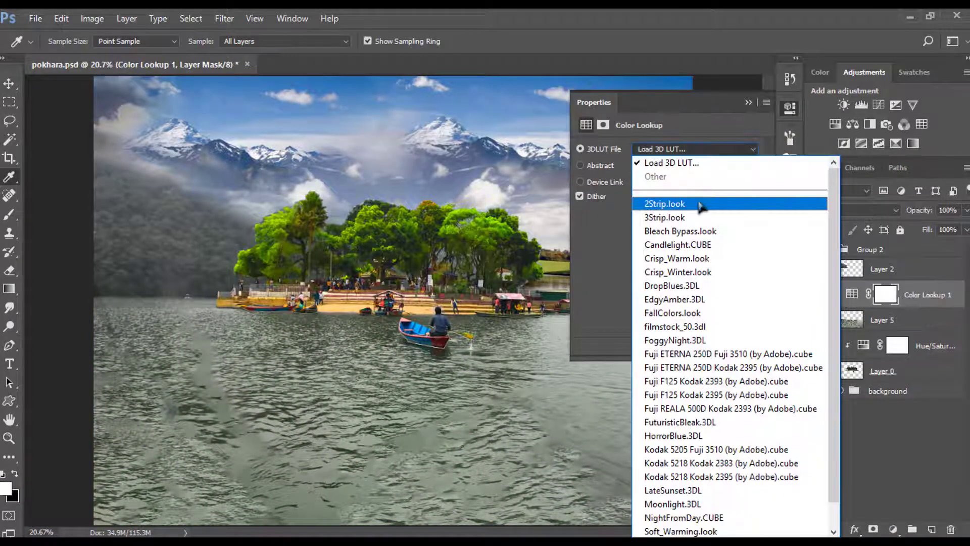
pyautogui.click(700, 206)
# Step: Preview the remaining 3D LUTs on the water, including NightFromDay.CUBE and TealOrangePlusContrast.3DL, and delete the Color Lookup adjustment
pyautogui.press('Down')
pyautogui.press('Down')
pyautogui.press('Down')
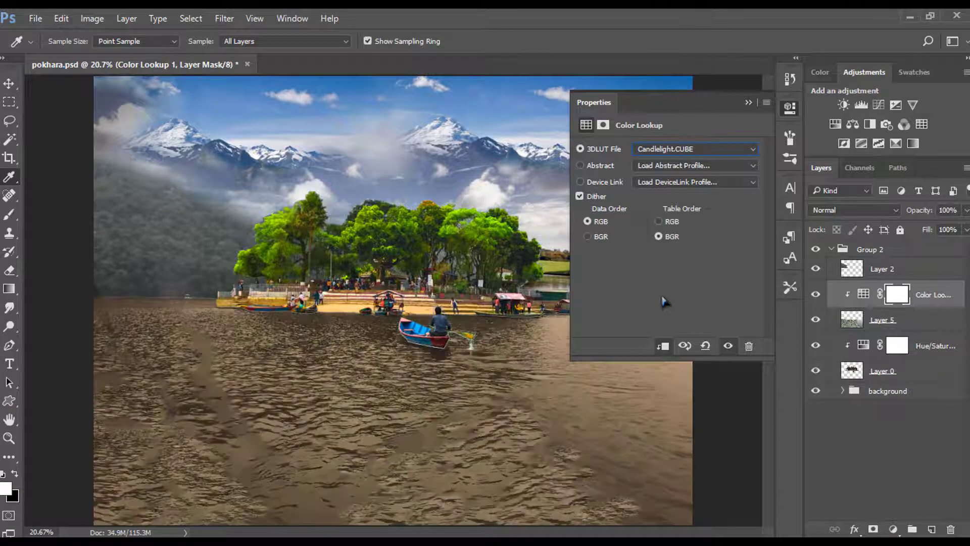
pyautogui.press('Down')
pyautogui.press('Down')
pyautogui.press('Down')
pyautogui.press('Down')
pyautogui.press('Down')
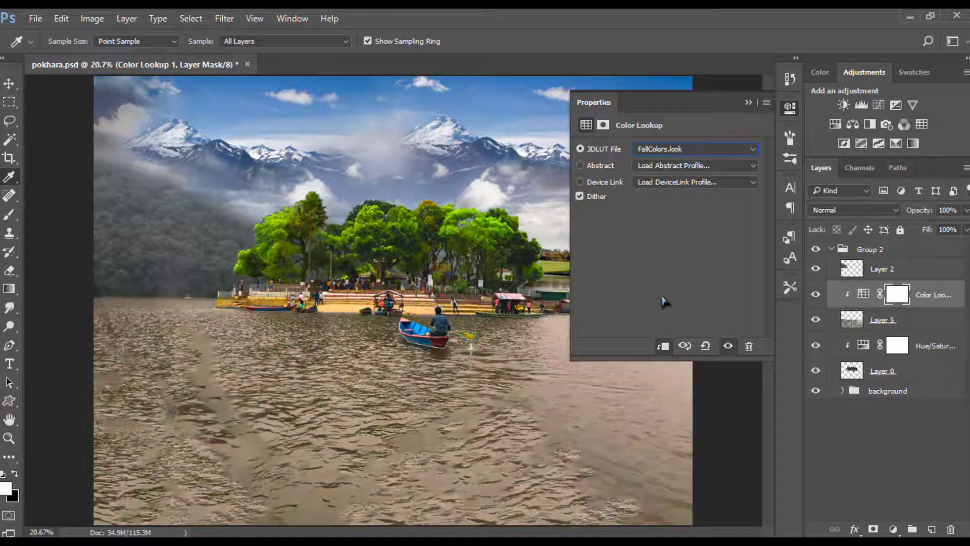
pyautogui.press('Down')
pyautogui.press('Down')
pyautogui.press('Down')
pyautogui.press('Down')
pyautogui.press('Down')
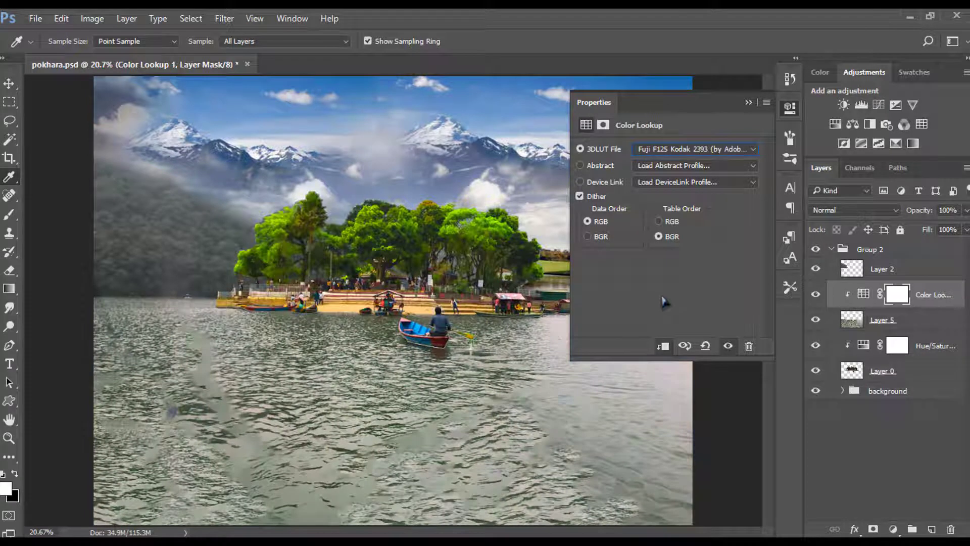
pyautogui.press('Down')
pyautogui.press('Down')
pyautogui.press('Down')
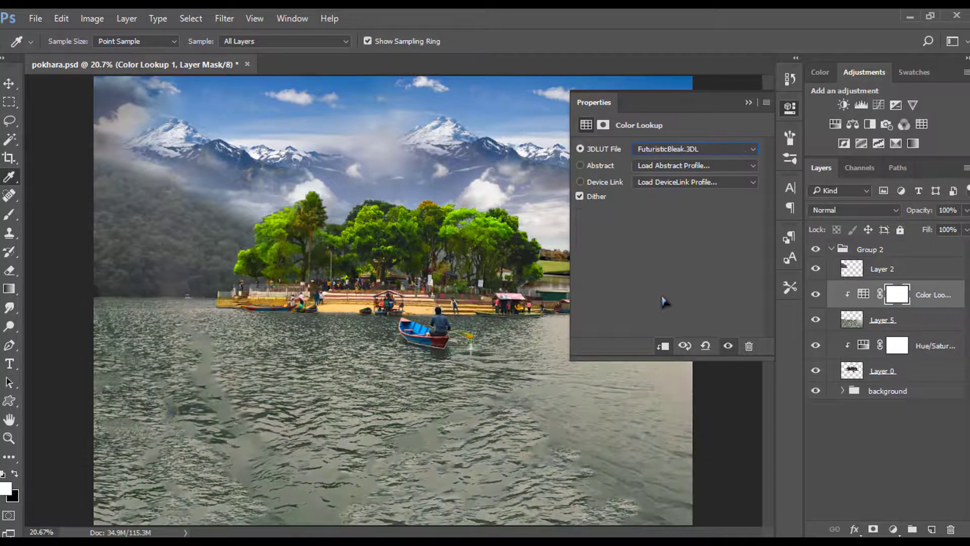
pyautogui.press('Down')
pyautogui.press('Up')
pyautogui.press('Down')
pyautogui.press('Down')
pyautogui.press('Down')
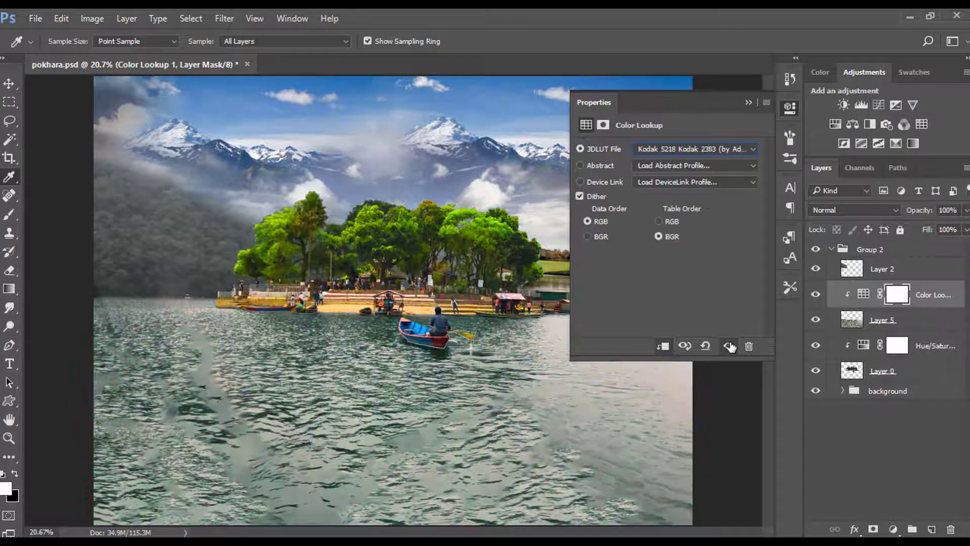
pyautogui.press('Down')
pyautogui.press('Down')
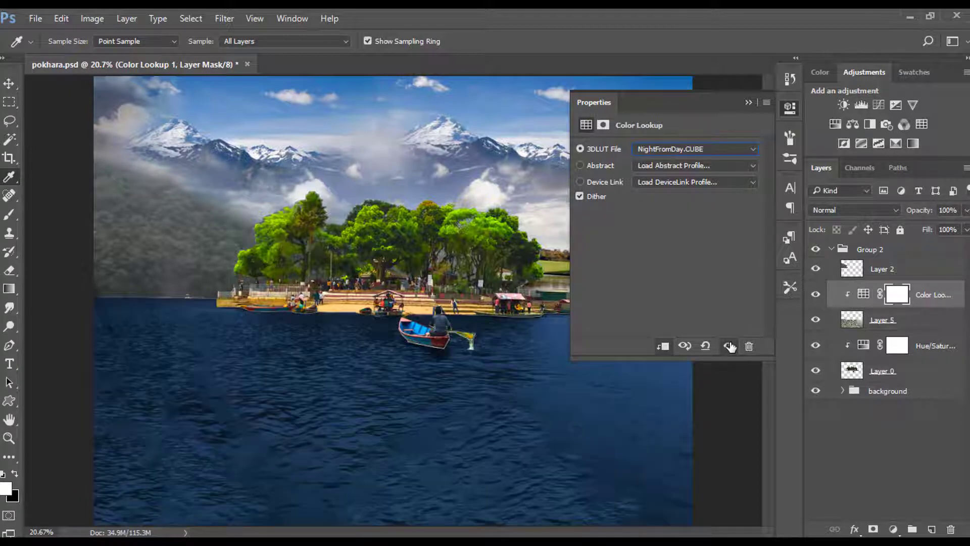
pyautogui.press('Down')
pyautogui.press('Down')
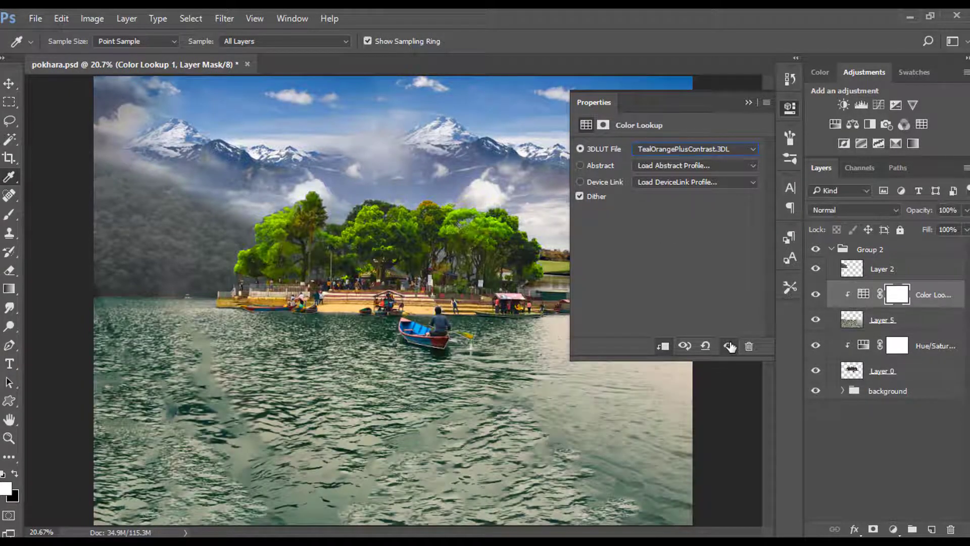
pyautogui.press('Down')
pyautogui.click(748, 103)
pyautogui.press('Delete')
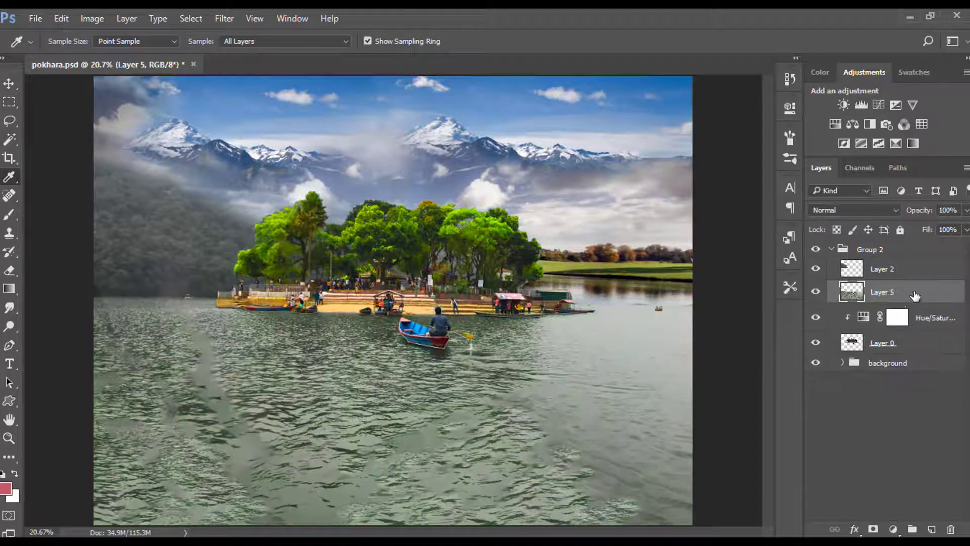
# Step: Open the Layer 5 water in the Color Efex Pro 4 filter
pyautogui.click(225, 18)
pyautogui.moveTo(337, 319)
pyautogui.click(512, 332)
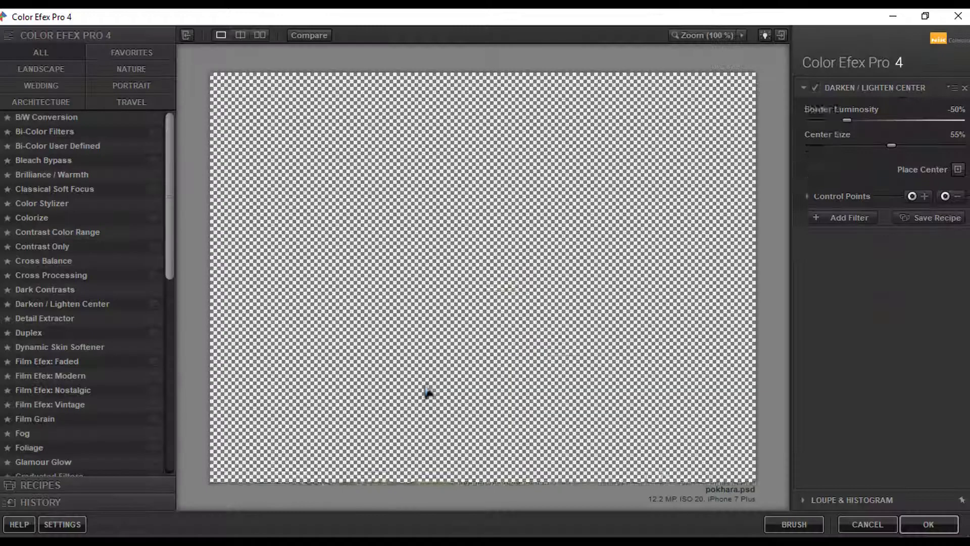
# Step: Preview the Cross Processing, Colorize, Bleach Bypass and Bi-Color Filters effects on the lake water
pyautogui.click(58, 277)
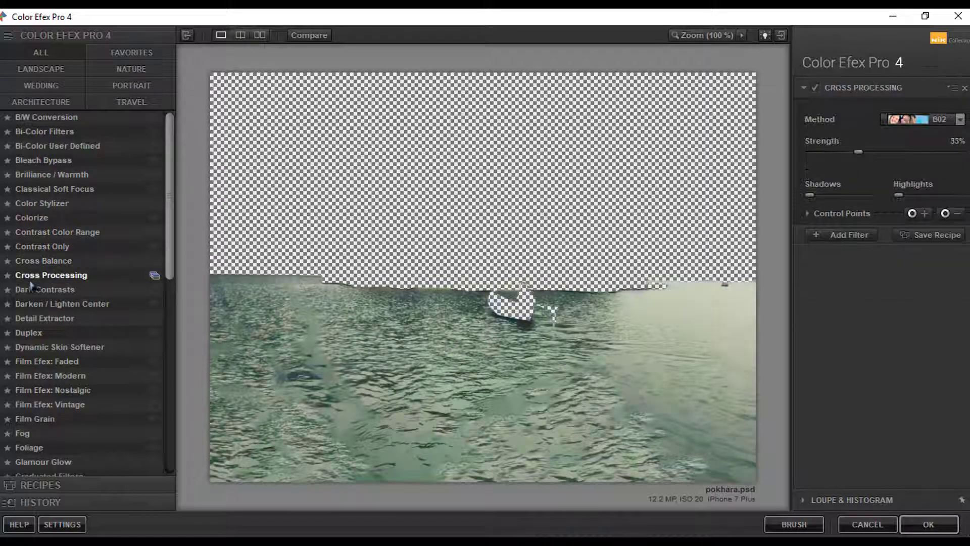
pyautogui.click(910, 119)
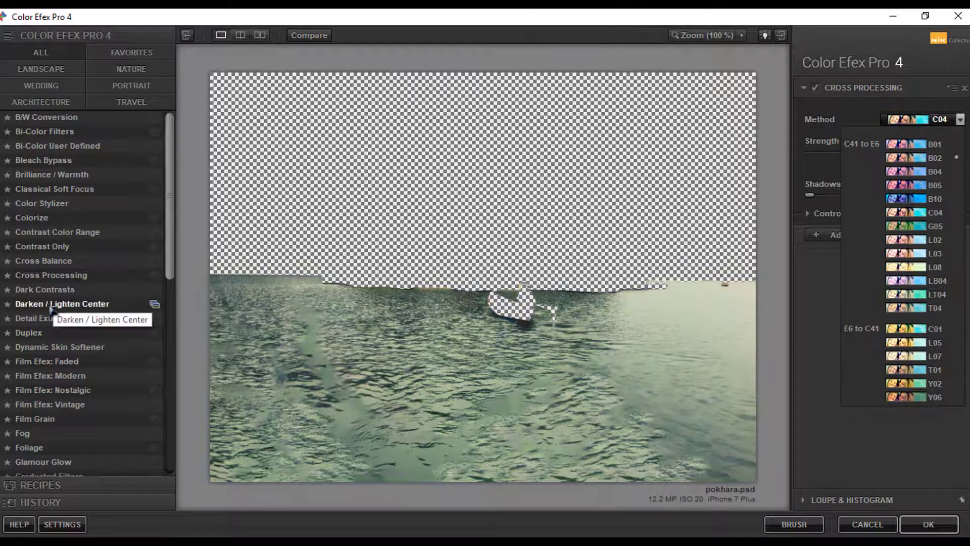
pyautogui.click(45, 246)
pyautogui.click(45, 203)
pyautogui.click(51, 220)
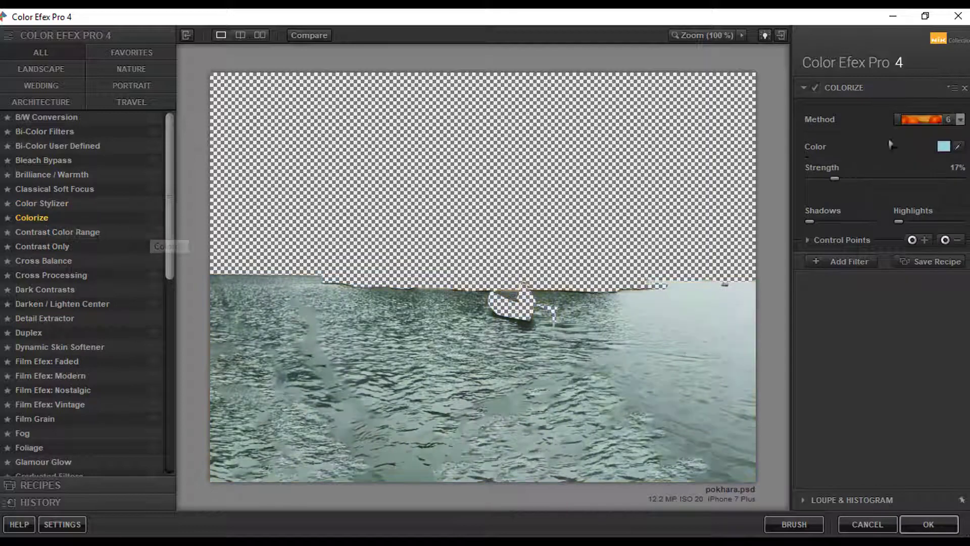
pyautogui.click(51, 160)
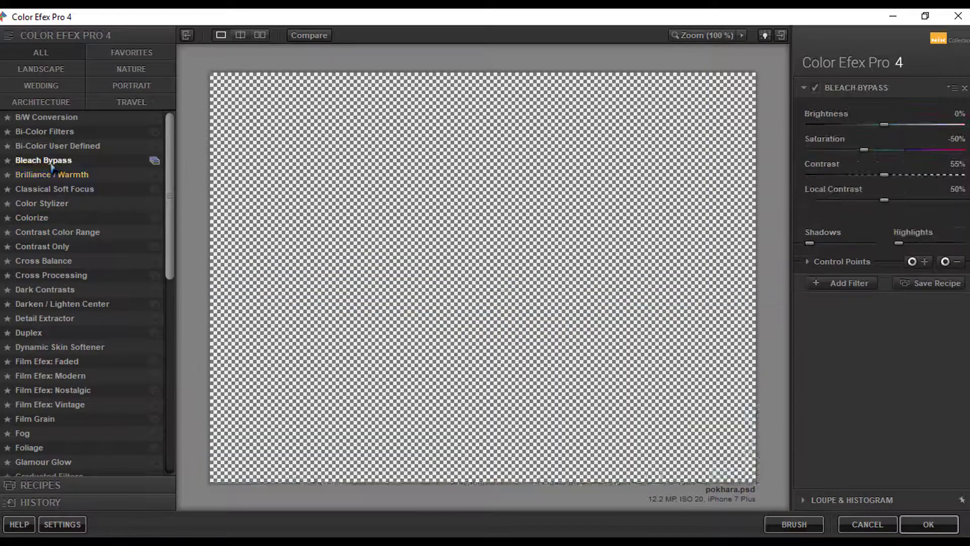
pyautogui.click(56, 133)
pyautogui.click(960, 120)
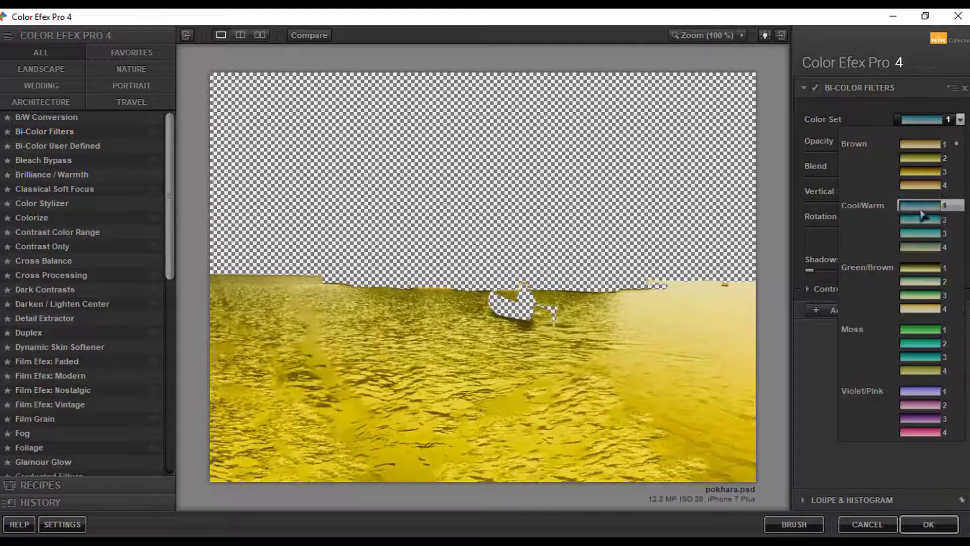
pyautogui.click(42, 204)
pyautogui.click(36, 222)
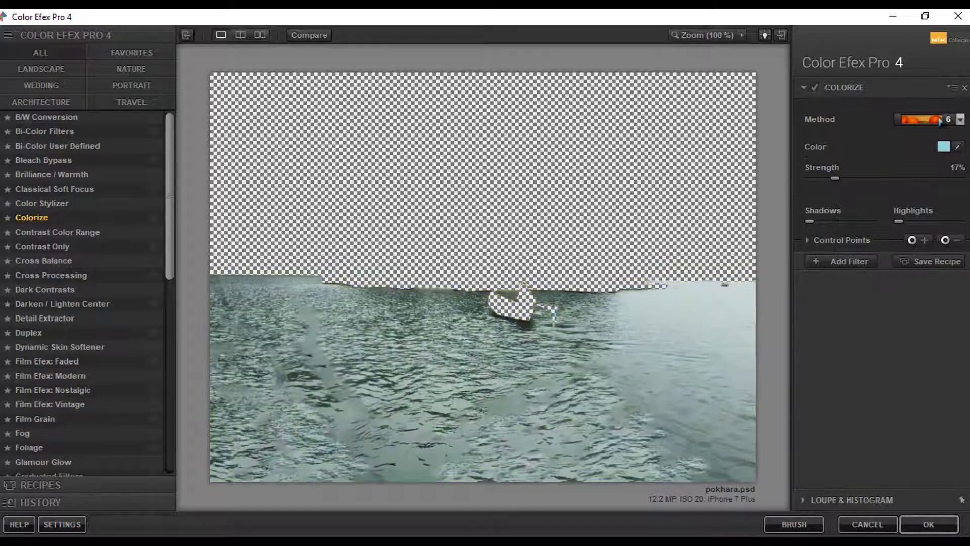
pyautogui.click(43, 246)
# Step: Use the Cross Balance filter on the water with the Tungsten To Daylight (1) method
pyautogui.click(51, 262)
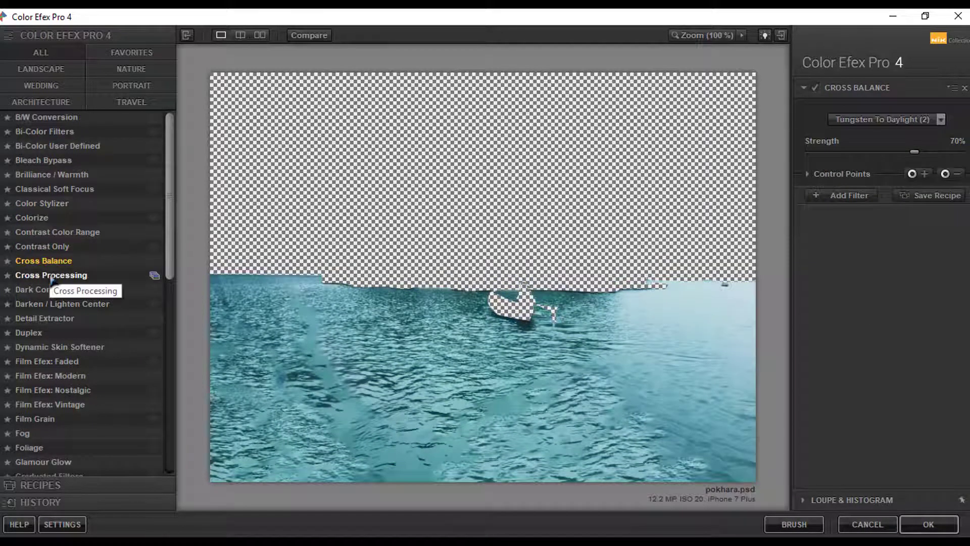
pyautogui.click(940, 120)
pyautogui.click(889, 180)
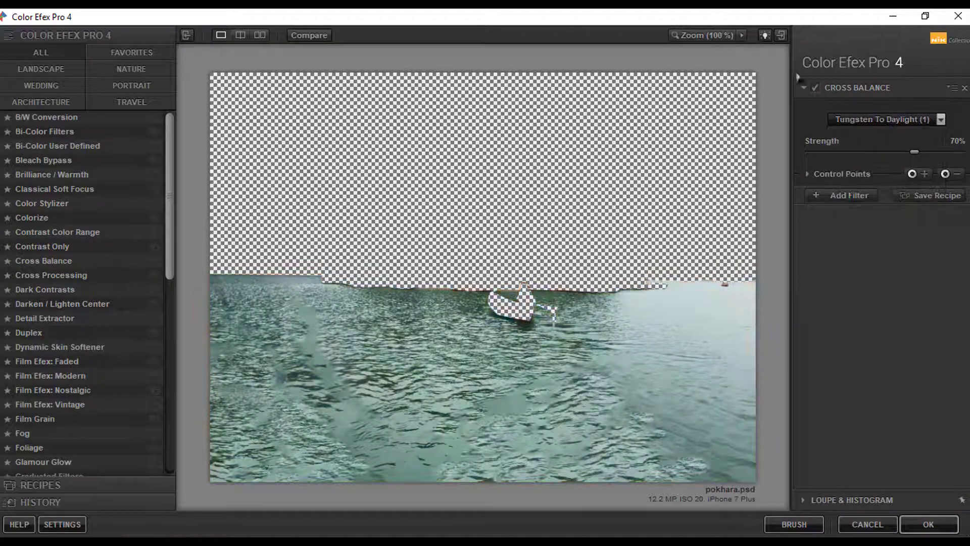
# Step: Add a second filter, trying Detail Extractor and Dynamic Skin Softener before choosing Film Efex: Modern
pyautogui.click(848, 195)
pyautogui.click(45, 289)
pyautogui.click(61, 303)
pyautogui.click(45, 318)
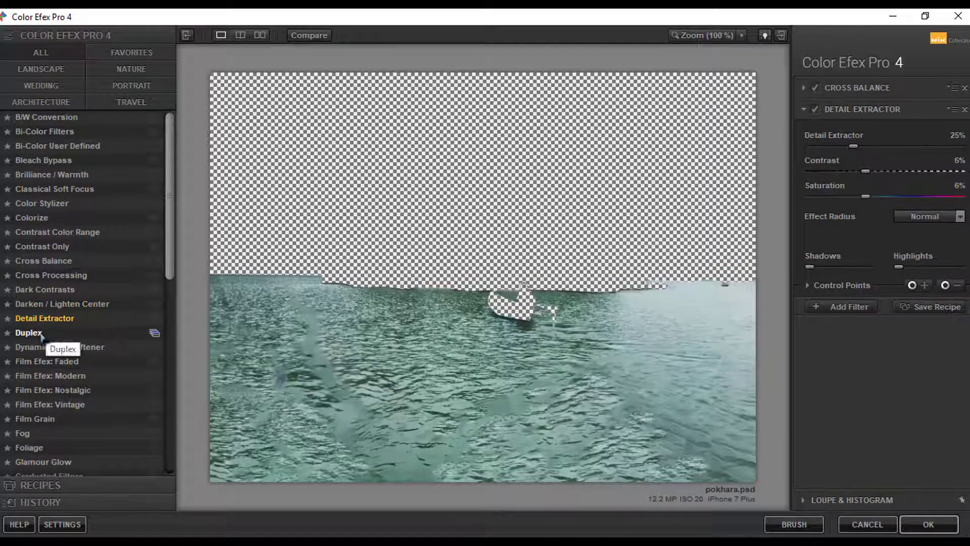
pyautogui.click(42, 334)
pyautogui.click(60, 347)
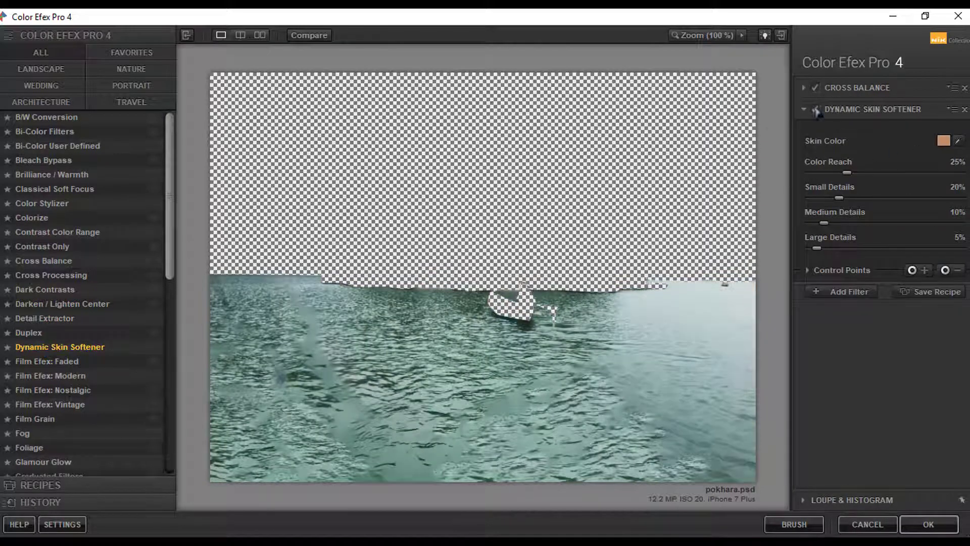
pyautogui.click(63, 376)
pyautogui.click(64, 374)
pyautogui.click(66, 353)
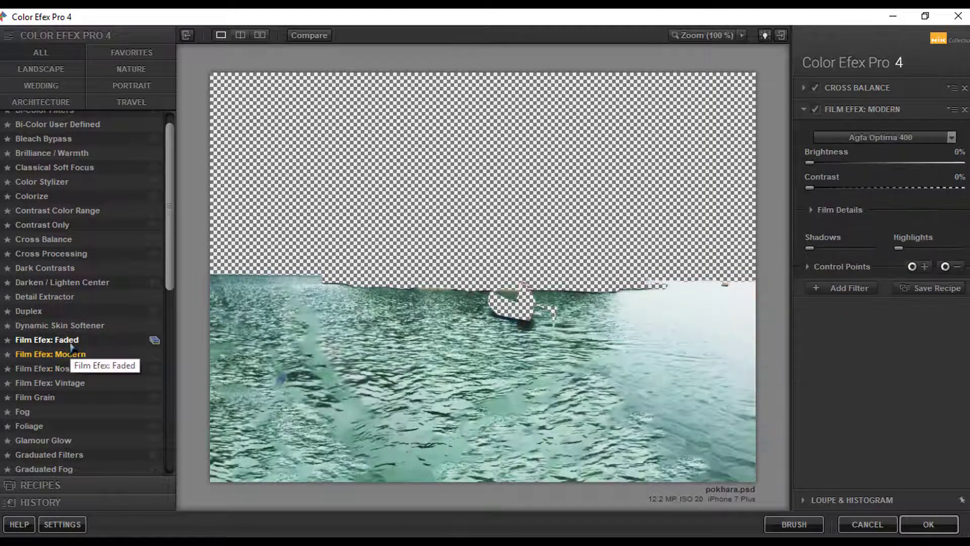
# Step: Set the Film Efex: Modern film type to Kodak Ektachrome 400X Pro and apply the filters to the water
pyautogui.click(872, 137)
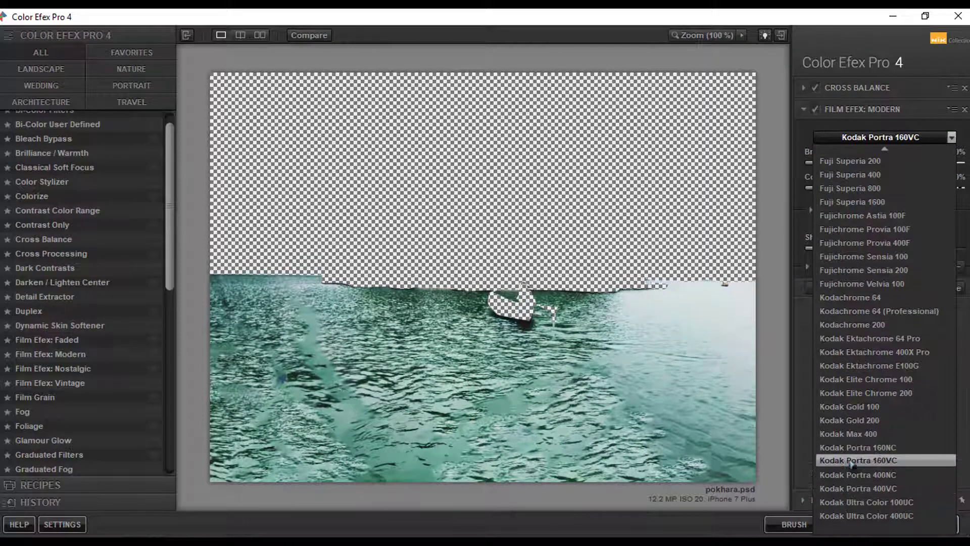
pyautogui.click(869, 351)
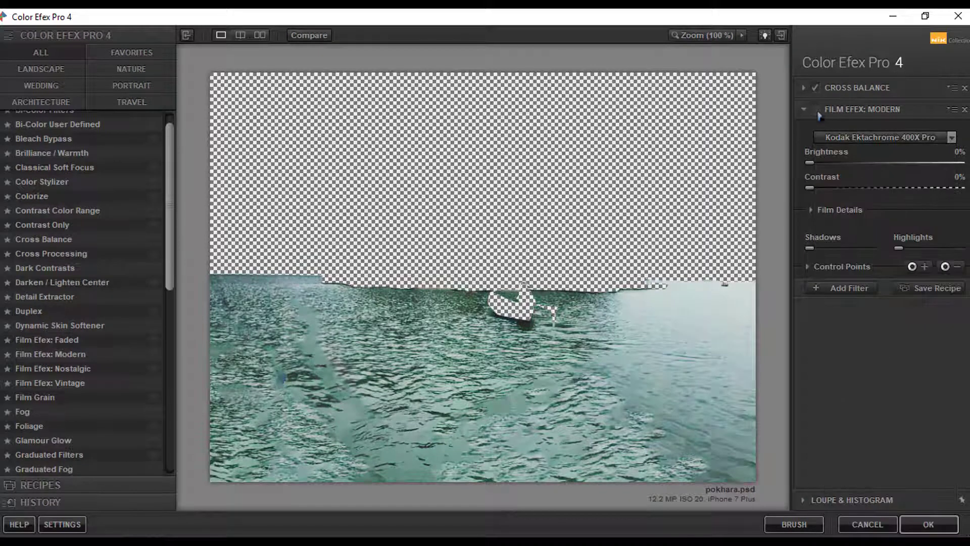
pyautogui.click(929, 524)
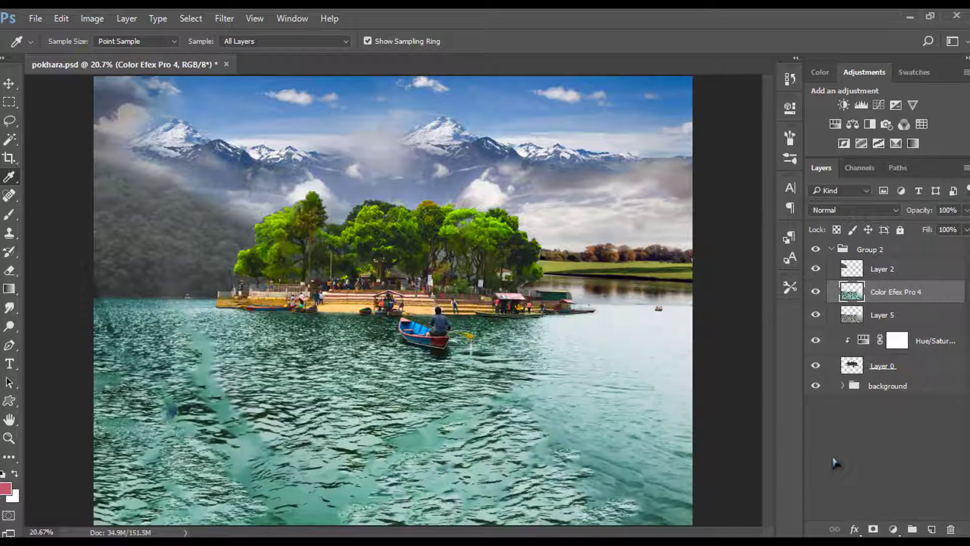
# Step: Try a Channel Mixer clipped to the filtered water with red-output Green +12 and Blue -163, compare it, and delete it
pyautogui.click(893, 529)
pyautogui.click(872, 422)
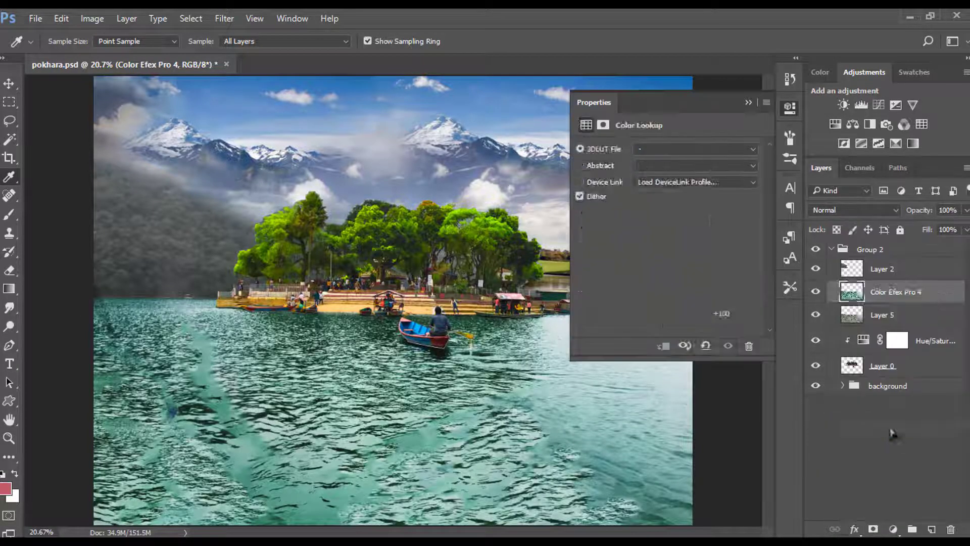
pyautogui.moveTo(667, 247)
pyautogui.mouseDown()
pyautogui.moveTo(658, 249)
pyautogui.moveTo(671, 247)
pyautogui.mouseUp()
pyautogui.moveTo(709, 220); pyautogui.dragTo(703, 220)
pyautogui.click(665, 346)
pyautogui.moveTo(667, 274); pyautogui.dragTo(593, 274)
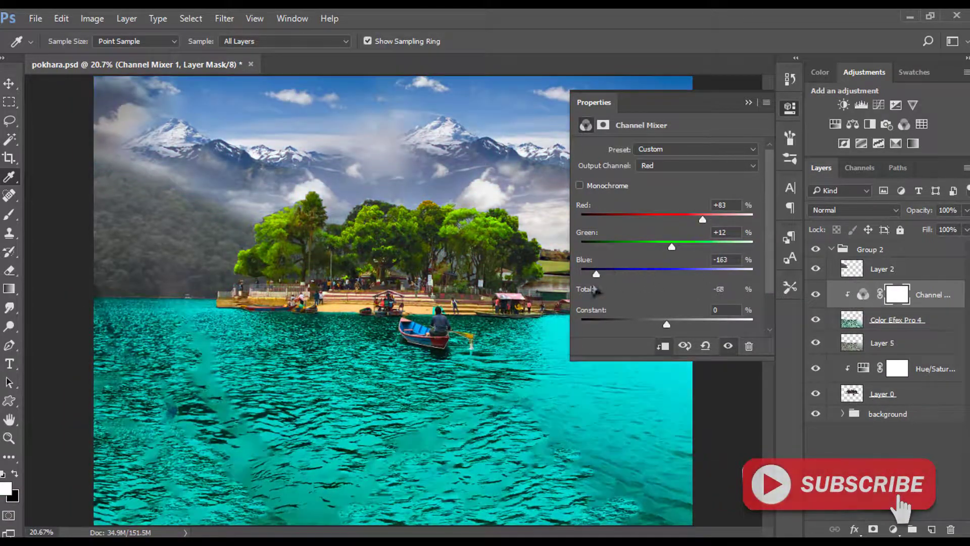
pyautogui.moveTo(703, 221); pyautogui.dragTo(628, 256)
pyautogui.click(749, 103)
pyautogui.click(820, 299)
pyautogui.click(819, 299)
pyautogui.click(819, 299)
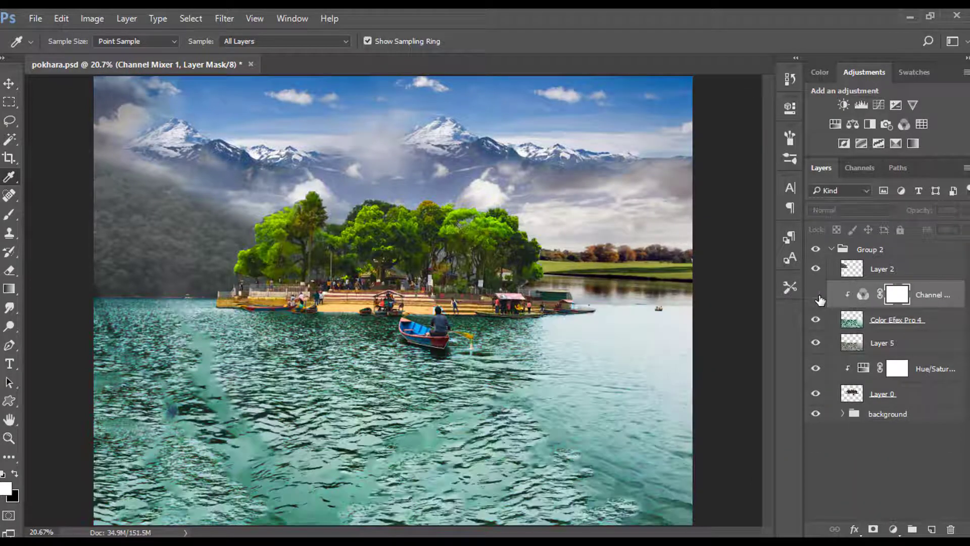
pyautogui.press('Delete')
# Step: Lower the Color Efex Pro 4 layer's opacity to 33% and compare the water with its layers hidden and shown
pyautogui.moveTo(933, 215)
pyautogui.mouseDown()
pyautogui.moveTo(924, 221)
pyautogui.moveTo(949, 211)
pyautogui.moveTo(927, 215)
pyautogui.mouseUp()
pyautogui.click(815, 315)
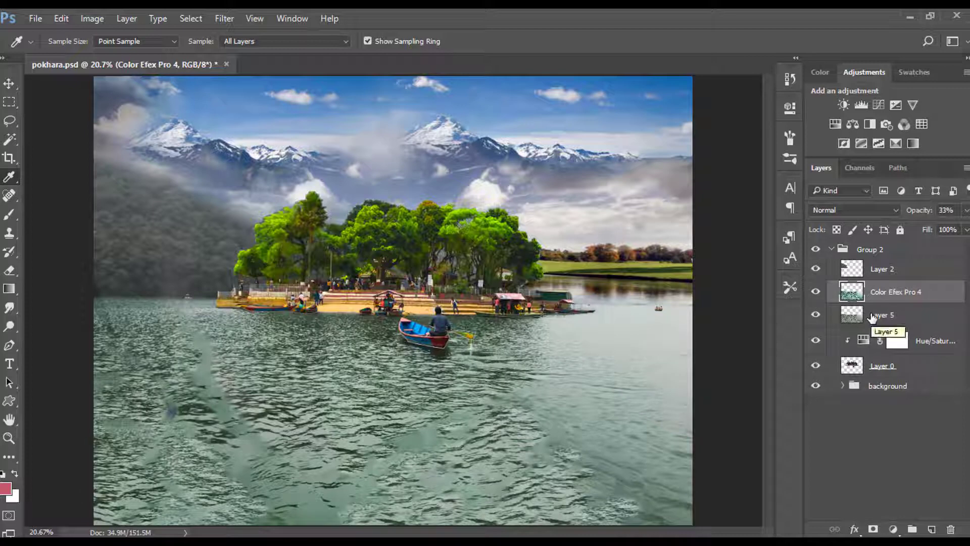
pyautogui.click(816, 315)
pyautogui.click(816, 316)
pyautogui.click(815, 291)
pyautogui.click(814, 291)
# Step: Add a Color Lookup adjustment above Layer 2 and clip it to that layer
pyautogui.click(882, 269)
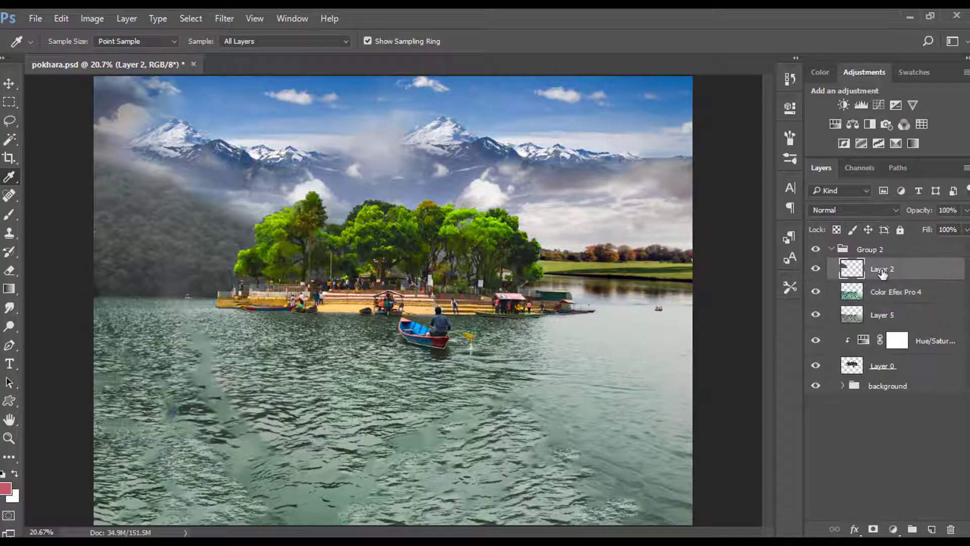
pyautogui.click(893, 529)
pyautogui.click(874, 431)
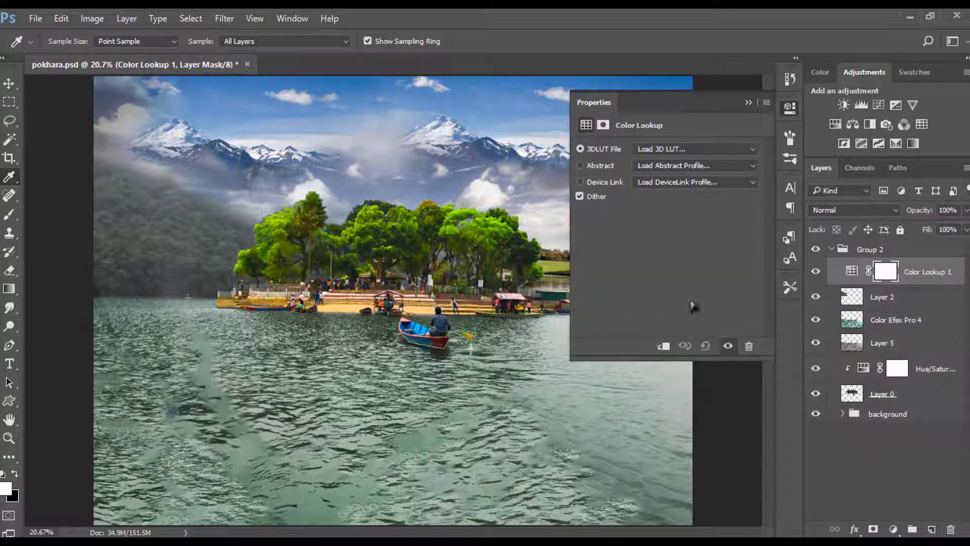
pyautogui.click(667, 347)
# Step: Preview 3D LUTs on the Layer 2 hills, including Crisp_Warm.look, filmstock_50.3dl and the Fuji REALA and Kodak 5218 looks
pyautogui.click(694, 150)
pyautogui.click(682, 217)
pyautogui.press('Down')
pyautogui.press('Down')
pyautogui.press('Down')
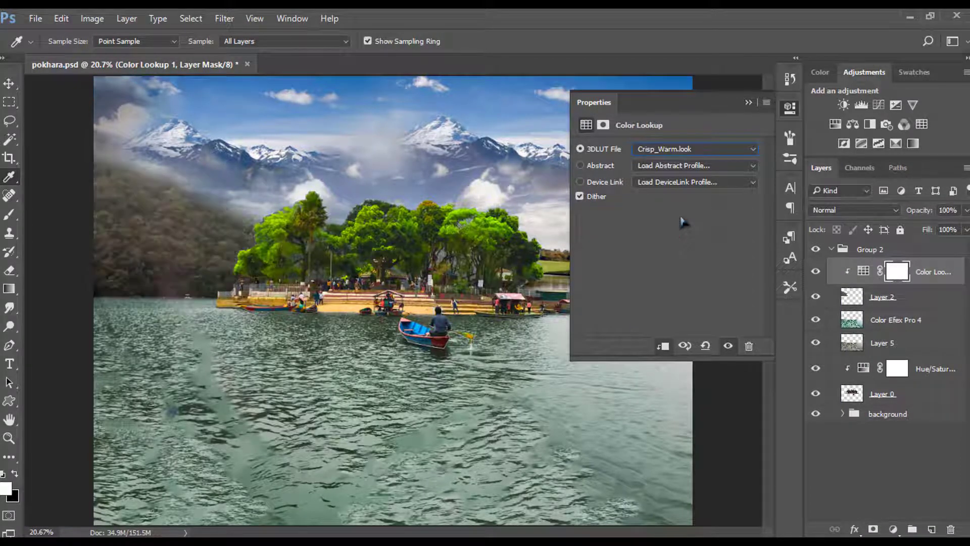
pyautogui.press('Down')
pyautogui.press('Down')
pyautogui.press('Down')
pyautogui.press('Down')
pyautogui.press('Down')
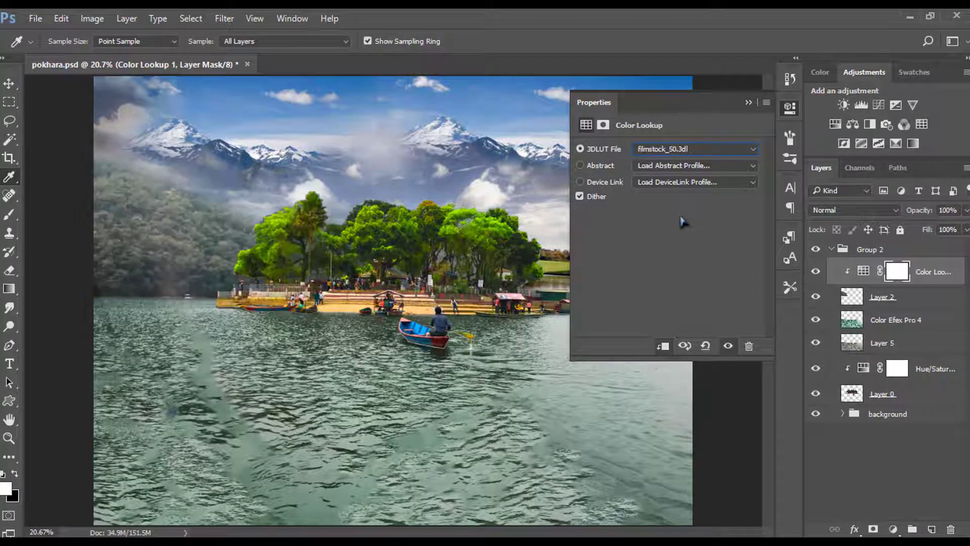
pyautogui.press('Down')
pyautogui.press('Down')
pyautogui.press('Down')
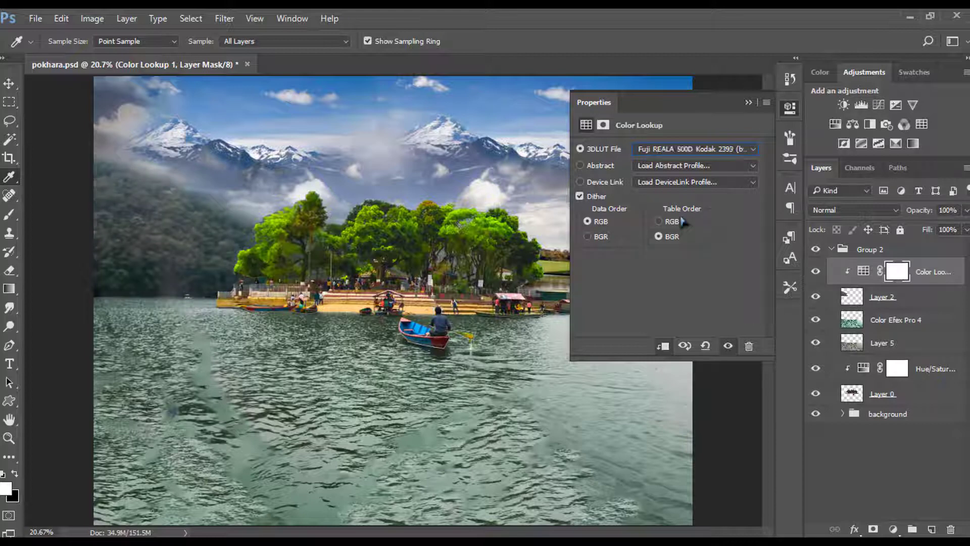
pyautogui.press('Down')
pyautogui.press('Down')
pyautogui.press('Down')
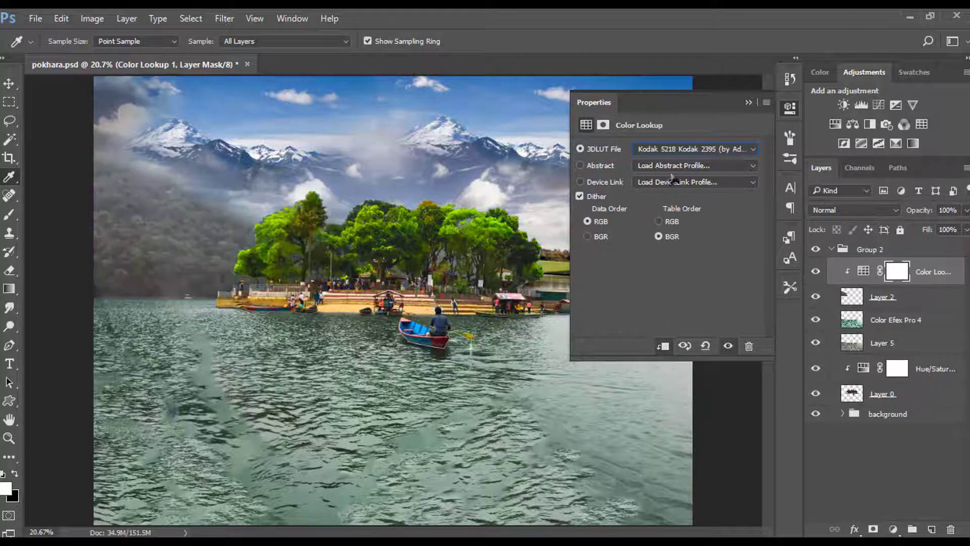
# Step: Choose a cooler, bluish-green 3D LUT for the Layer 2 hills and close the adjustment's properties
pyautogui.click(680, 149)
pyautogui.click(680, 423)
pyautogui.click(748, 102)
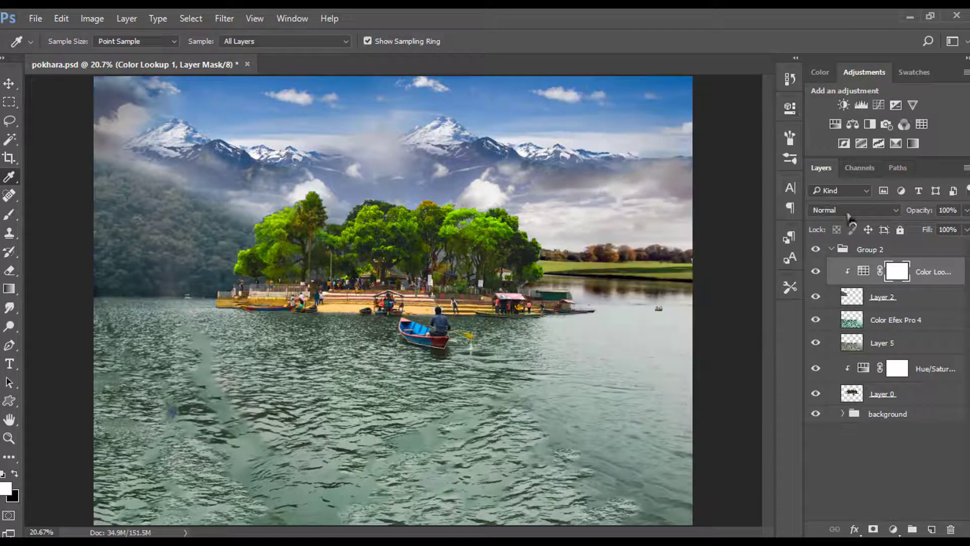
# Step: Add a clipped Hue/Saturation adjustment directly above Layer 2 with the Cyans saturation at +39, and close its properties
pyautogui.click(874, 306)
pyautogui.click(893, 529)
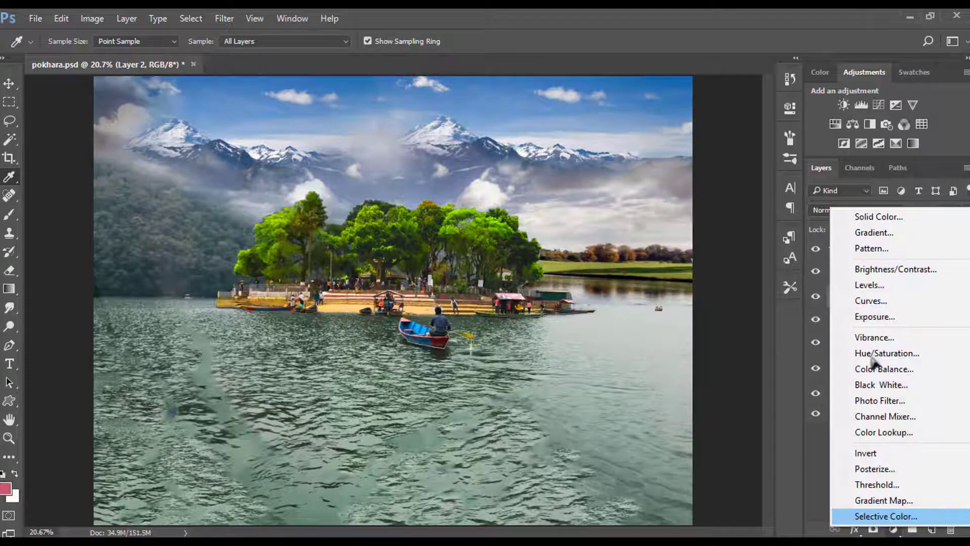
pyautogui.click(873, 353)
pyautogui.moveTo(171, 230)
pyautogui.mouseDown()
pyautogui.moveTo(238, 231)
pyautogui.moveTo(186, 232)
pyautogui.mouseUp()
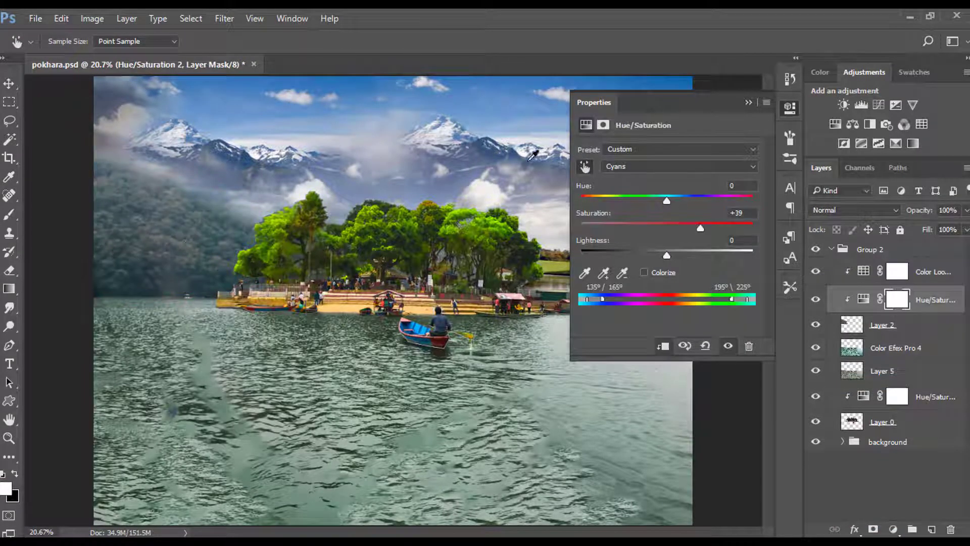
pyautogui.click(749, 103)
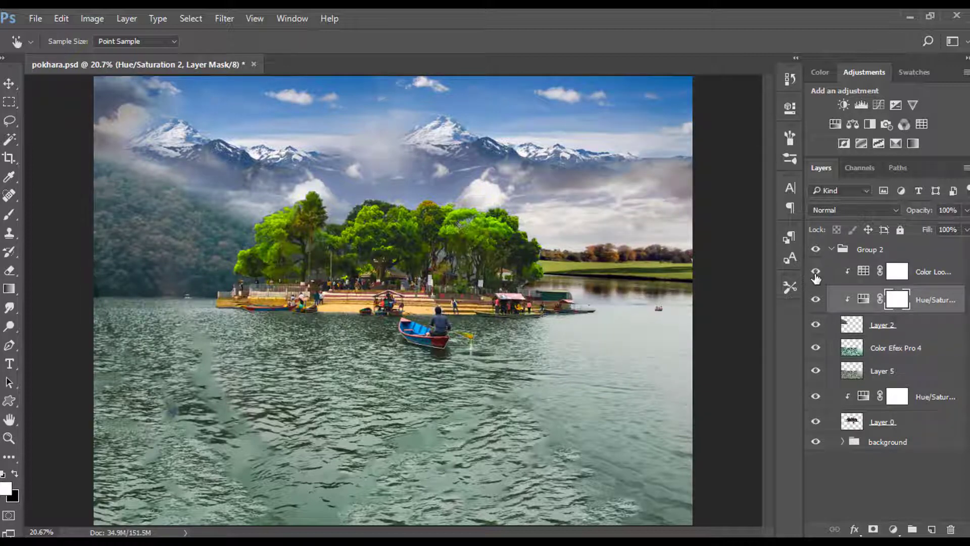
# Step: Compare the scene with the background group and Layer 5 hidden and shown, and save the document
pyautogui.click(871, 350)
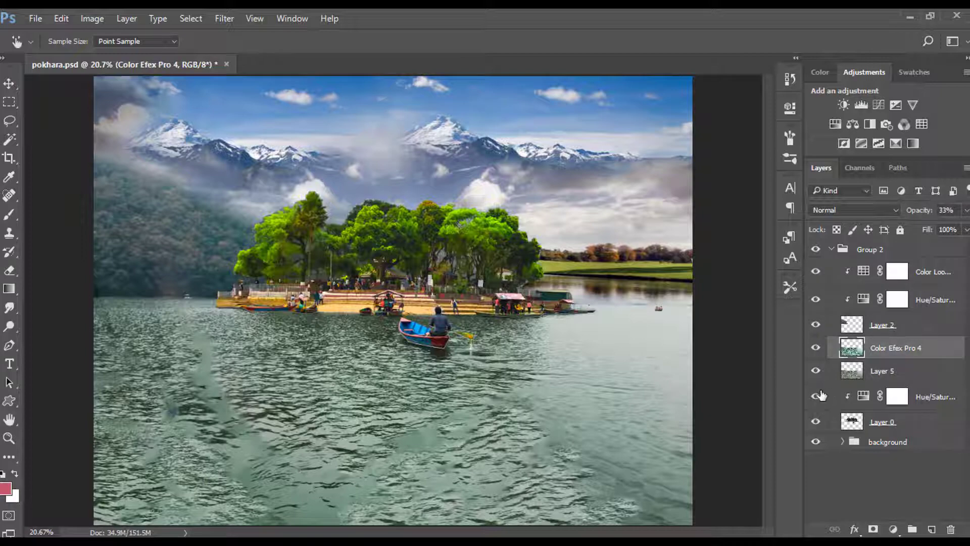
pyautogui.click(814, 444)
pyautogui.click(815, 444)
pyautogui.click(819, 374)
pyautogui.click(818, 374)
pyautogui.click(818, 373)
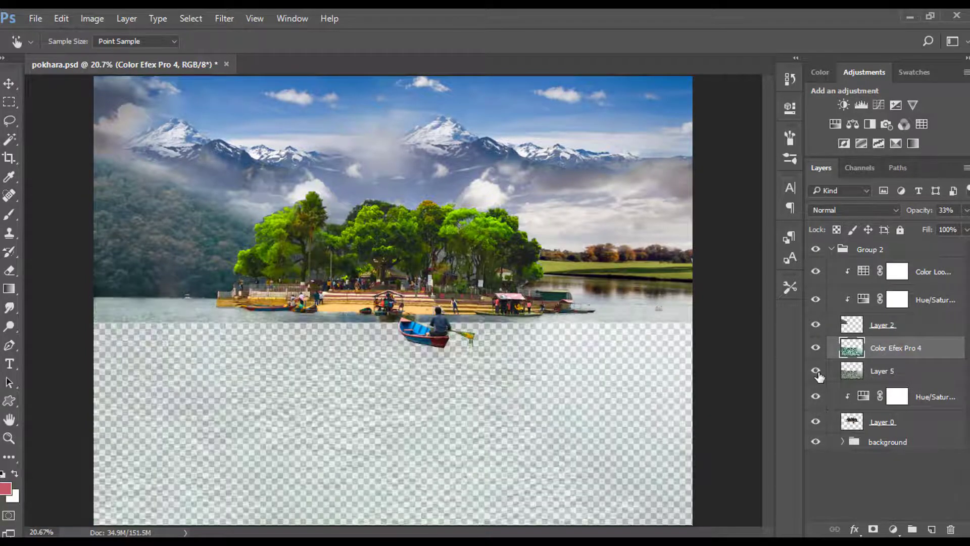
pyautogui.click(816, 372)
pyautogui.hotkey('ctrl', 's')
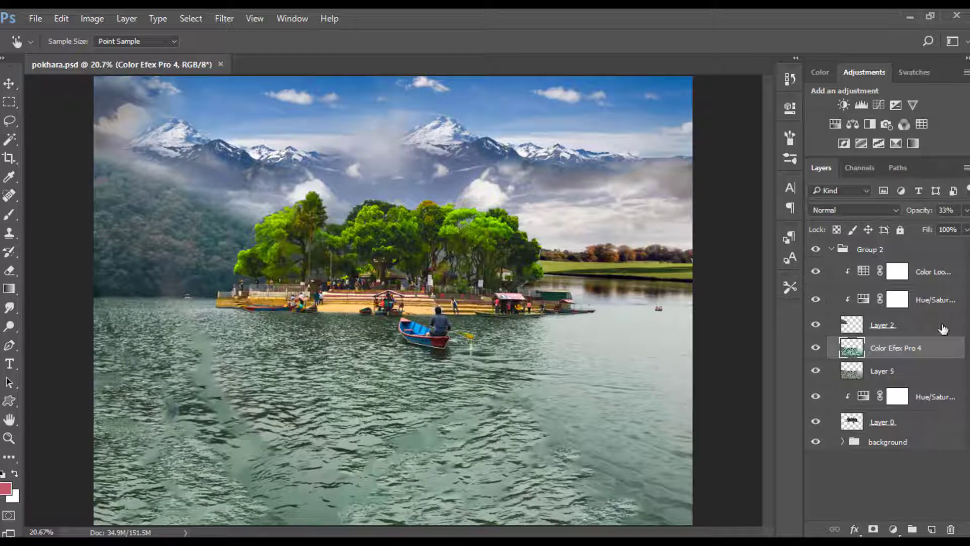
# Step: Set the Yellows saturation to +53 in the island's Hue/Saturation adjustment above Layer 0, and switch to another colour range
pyautogui.click(892, 325)
pyautogui.click(832, 252)
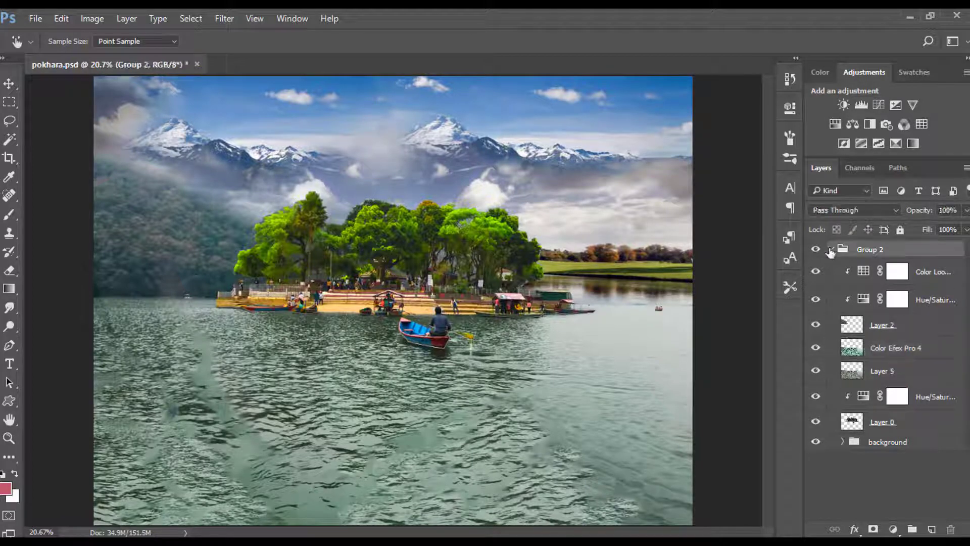
pyautogui.click(891, 429)
pyautogui.doubleClick(863, 397)
pyautogui.click(585, 166)
pyautogui.moveTo(420, 309); pyautogui.dragTo(409, 312)
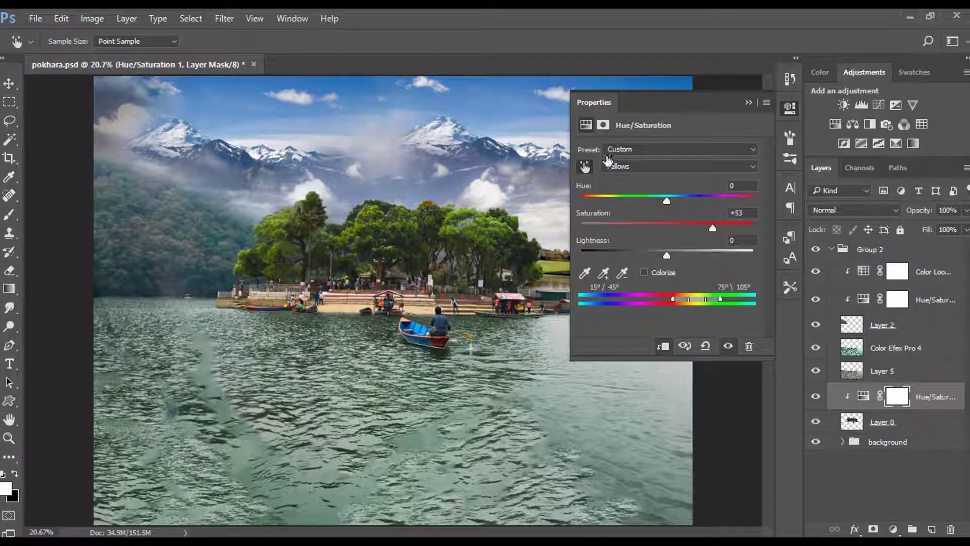
pyautogui.click(636, 167)
pyautogui.click(626, 177)
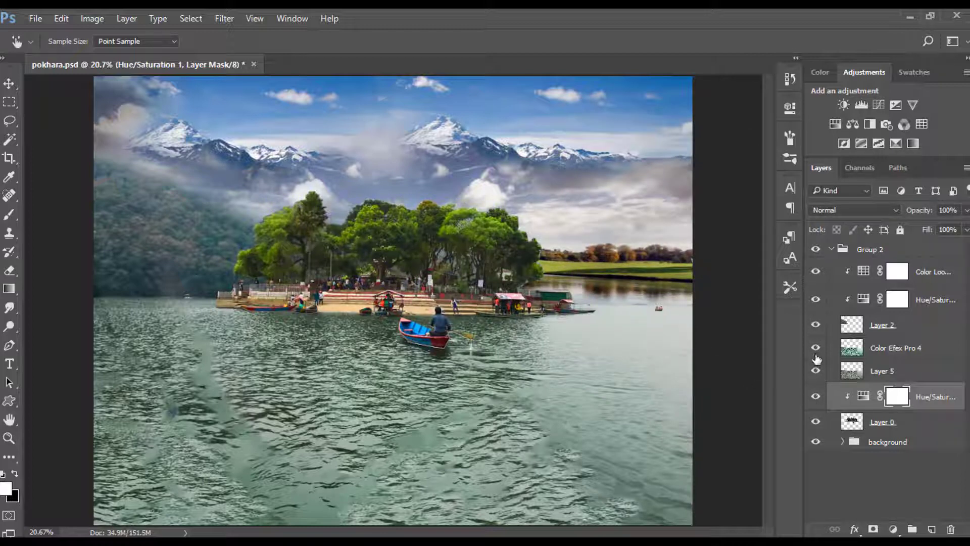
# Step: Compare the scene with Layer 0 hidden and shown, and examine the rowing boat's cut-out edges up close
pyautogui.click(816, 422)
pyautogui.click(816, 423)
pyautogui.click(816, 424)
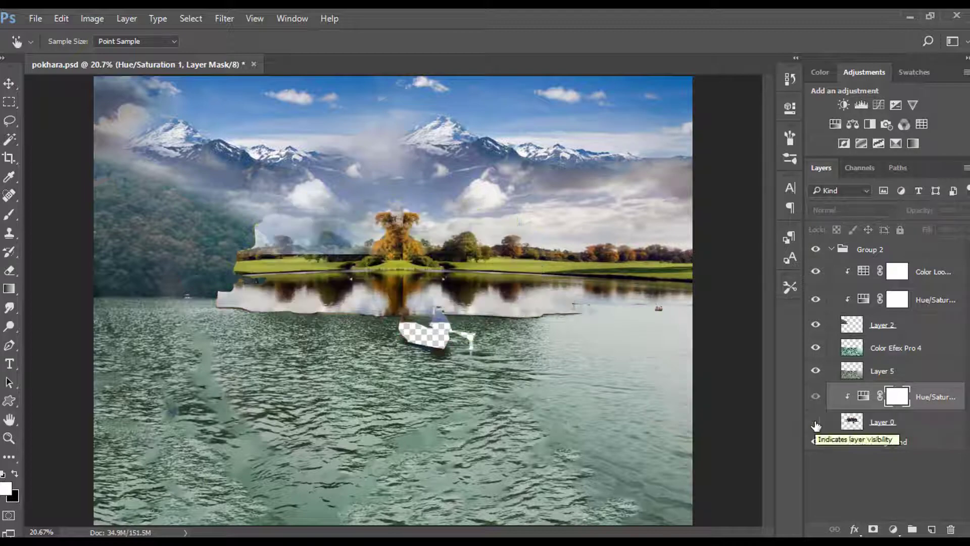
pyautogui.click(816, 424)
pyautogui.click(816, 423)
pyautogui.click(816, 423)
pyautogui.click(816, 423)
pyautogui.click(816, 424)
pyautogui.keyDown('ctrl'); pyautogui.click(435, 343); pyautogui.keyUp('ctrl')
pyautogui.keyDown('ctrl'); pyautogui.click(436, 343); pyautogui.keyUp('ctrl')
pyautogui.keyDown('ctrl'); pyautogui.click(435, 343); pyautogui.keyUp('ctrl')
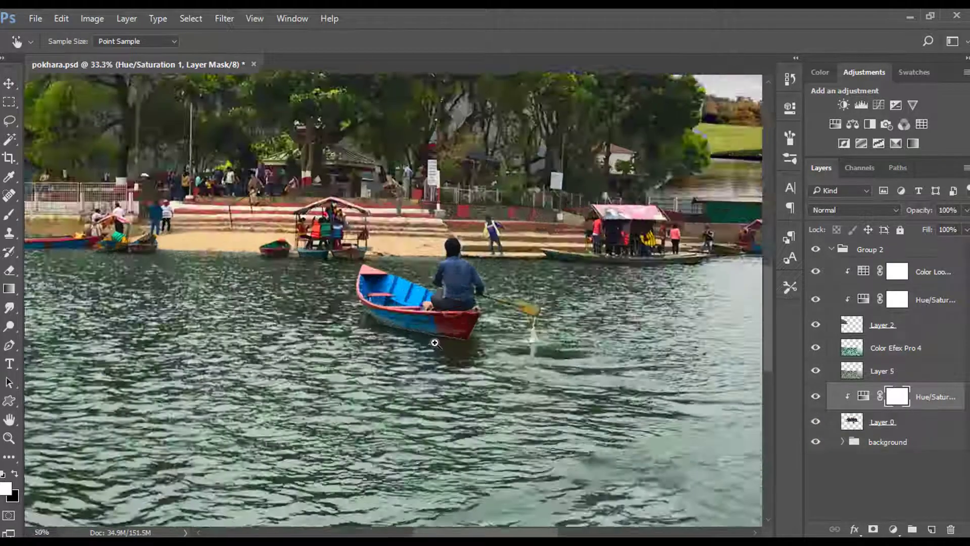
pyautogui.keyDown('ctrl'); pyautogui.click(435, 342); pyautogui.keyUp('ctrl')
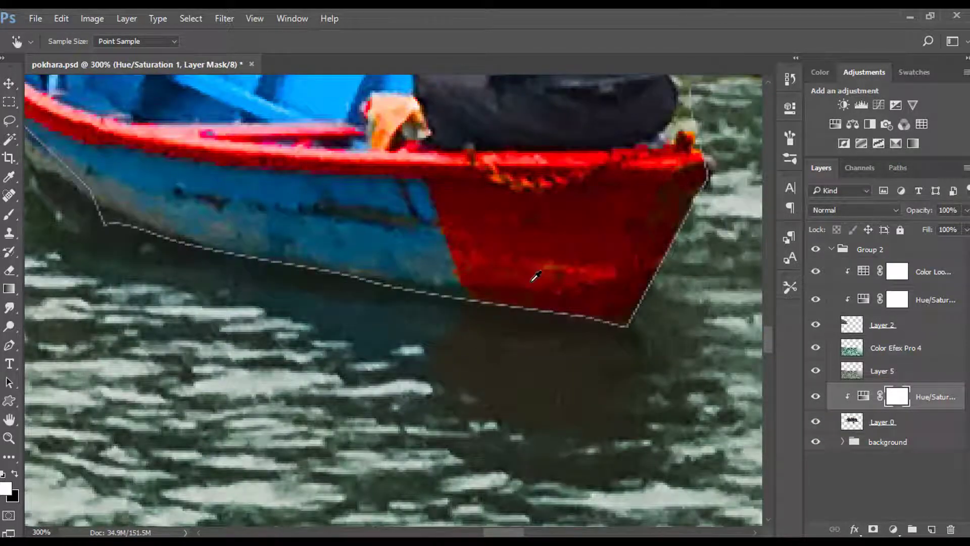
pyautogui.scroll(-8, 536, 276)
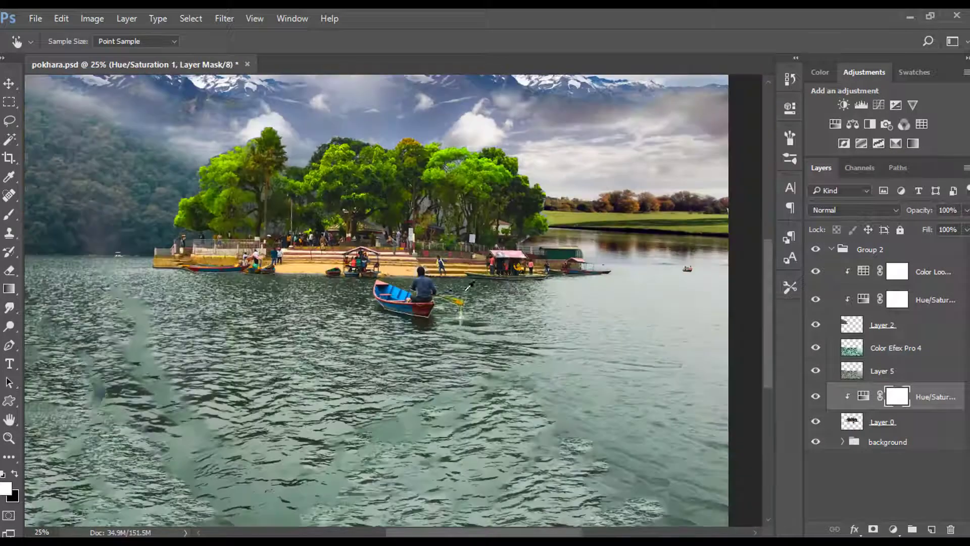
pyautogui.moveTo(425, 307); pyautogui.dragTo(435, 286)
# Step: Outline the rowing boat and its rower on Layer 0 with a freehand Lasso selection
pyautogui.click(882, 422)
pyautogui.press('l')
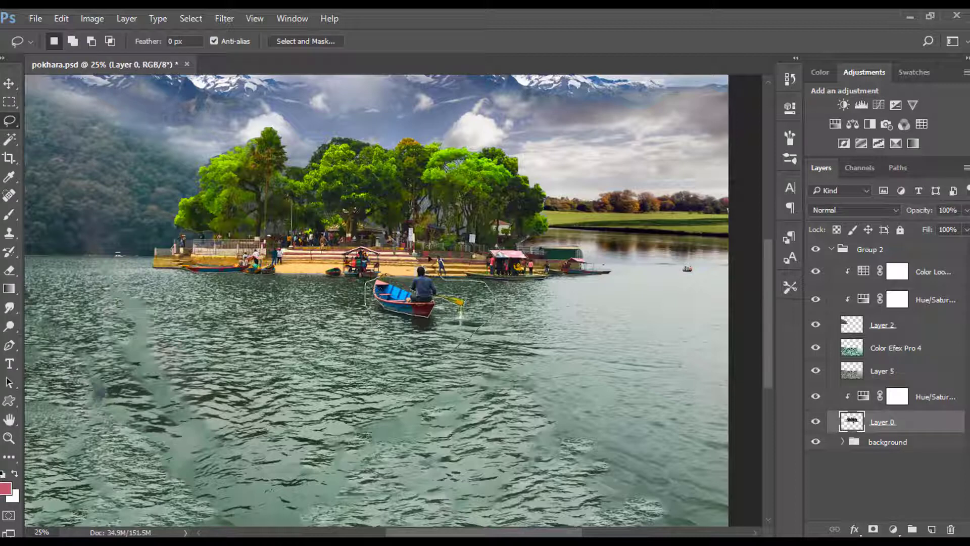
pyautogui.moveTo(430, 260); pyautogui.dragTo(386, 276)
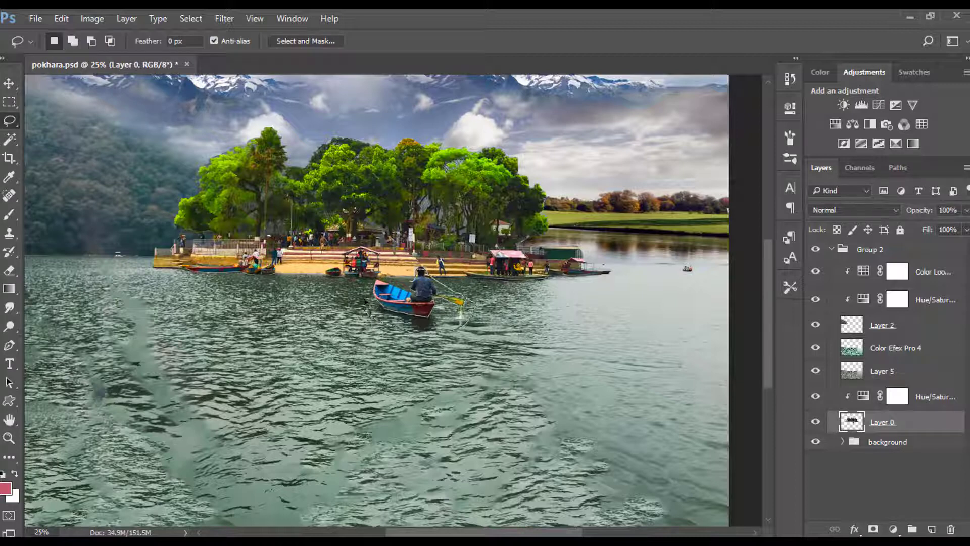
# Step: Set the Cyans saturation to about +26 in the Hue/Saturation adjustment above Layer 0, clear the selection and close the properties
pyautogui.click(897, 397)
pyautogui.doubleClick(863, 396)
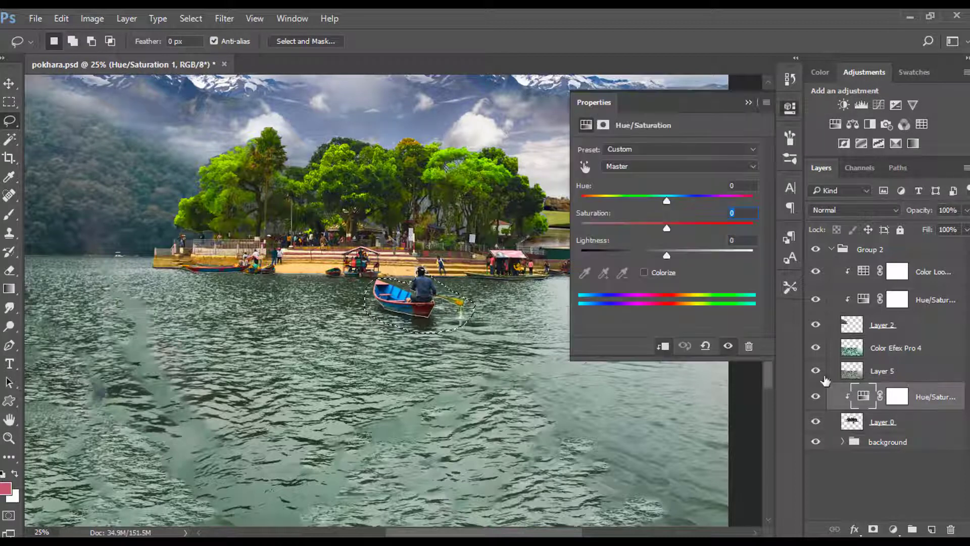
pyautogui.click(585, 167)
pyautogui.moveTo(388, 296); pyautogui.dragTo(423, 306)
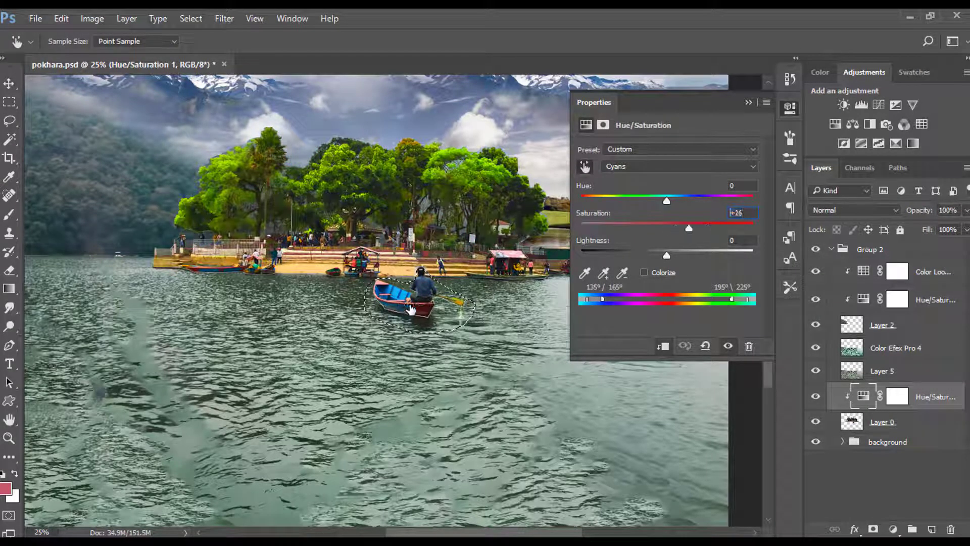
pyautogui.hotkey('ctrl', 'd')
pyautogui.click(749, 104)
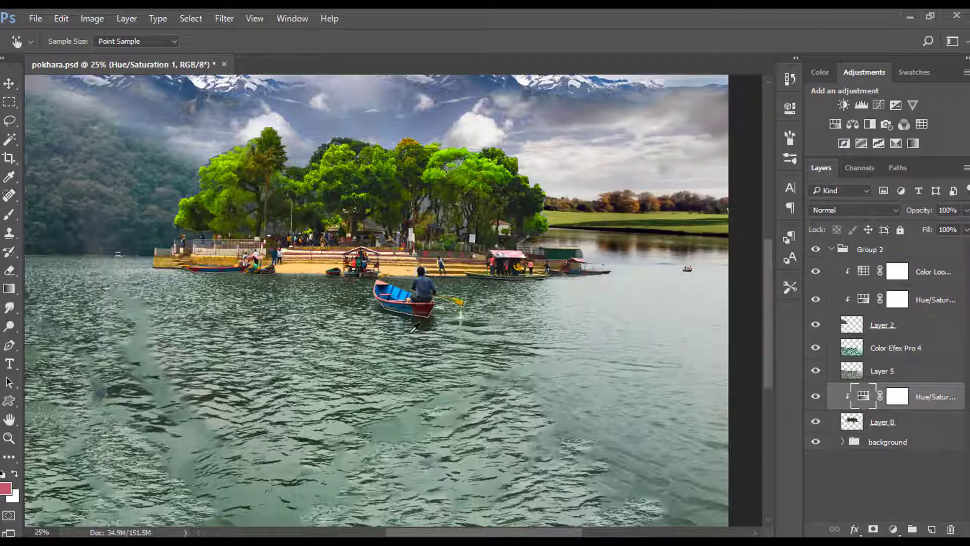
pyautogui.scroll(-1, 359, 301)
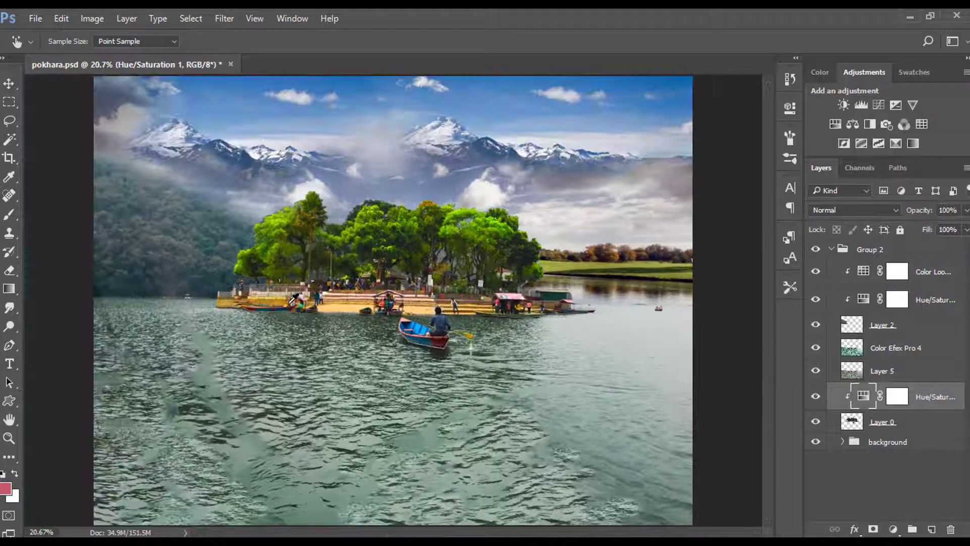
# Step: Add a Hue/Saturation adjustment above the background group with the Blues saturation at -56 and lightness at -29, and close its properties
pyautogui.click(901, 443)
pyautogui.click(893, 529)
pyautogui.click(888, 351)
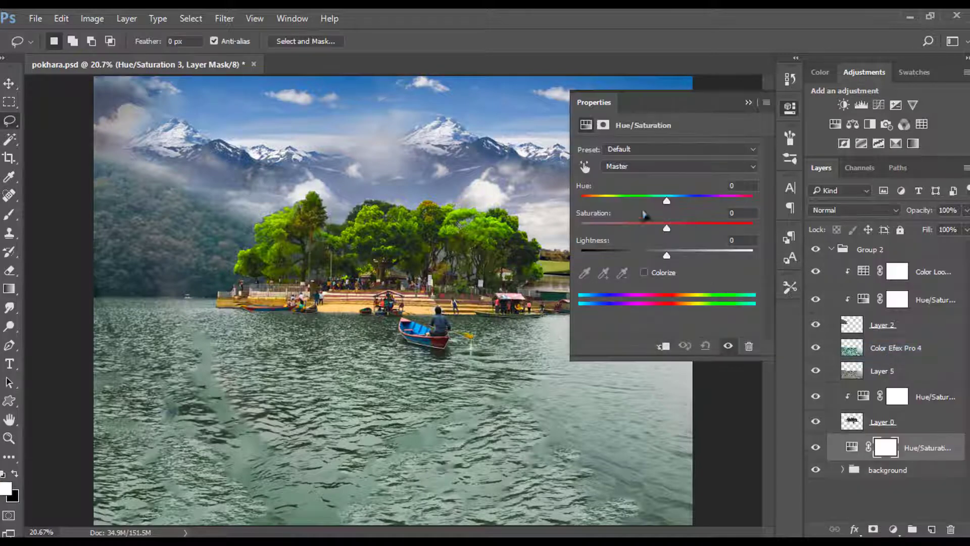
pyautogui.moveTo(667, 228)
pyautogui.mouseDown()
pyautogui.moveTo(702, 227)
pyautogui.moveTo(660, 230)
pyautogui.mouseUp()
pyautogui.click(585, 167)
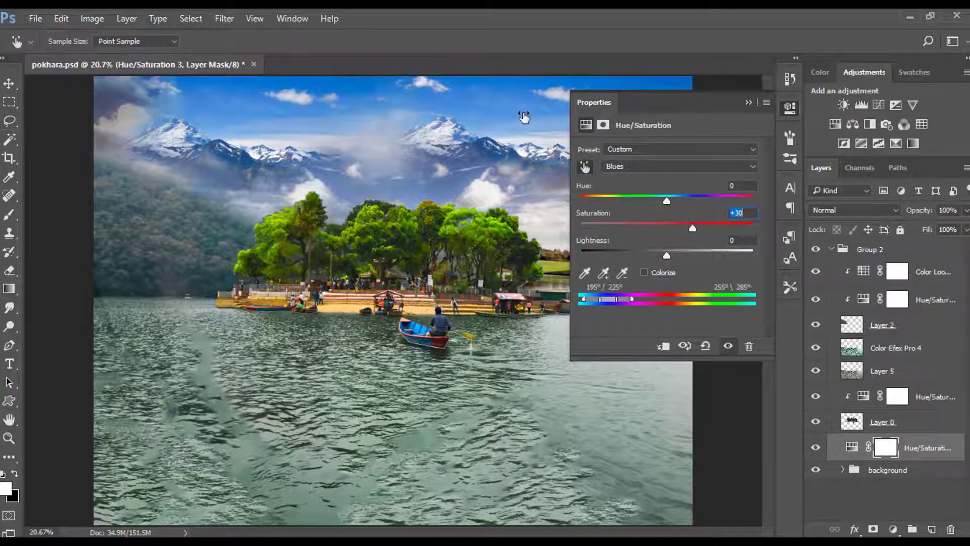
pyautogui.moveTo(520, 113); pyautogui.dragTo(438, 134)
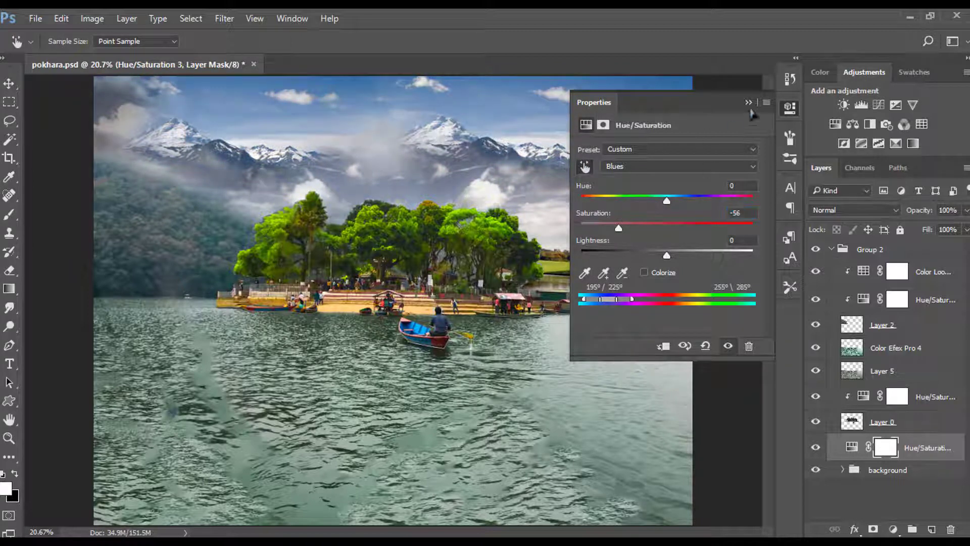
pyautogui.moveTo(661, 257); pyautogui.dragTo(637, 259)
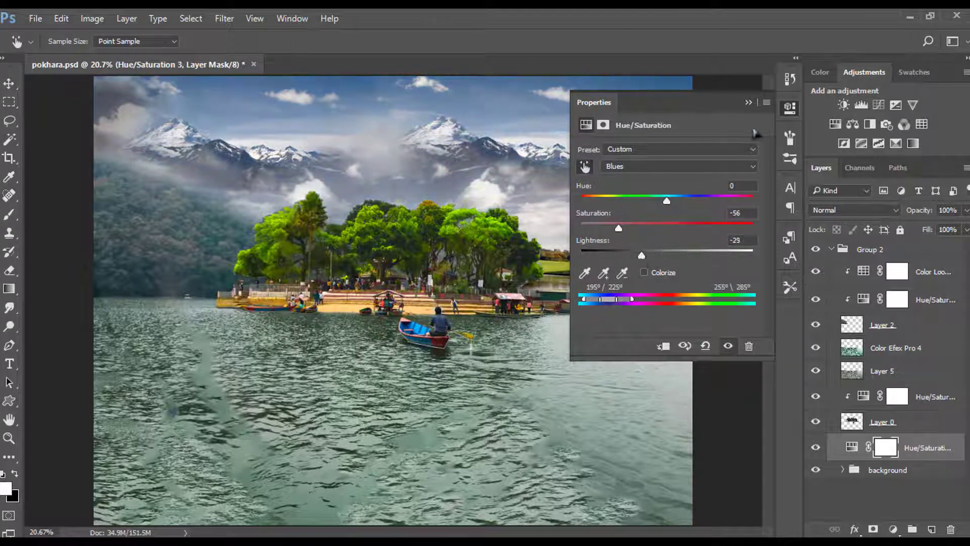
pyautogui.click(748, 102)
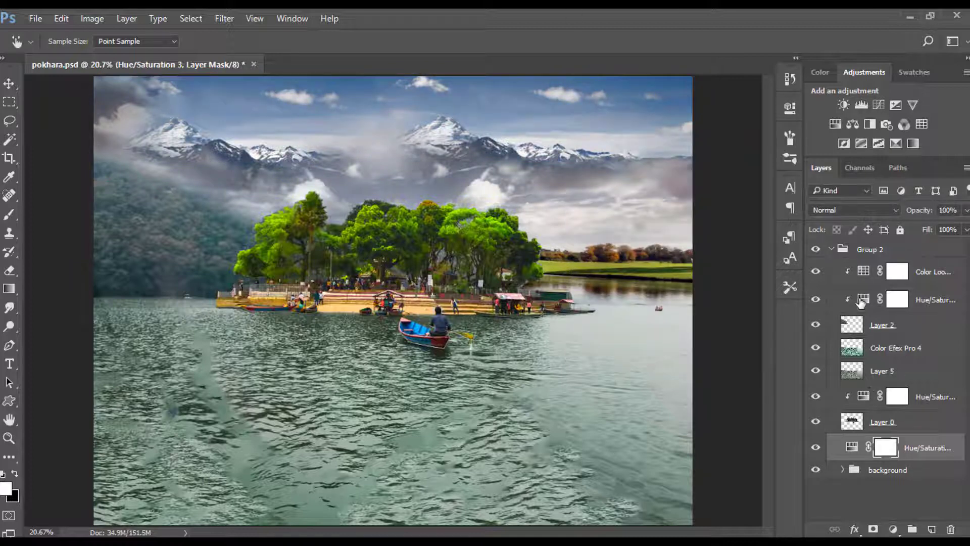
# Step: Soften the upper edge of the Layer 2 hills with the Eraser at 62% opacity, blending them into the mist
pyautogui.doubleClick(862, 302)
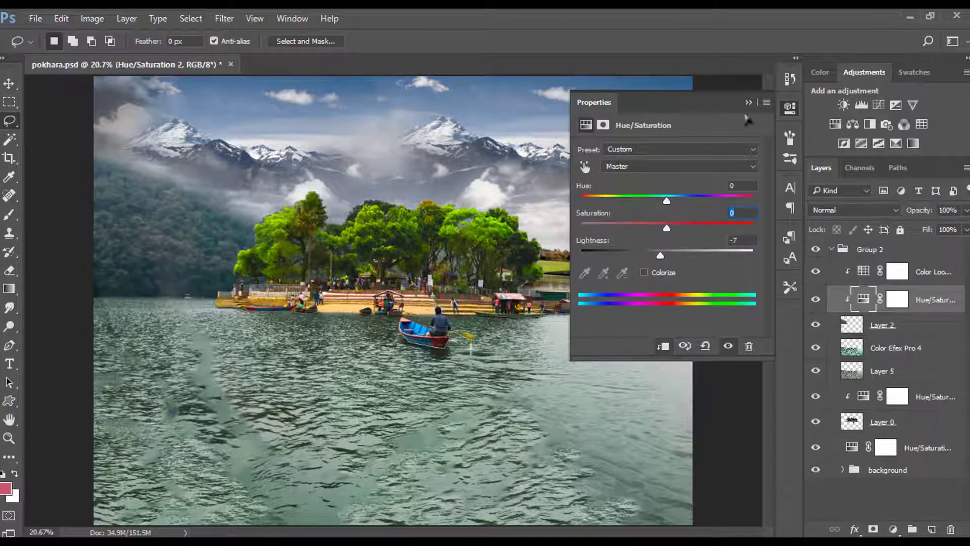
pyautogui.click(748, 102)
pyautogui.press('e')
pyautogui.click(895, 325)
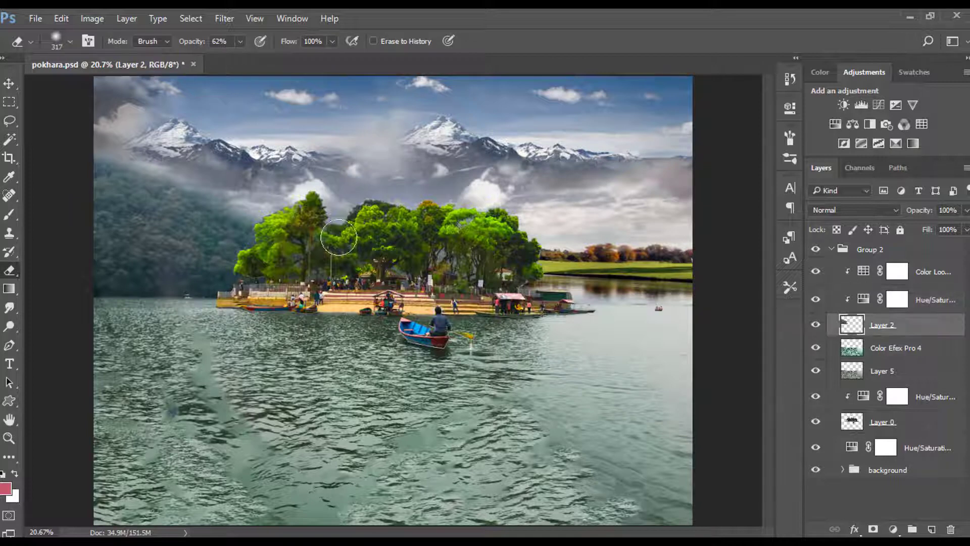
pyautogui.moveTo(338, 237)
pyautogui.mouseDown()
pyautogui.moveTo(206, 206)
pyautogui.moveTo(243, 208)
pyautogui.moveTo(100, 186)
pyautogui.moveTo(75, 167)
pyautogui.moveTo(133, 166)
pyautogui.moveTo(115, 179)
pyautogui.moveTo(274, 216)
pyautogui.moveTo(142, 112)
pyautogui.mouseUp()
pyautogui.moveTo(435, 128); pyautogui.dragTo(498, 155)
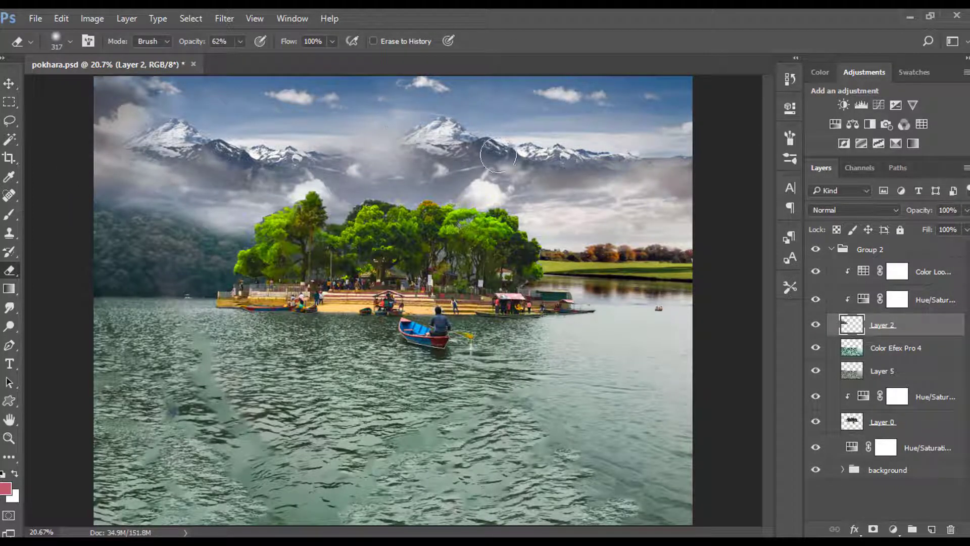
# Step: Set the Reds saturation to +20 and the Yellows to +52 in Layer 0's clipped Hue/Saturation adjustment, and save the document
pyautogui.click(893, 350)
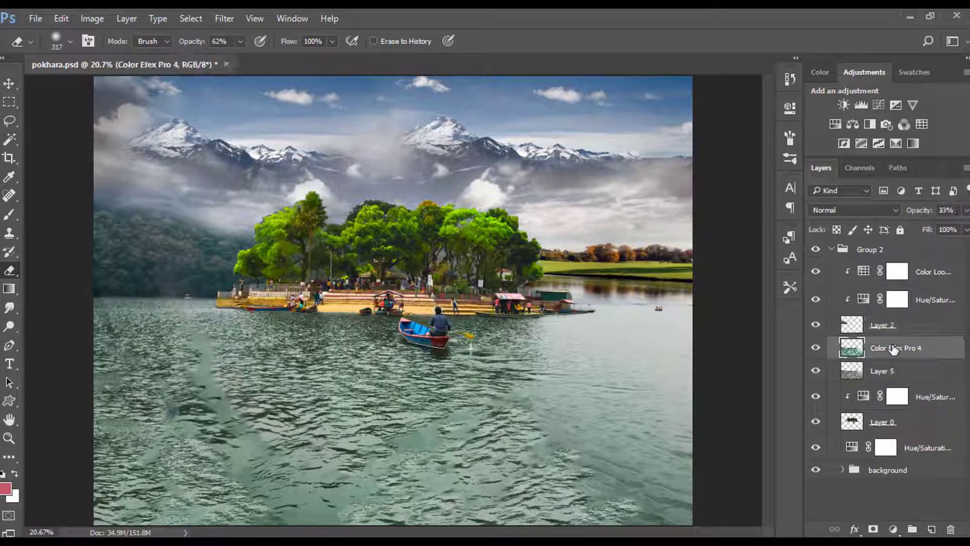
pyautogui.doubleClick(865, 397)
pyautogui.click(584, 166)
pyautogui.moveTo(328, 310); pyautogui.dragTo(350, 311)
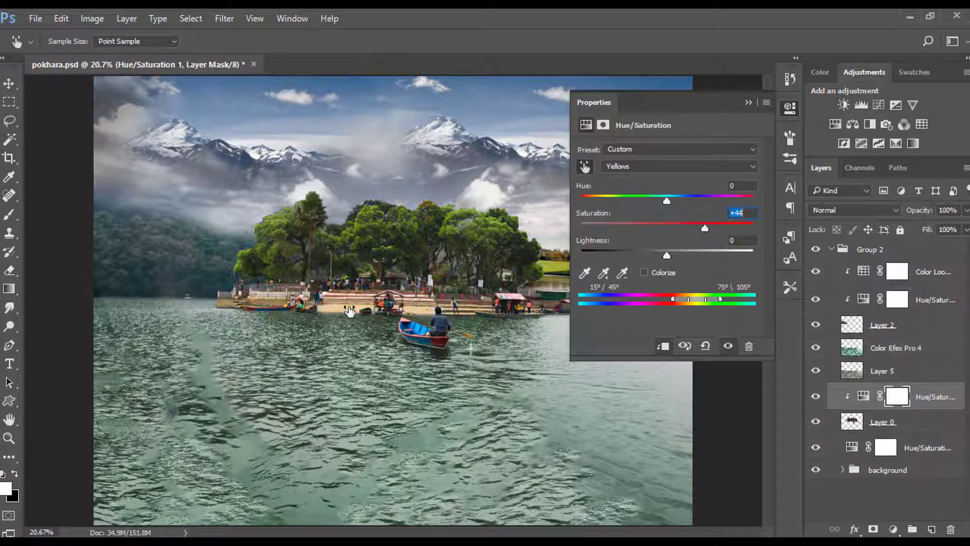
pyautogui.moveTo(447, 290); pyautogui.dragTo(449, 299)
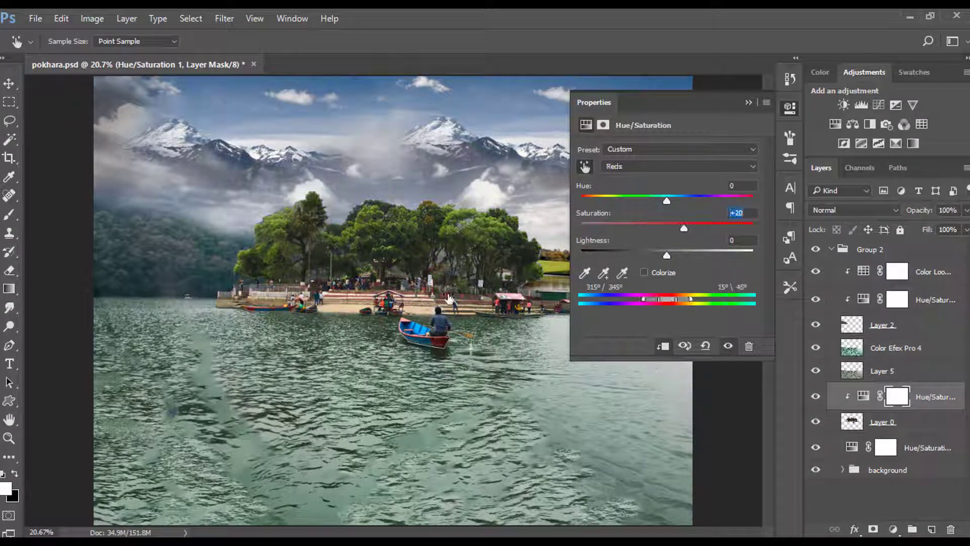
pyautogui.moveTo(400, 219); pyautogui.dragTo(403, 231)
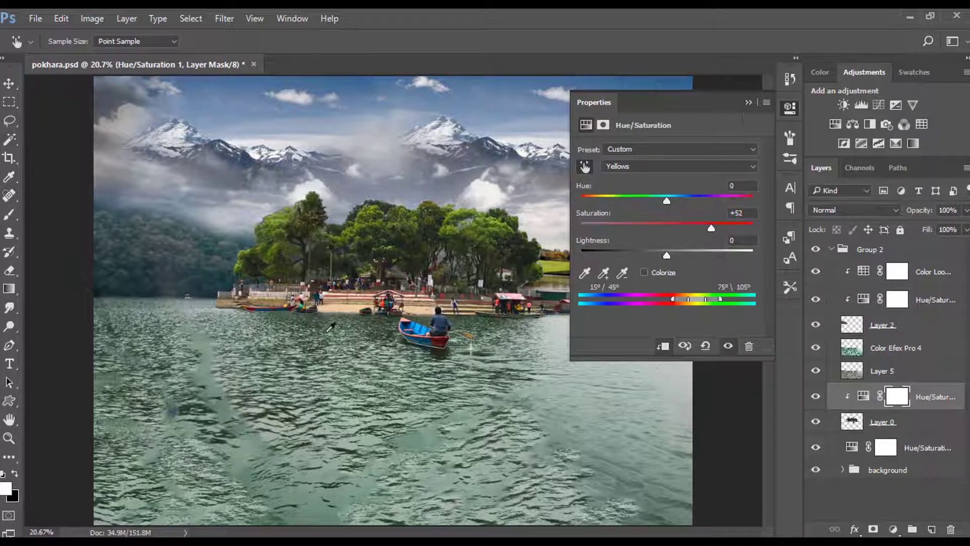
pyautogui.hotkey('ctrl', 's')
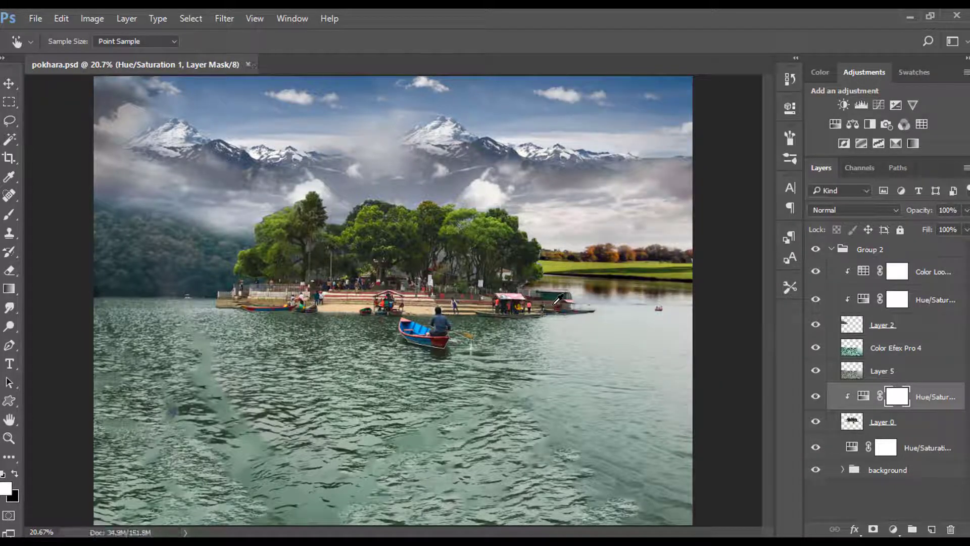
pyautogui.click(879, 426)
pyautogui.rightClick(880, 426)
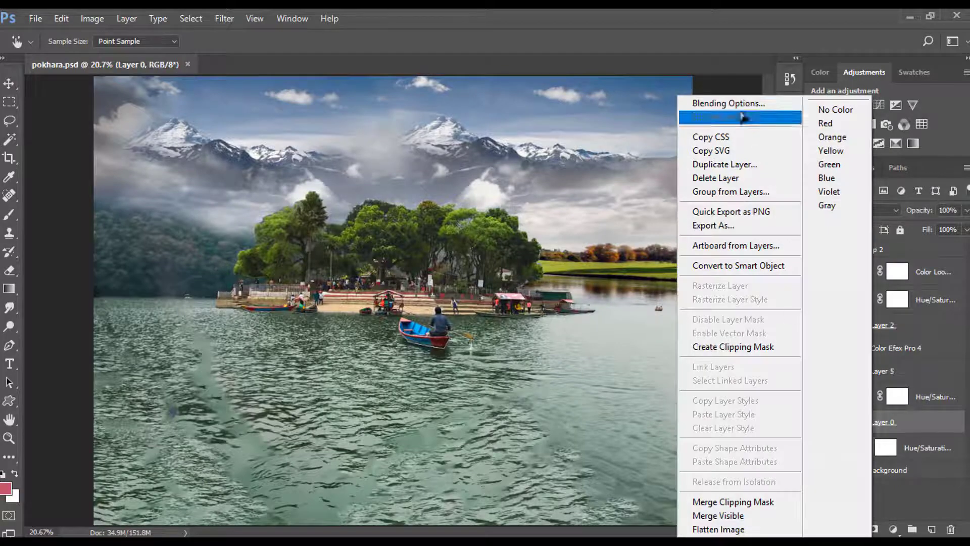
pyautogui.click(718, 104)
pyautogui.click(481, 348)
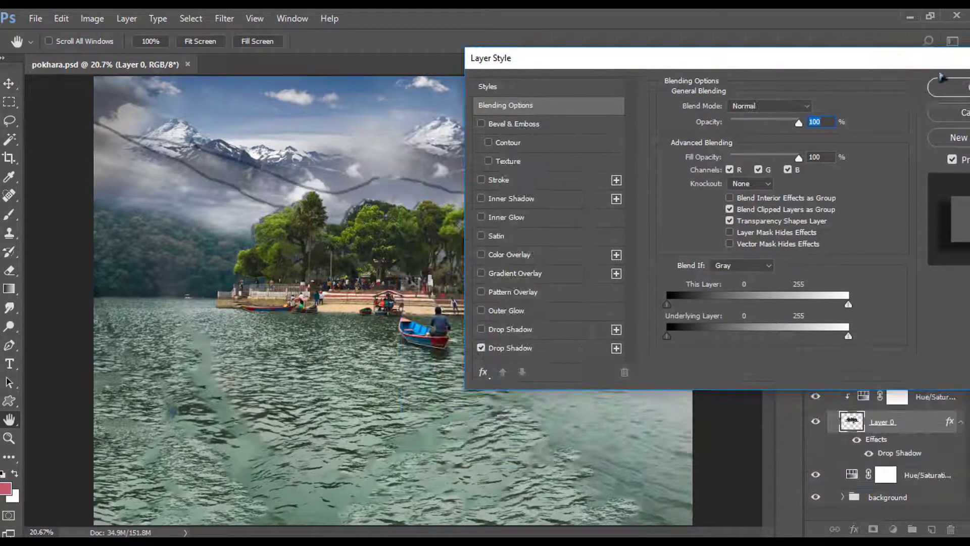
pyautogui.click(953, 112)
# Step: Create a new empty layer, place it directly below Layer 0, and switch to the Brush tool
pyautogui.click(932, 531)
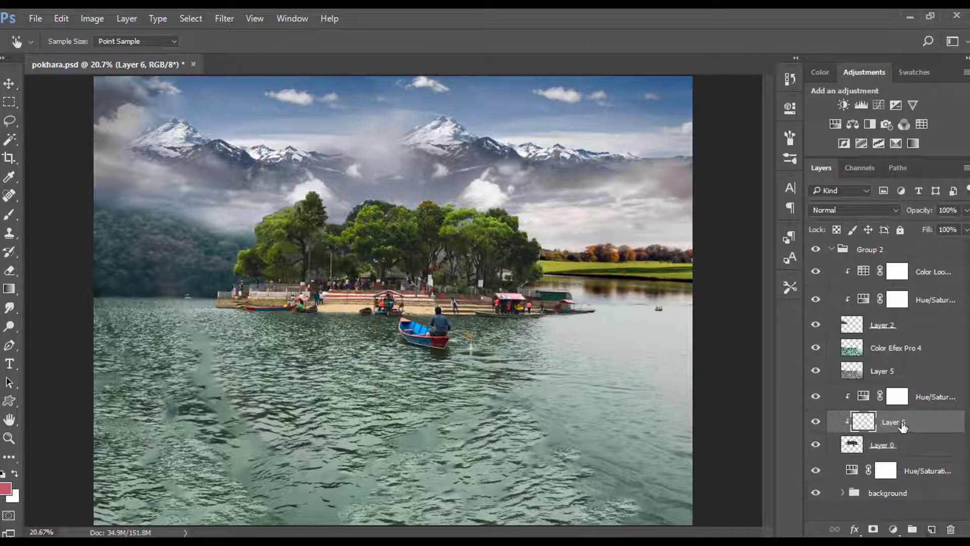
pyautogui.moveTo(904, 427); pyautogui.dragTo(907, 456)
pyautogui.press('b')
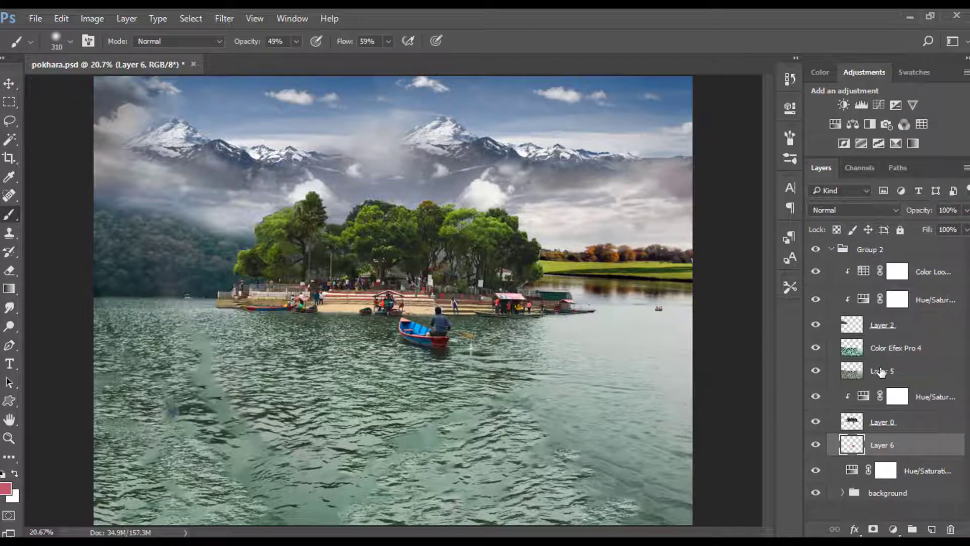
# Step: Paint soft black shading on Layer 5 beneath the boat and over the smudged water, using 49% opacity and 59% flow
pyautogui.click(881, 372)
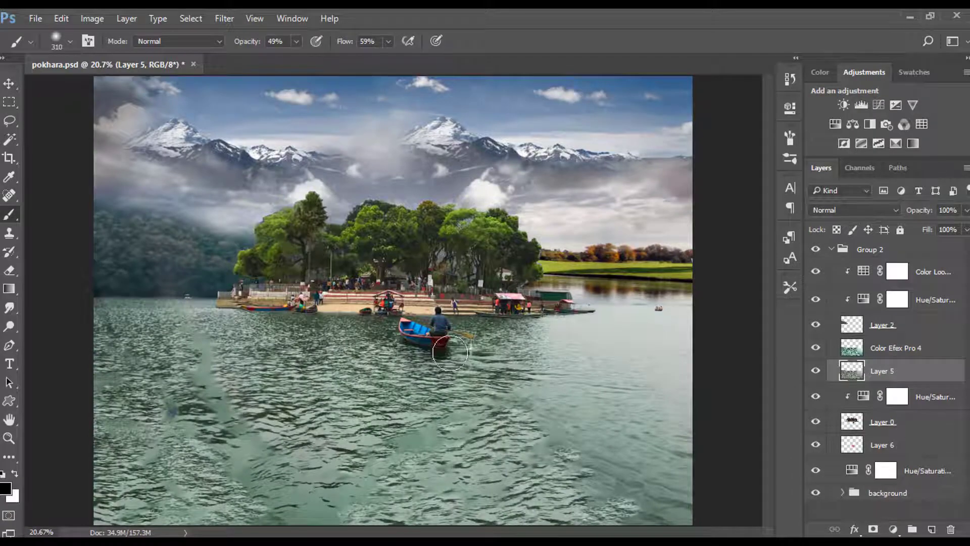
pyautogui.keyDown('ctrl'); pyautogui.click(432, 348); pyautogui.keyUp('ctrl')
pyautogui.moveTo(435, 345); pyautogui.dragTo(404, 344)
pyautogui.moveTo(358, 327)
pyautogui.mouseDown()
pyautogui.moveTo(473, 343)
pyautogui.moveTo(345, 334)
pyautogui.mouseUp()
pyautogui.moveTo(555, 355)
pyautogui.mouseDown()
pyautogui.moveTo(545, 357)
pyautogui.moveTo(612, 385)
pyautogui.mouseUp()
pyautogui.moveTo(283, 369)
pyautogui.mouseDown()
pyautogui.moveTo(437, 280)
pyautogui.moveTo(493, 283)
pyautogui.mouseUp()
pyautogui.moveTo(487, 318)
pyautogui.mouseDown()
pyautogui.moveTo(387, 321)
pyautogui.moveTo(344, 258)
pyautogui.mouseUp()
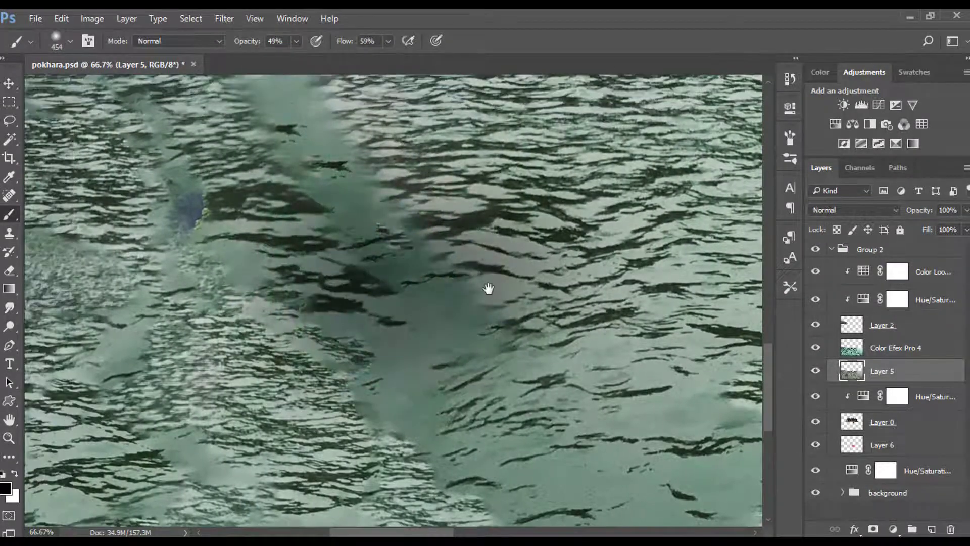
# Step: Darken more of the lake water on Layer 5 with a soft black brush enlarged to 982 px, and save the document
pyautogui.hotkey('ctrl', '-')
pyautogui.hotkey('ctrl', '-')
pyautogui.hotkey('ctrl', '-')
pyautogui.hotkey('ctrl', '-')
pyautogui.moveTo(585, 335); pyautogui.dragTo(607, 335)
pyautogui.moveTo(227, 358); pyautogui.dragTo(226, 339)
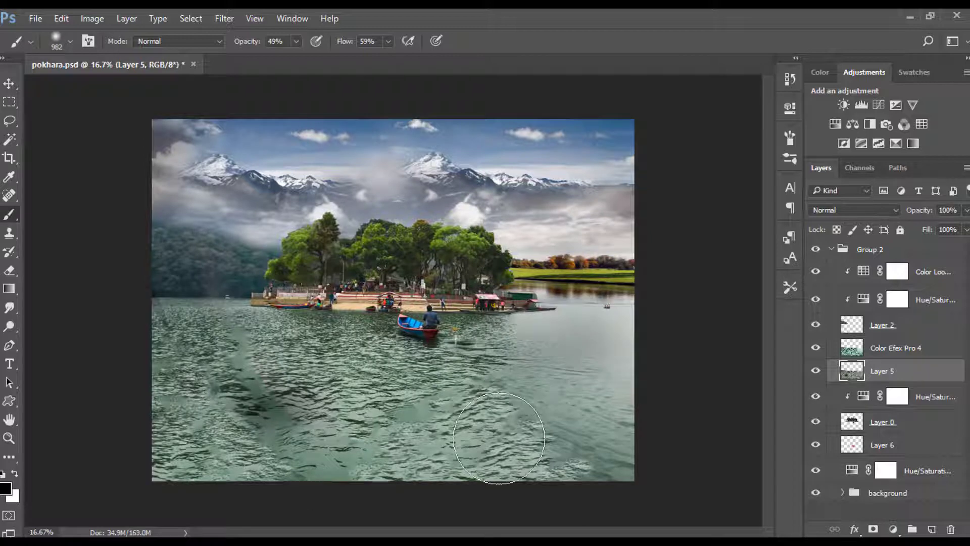
pyautogui.hotkey('ctrl', 's')
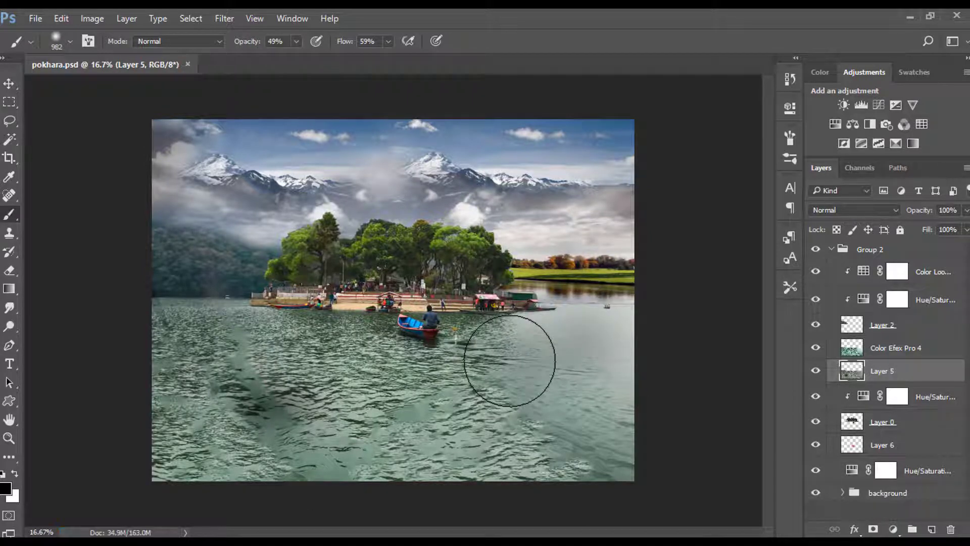
# Step: Grade Layer 0 in the Camera Raw Filter with temperature +9, tint +12, contrast +21 and a strong vibrance boost
pyautogui.click(882, 423)
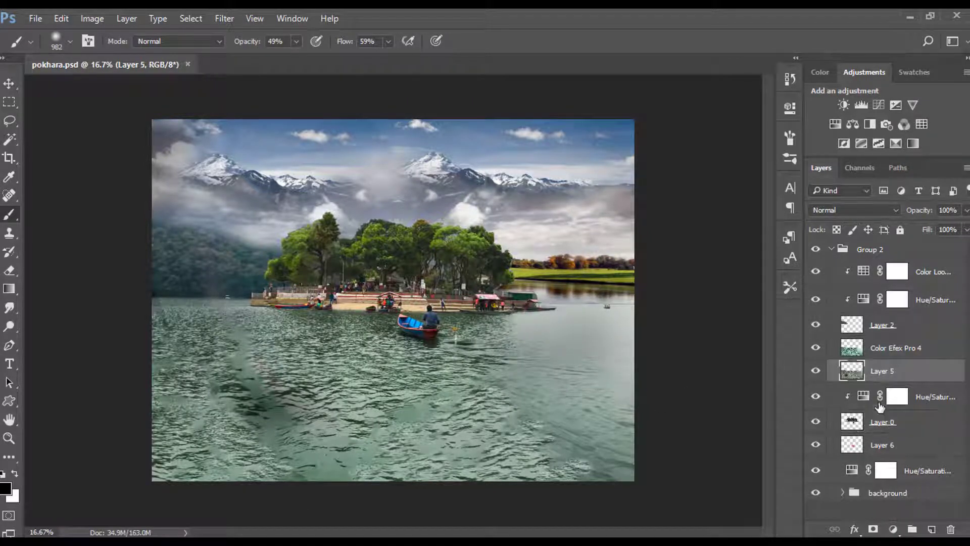
pyautogui.click(224, 18)
pyautogui.click(251, 102)
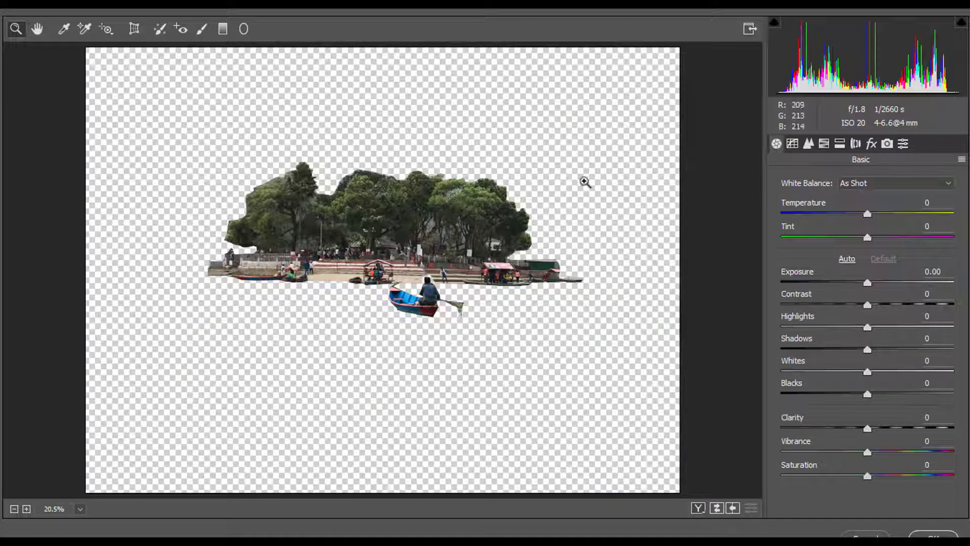
pyautogui.click(824, 144)
pyautogui.moveTo(870, 334); pyautogui.dragTo(913, 330)
pyautogui.click(777, 143)
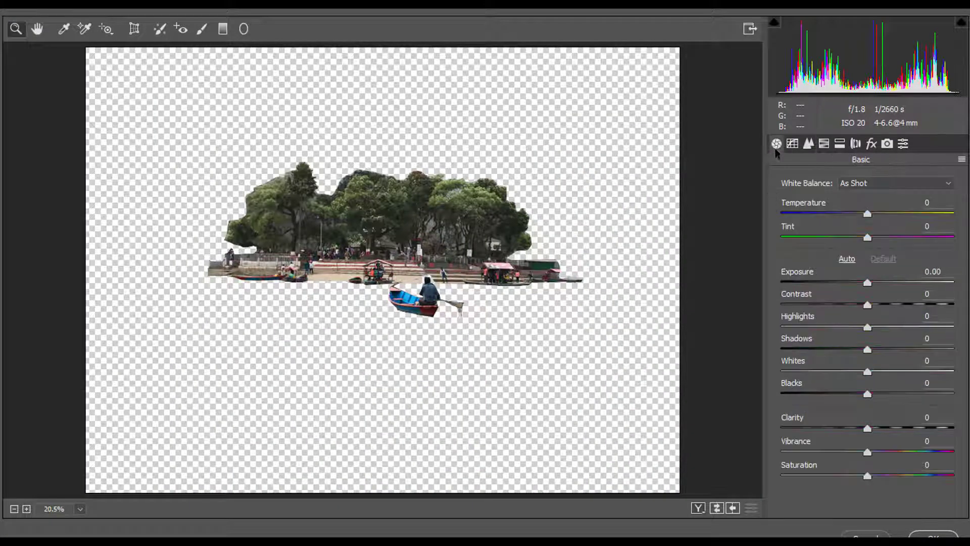
pyautogui.moveTo(867, 213); pyautogui.dragTo(878, 238)
pyautogui.moveTo(868, 304); pyautogui.dragTo(891, 314)
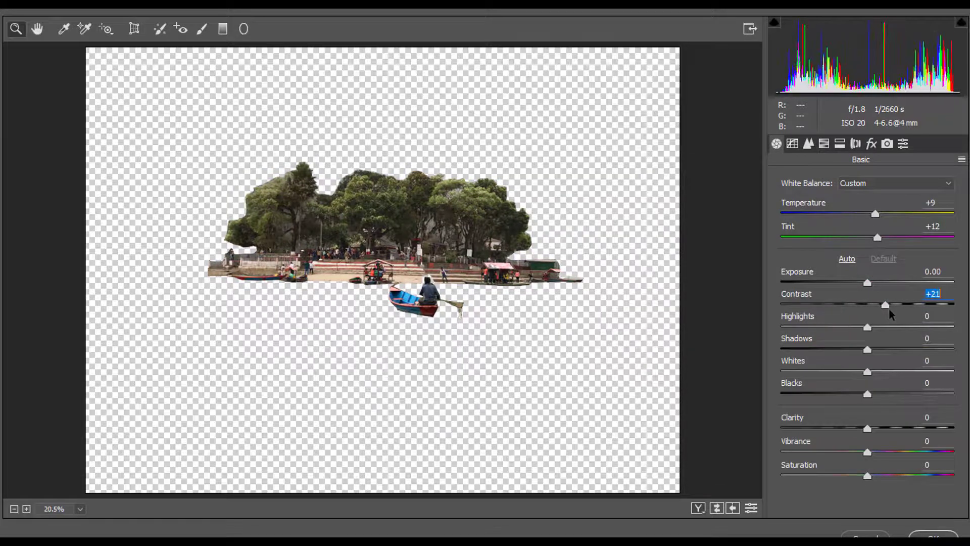
pyautogui.moveTo(868, 452); pyautogui.dragTo(937, 453)
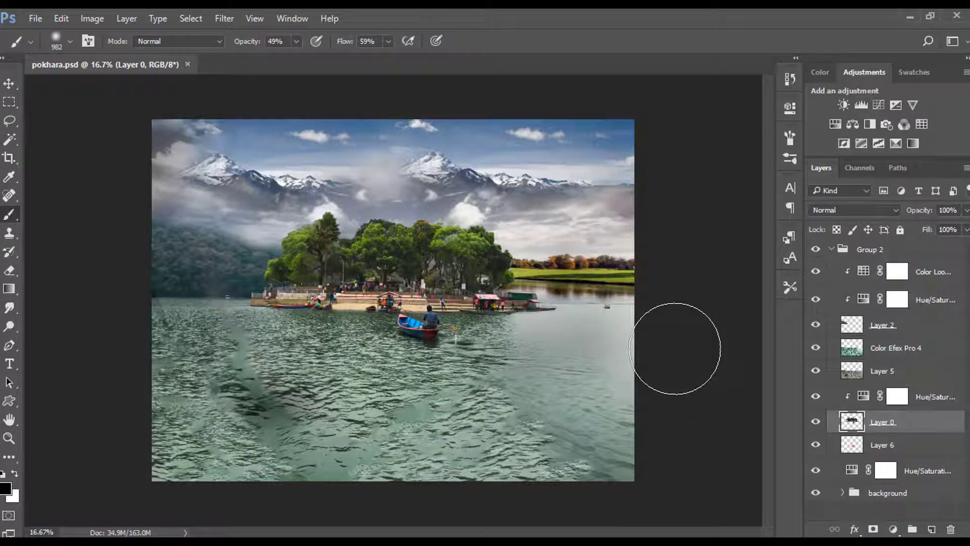
# Step: Stamp all visible layers into a new layer above the collapsed Group 2 and crop away the lower part of the lake
pyautogui.click(832, 249)
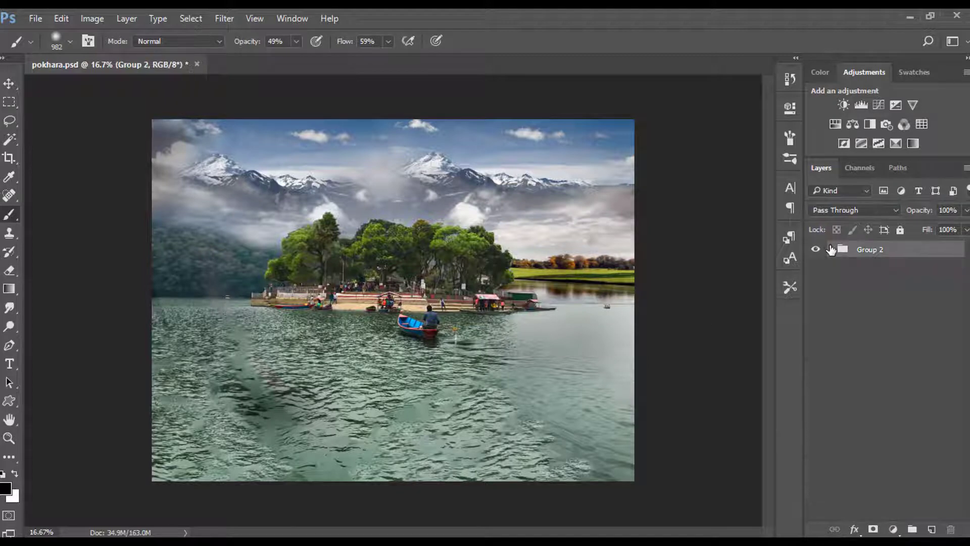
pyautogui.hotkey('ctrl', 'shift', 'alt', 'e')
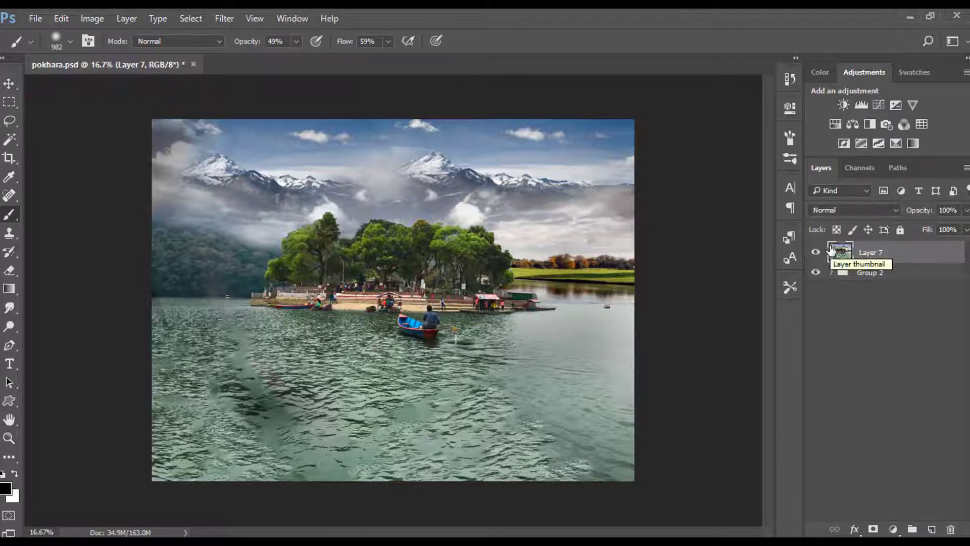
pyautogui.press('c')
pyautogui.moveTo(143, 116); pyautogui.dragTo(701, 486)
pyautogui.moveTo(394, 480); pyautogui.dragTo(394, 364)
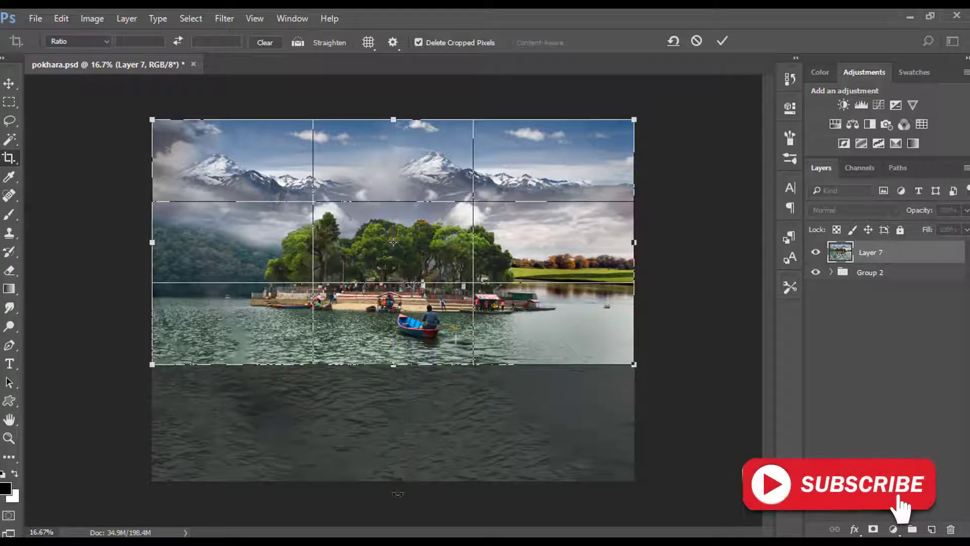
pyautogui.click(723, 41)
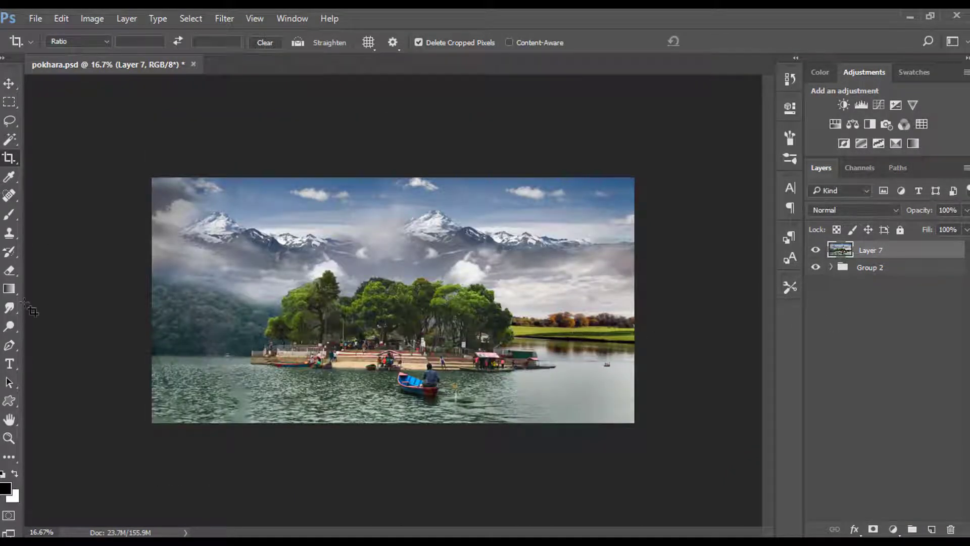
# Step: Try toning the far shore beside the island, and undo back to the uncropped document without the merged layer
pyautogui.click(9, 326)
pyautogui.moveTo(578, 332)
pyautogui.mouseDown()
pyautogui.moveTo(591, 334)
pyautogui.moveTo(541, 339)
pyautogui.mouseUp()
pyautogui.hotkey('ctrl', 'alt', 'z')
pyautogui.hotkey('ctrl', 'alt', 'z')
pyautogui.hotkey('ctrl', 'alt', 'z')
pyautogui.hotkey('ctrl', 'alt', 'z')
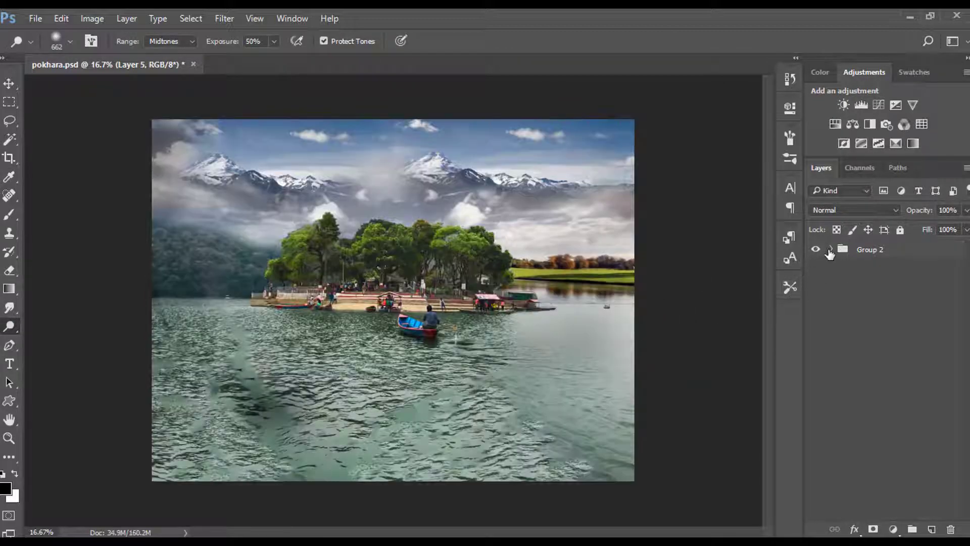
# Step: Darken the far shore and its trees on Layer 4 in the background group, using the Midtones range at 50% exposure
pyautogui.click(831, 250)
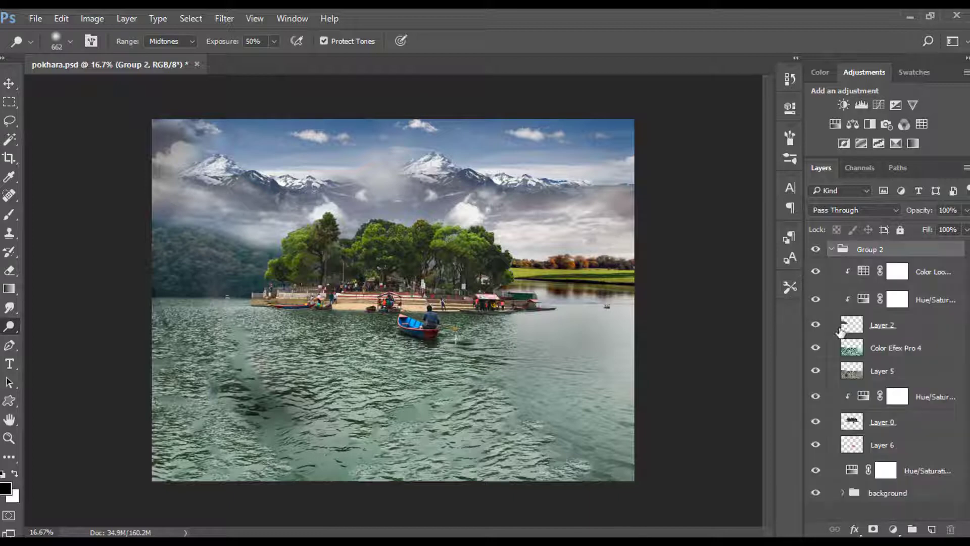
pyautogui.click(842, 492)
pyautogui.scroll(-3, 856, 454)
pyautogui.click(881, 507)
pyautogui.click(817, 508)
pyautogui.click(816, 509)
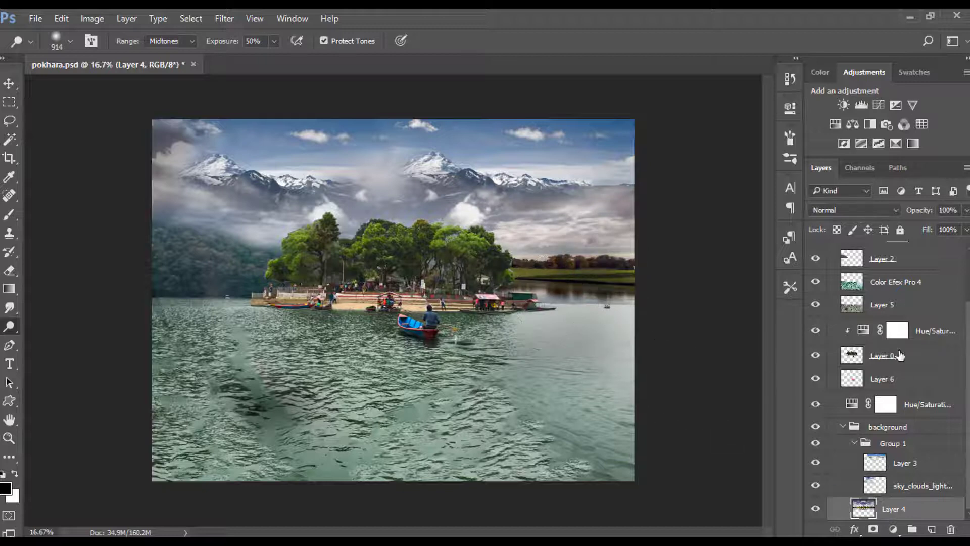
pyautogui.click(893, 309)
pyautogui.press('e')
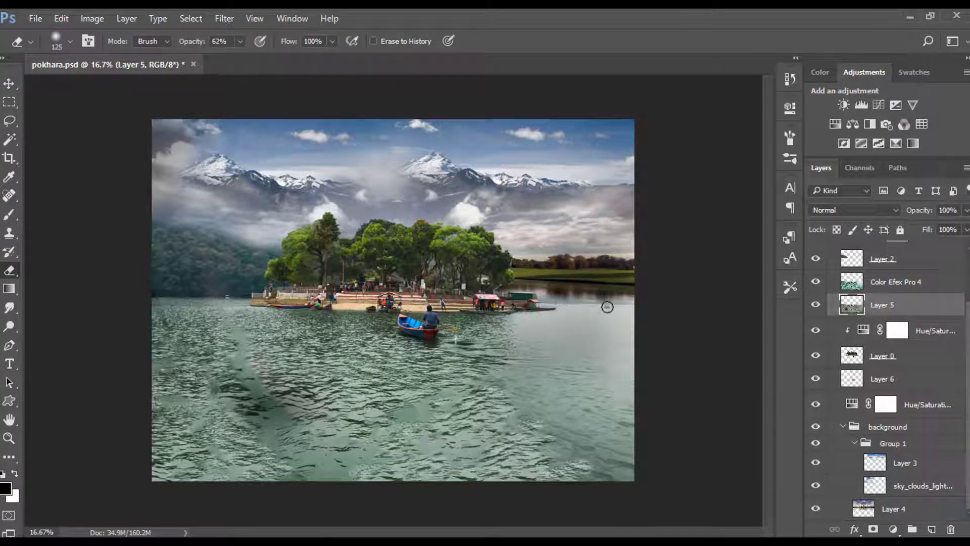
pyautogui.click(885, 509)
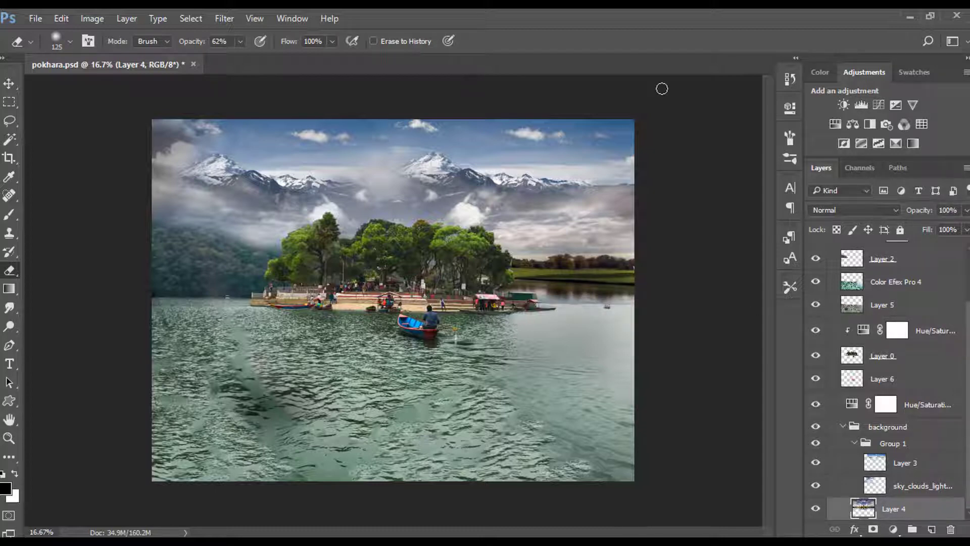
pyautogui.press('b')
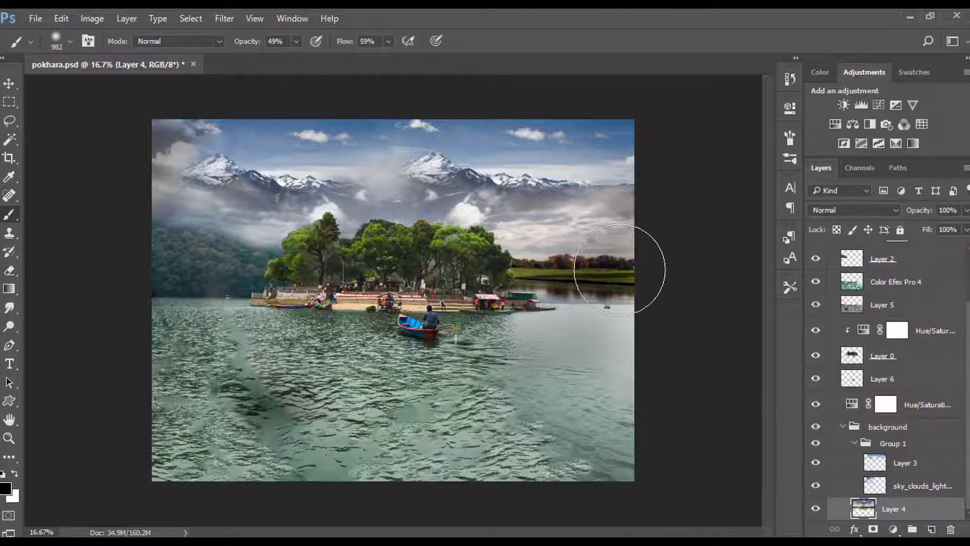
# Step: Collapse Group 2 and merge a copy of everything visible into a new layer above it
pyautogui.scroll(3, 919, 340)
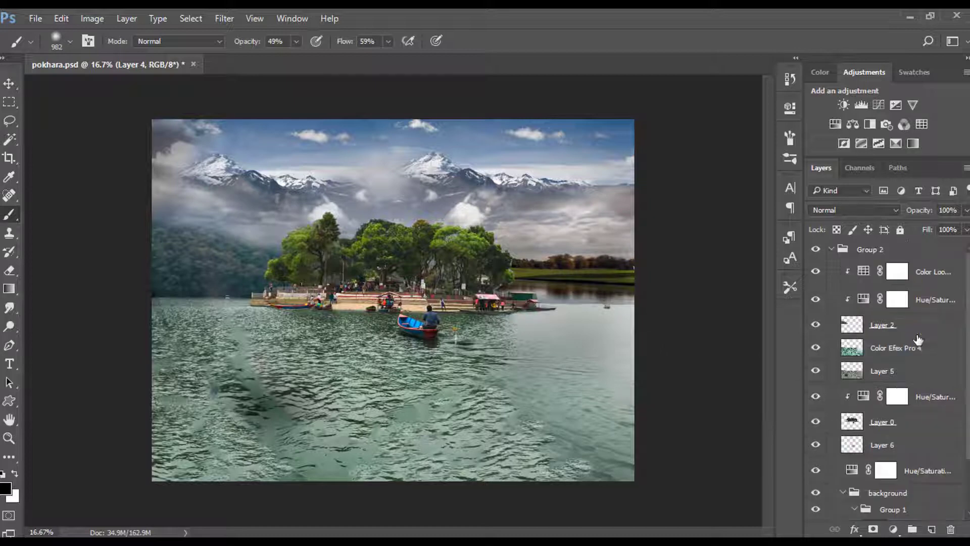
pyautogui.click(829, 253)
pyautogui.click(830, 250)
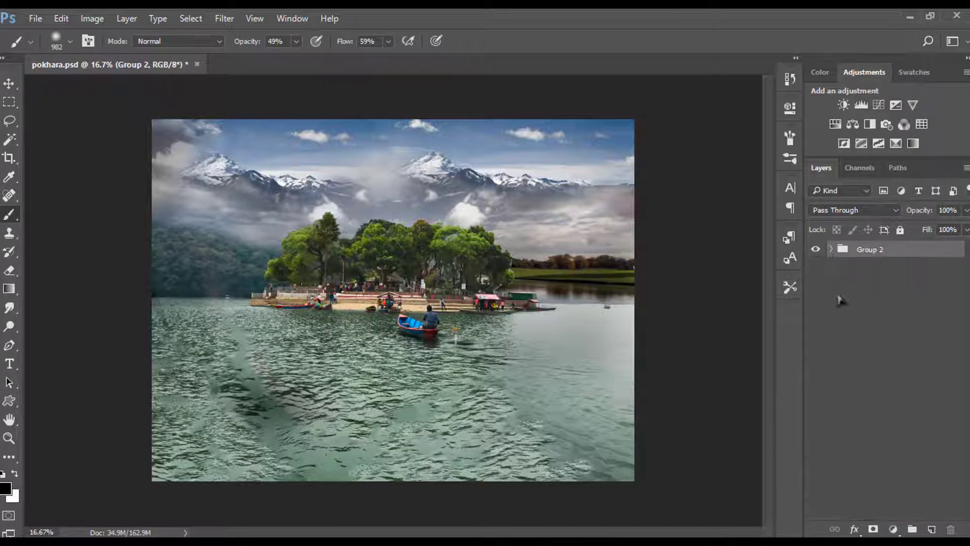
pyautogui.hotkey('ctrl', 'alt', 'shift', 'e')
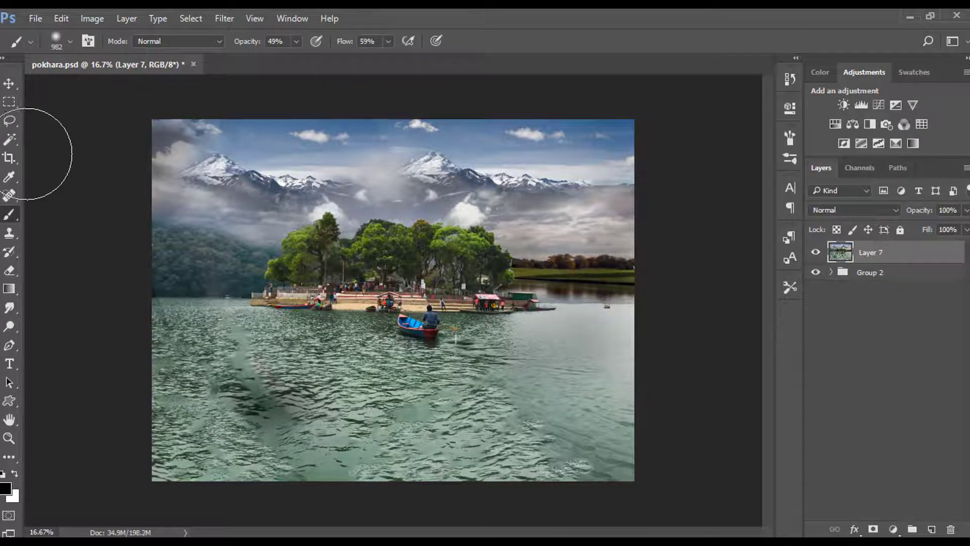
# Step: Crop the lower lake water off the image to a height of about 29.65 in
pyautogui.click(9, 158)
pyautogui.moveTo(394, 480); pyautogui.dragTo(394, 374)
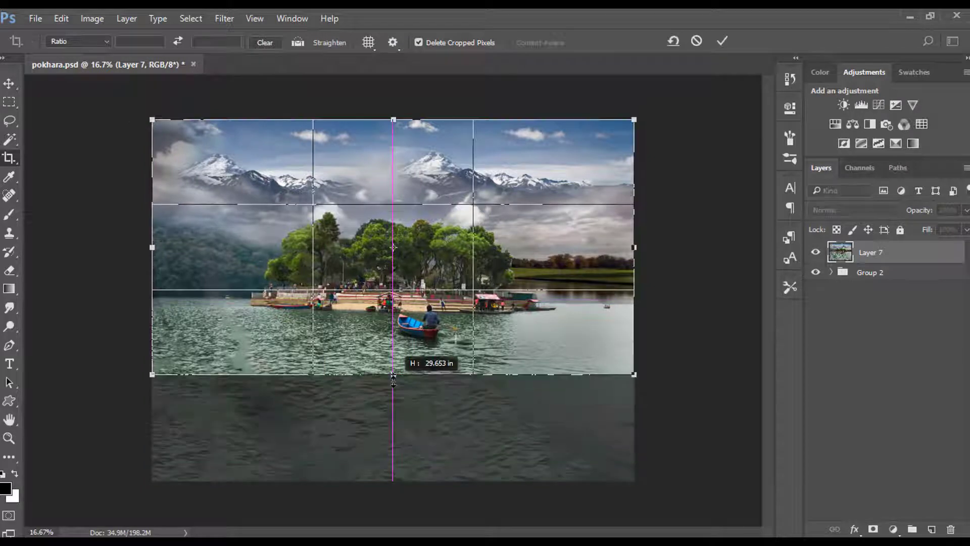
pyautogui.click(722, 41)
pyautogui.hotkey('ctrl', '0')
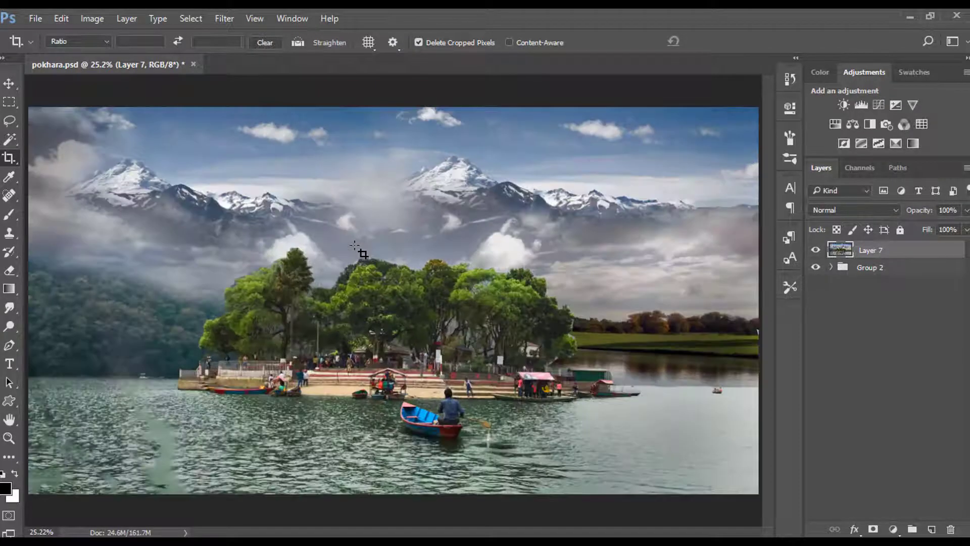
# Step: Add a Hue/Saturation adjustment clipped to Layer 7 and raise the sky's Blues saturation to +60 with on-image adjustment
pyautogui.click(894, 530)
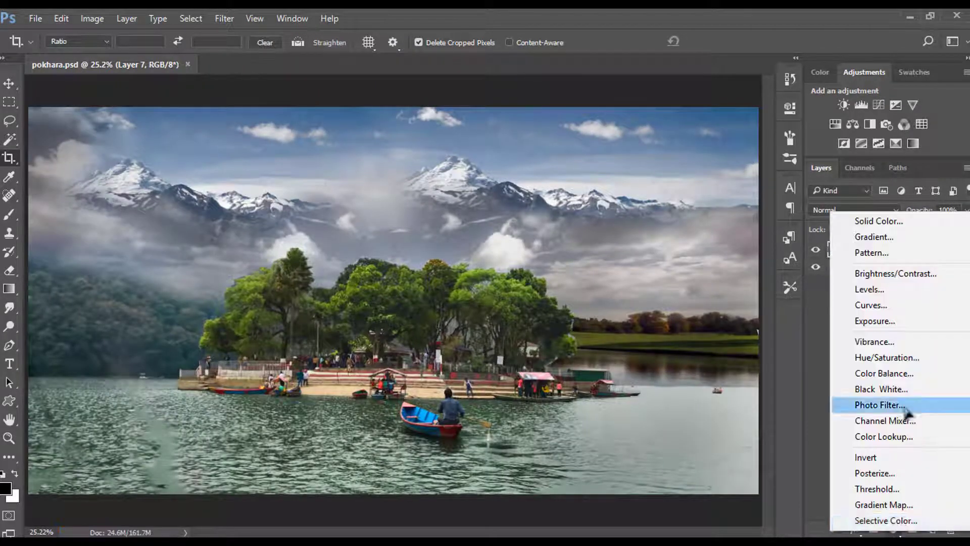
pyautogui.click(905, 357)
pyautogui.moveTo(667, 229)
pyautogui.mouseDown()
pyautogui.moveTo(710, 227)
pyautogui.moveTo(667, 229)
pyautogui.mouseUp()
pyautogui.click(585, 166)
pyautogui.click(430, 147)
pyautogui.moveTo(430, 148); pyautogui.dragTo(469, 150)
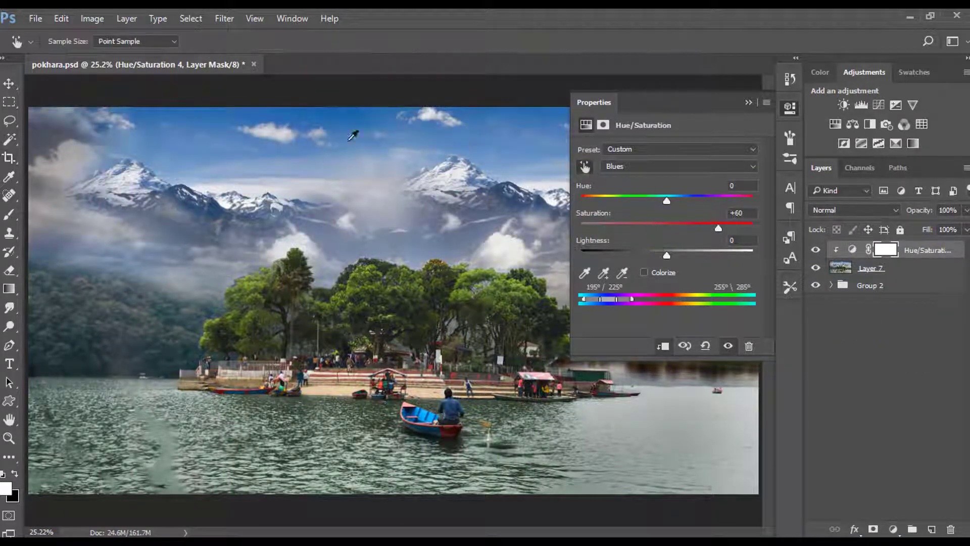
# Step: Raise the Cyans saturation of the hills and lake water to +41 in the same Hue/Saturation adjustment
pyautogui.moveTo(108, 375); pyautogui.dragTo(123, 377)
pyautogui.moveTo(161, 410); pyautogui.dragTo(178, 412)
pyautogui.moveTo(423, 420); pyautogui.dragTo(435, 421)
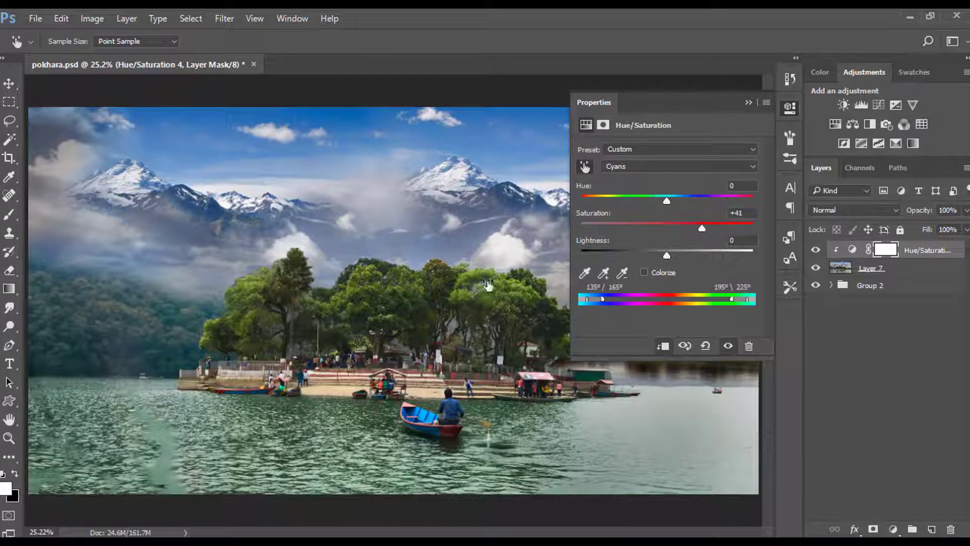
pyautogui.click(361, 380)
pyautogui.click(790, 108)
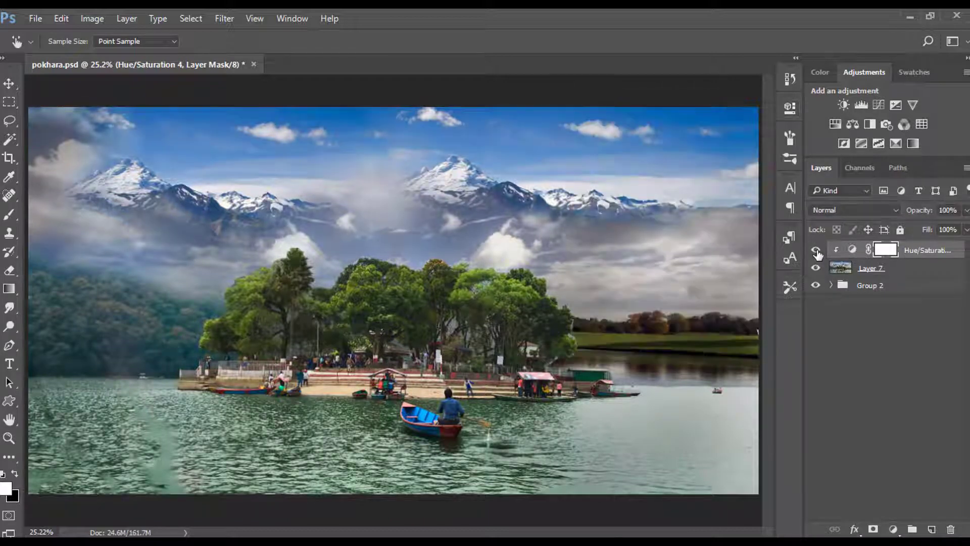
# Step: Retouch the lake surface between the island and the image's right edge on Layer 7 with a 287 px Spot Healing Brush
pyautogui.click(9, 195)
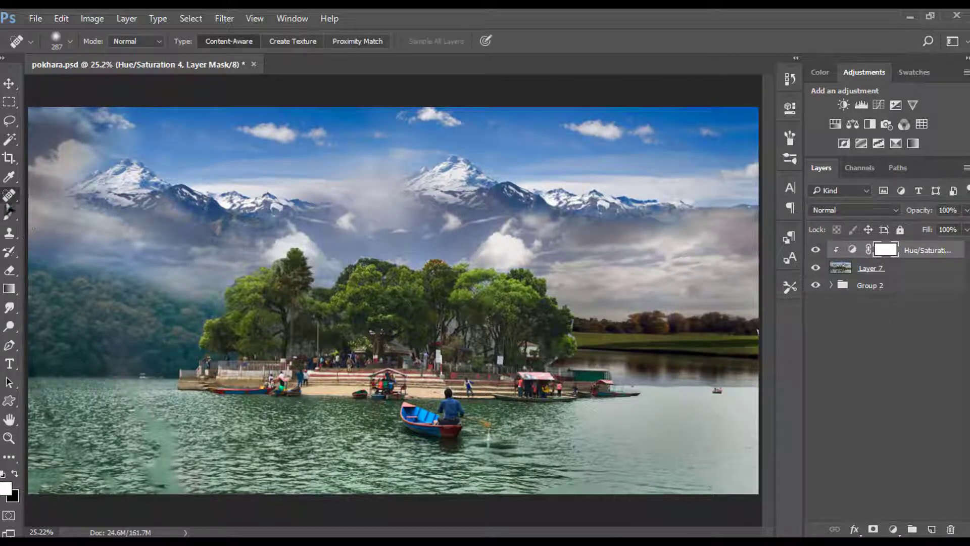
pyautogui.click(864, 270)
pyautogui.click(660, 384)
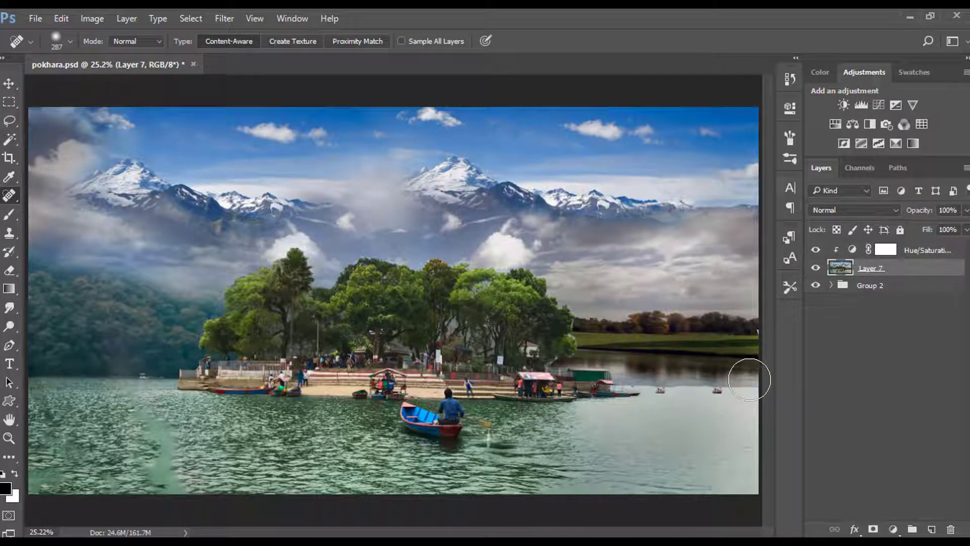
pyautogui.moveTo(744, 377); pyautogui.dragTo(735, 421)
# Step: Heal the seam between the shore reflection and open water near the small boats with a 135 px brush, and save the document
pyautogui.scroll(5, 721, 392)
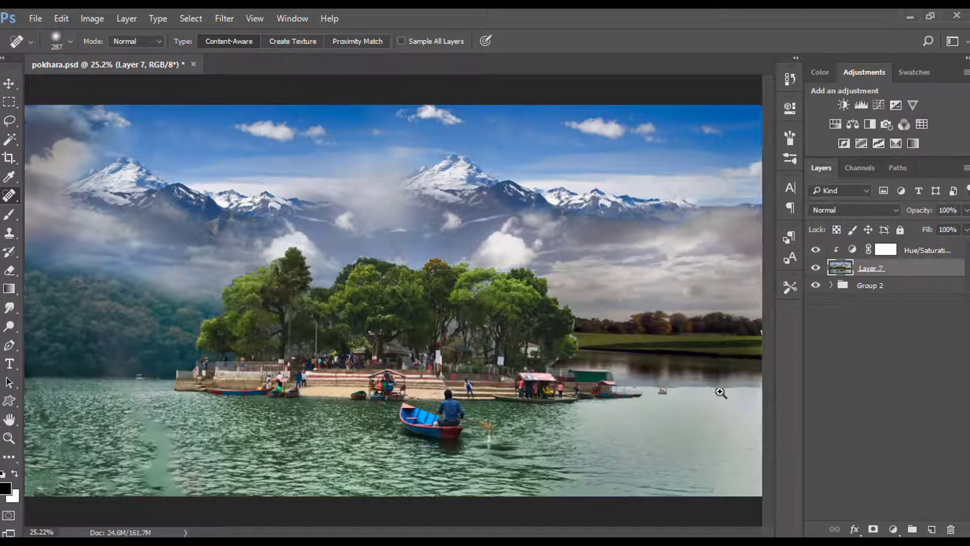
pyautogui.moveTo(668, 382)
pyautogui.mouseDown()
pyautogui.moveTo(474, 310)
pyautogui.moveTo(414, 316)
pyautogui.moveTo(489, 308)
pyautogui.mouseUp()
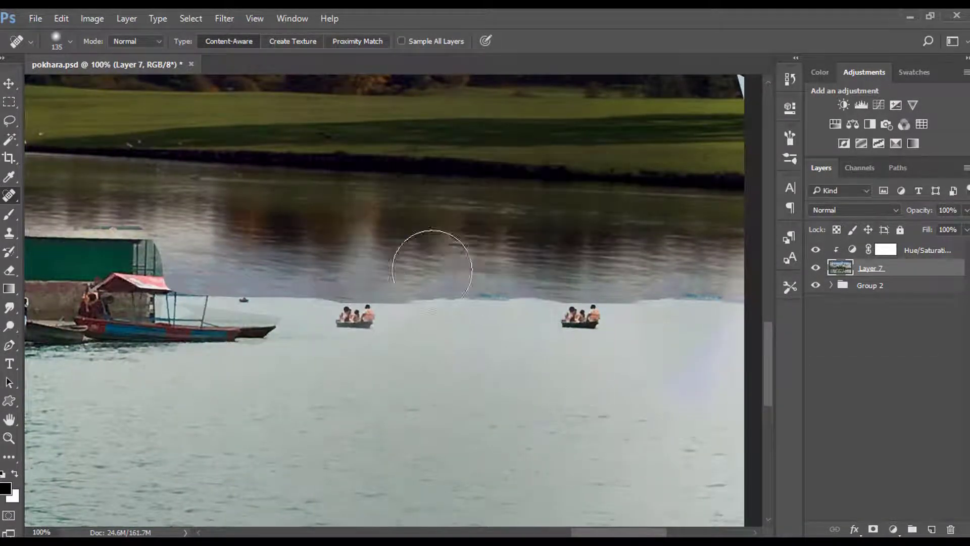
pyautogui.moveTo(434, 283); pyautogui.dragTo(505, 293)
pyautogui.hotkey('ctrl', '0')
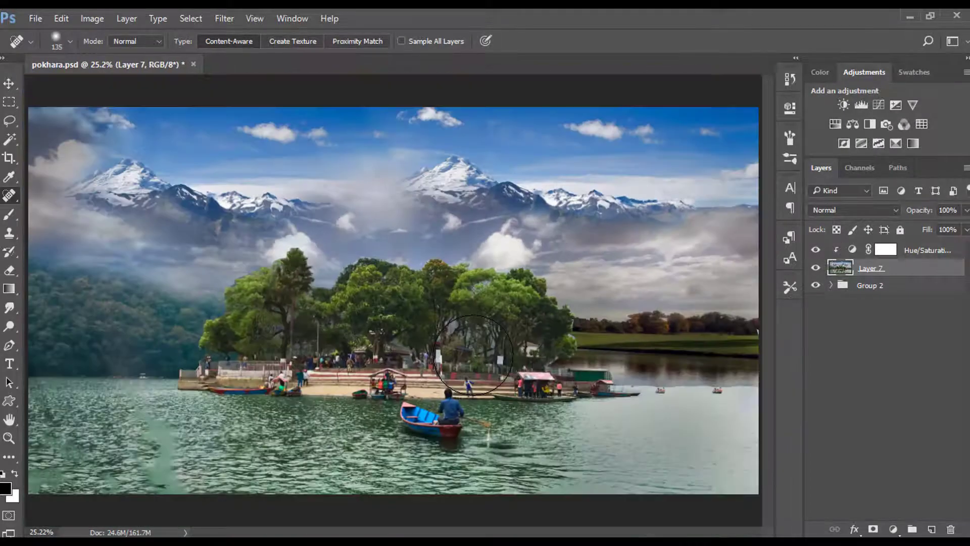
pyautogui.hotkey('ctrl', 's')
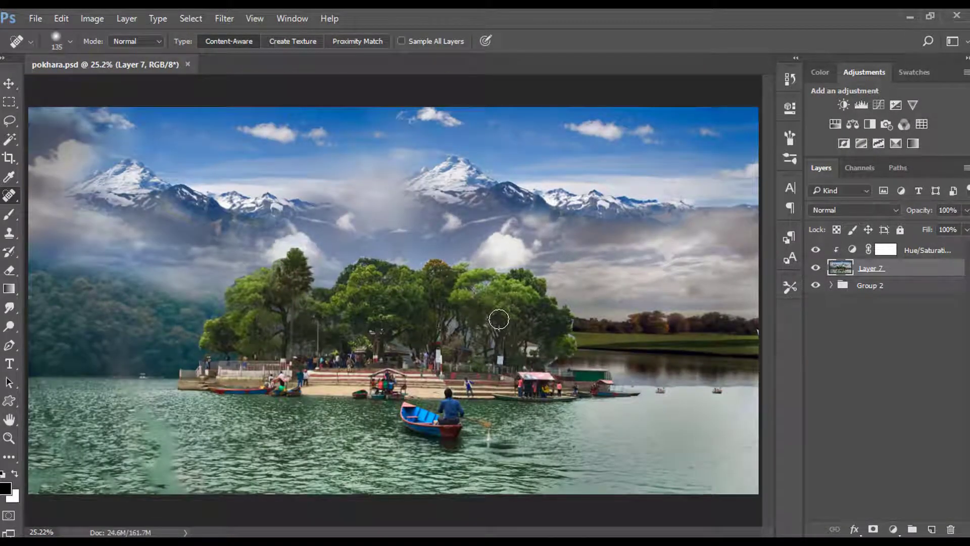
# Step: Compare the image with and without Layer 7's Hue/Saturation adjustment, and set its Greens hue to +1
pyautogui.click(816, 250)
pyautogui.click(816, 250)
pyautogui.doubleClick(870, 251)
pyautogui.click(620, 166)
pyautogui.click(663, 204)
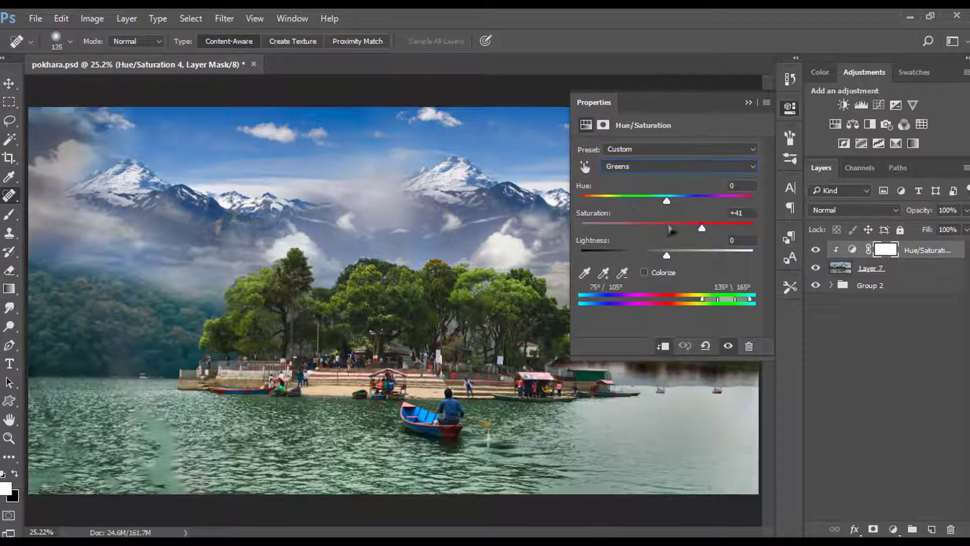
pyautogui.moveTo(623, 218); pyautogui.dragTo(650, 214)
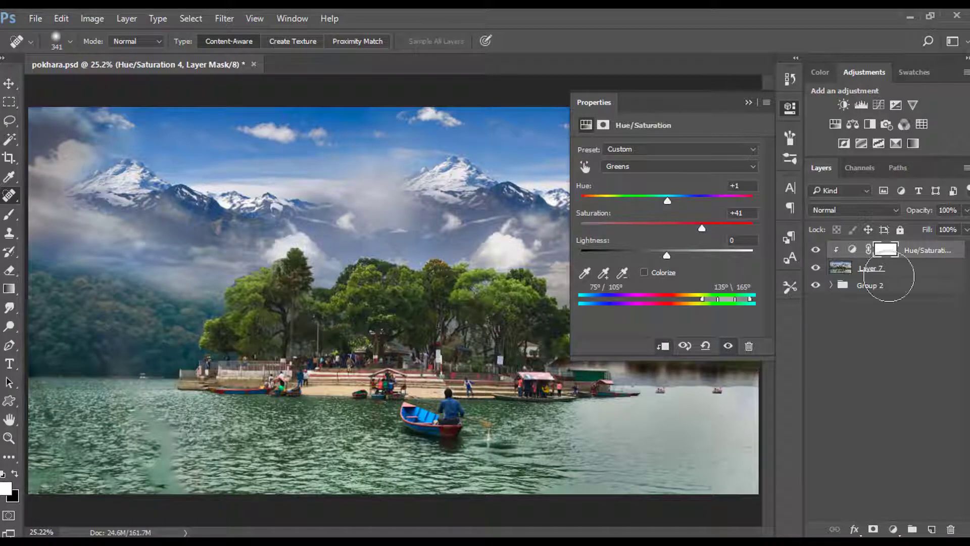
# Step: Retouch the smudged water patch near the lake's left side on Layer 7 with the Spot Healing Brush, reducing it to 246 px
pyautogui.click(869, 269)
pyautogui.click(749, 103)
pyautogui.moveTo(216, 427); pyautogui.dragTo(113, 432)
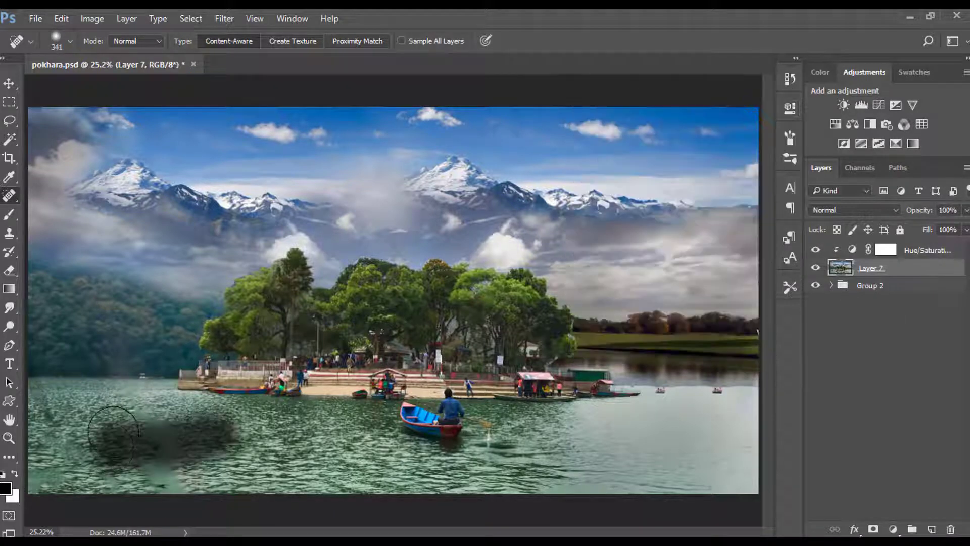
pyautogui.moveTo(205, 452); pyautogui.dragTo(193, 441)
pyautogui.keyDown('alt'); pyautogui.click(193, 441); pyautogui.keyUp('alt')
pyautogui.click(453, 228)
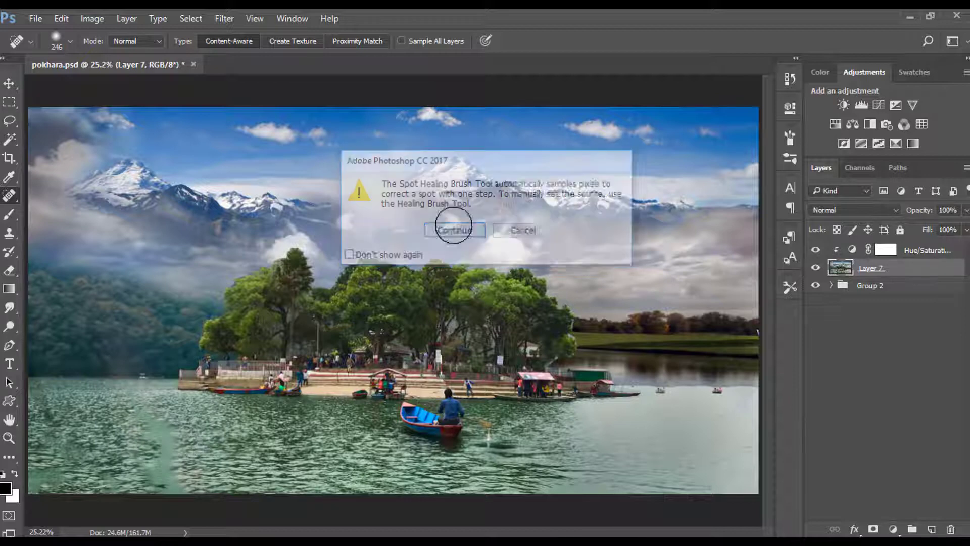
pyautogui.click(169, 444)
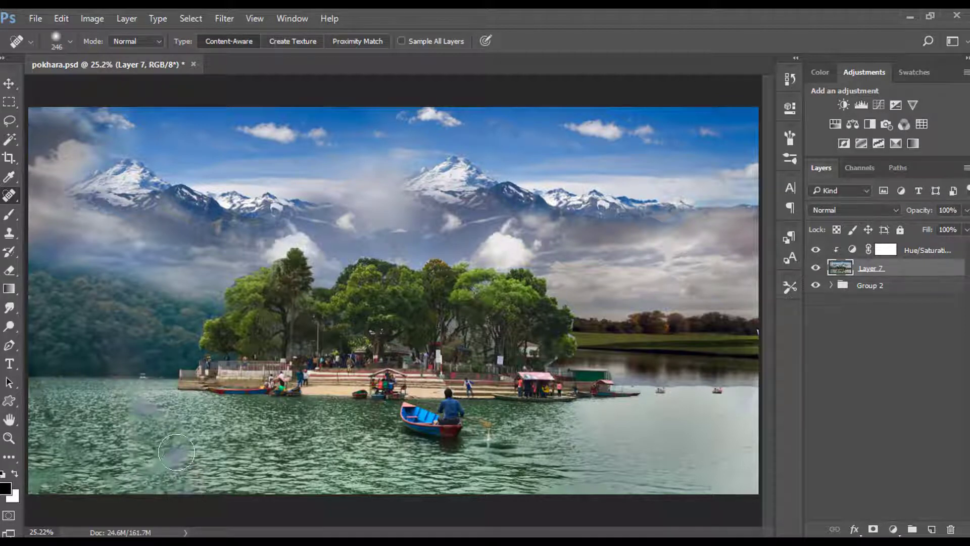
# Step: Heal the two remaining grey smudges in the open water below the far hillside with the 246 px Spot Healing Brush
pyautogui.moveTo(200, 454); pyautogui.dragTo(174, 456)
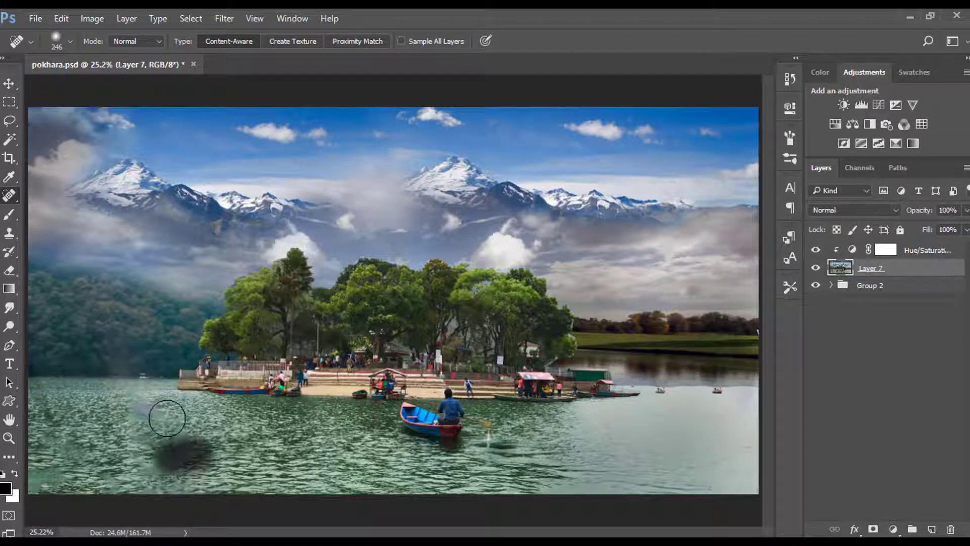
pyautogui.moveTo(167, 418); pyautogui.dragTo(140, 413)
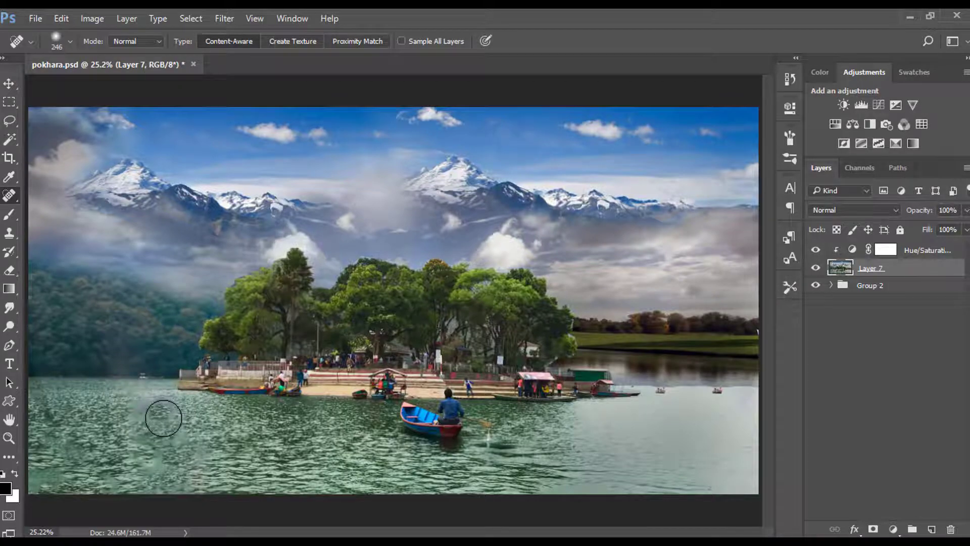
# Step: Heal the pale fringe and dark halo around the island's rightmost trees with a 25 px Spot Healing Brush
pyautogui.scroll(5, 572, 339)
pyautogui.moveTo(606, 326); pyautogui.dragTo(526, 338)
pyautogui.moveTo(571, 314)
pyautogui.mouseDown()
pyautogui.moveTo(582, 318)
pyautogui.moveTo(599, 470)
pyautogui.moveTo(420, 523)
pyautogui.mouseUp()
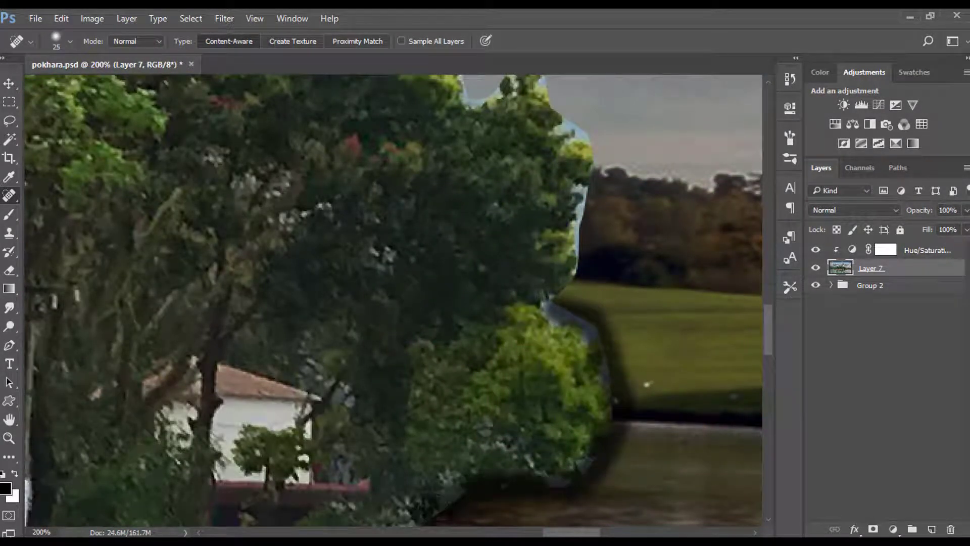
pyautogui.moveTo(556, 306)
pyautogui.mouseDown()
pyautogui.moveTo(577, 237)
pyautogui.moveTo(578, 124)
pyautogui.mouseUp()
pyautogui.moveTo(611, 218); pyautogui.dragTo(637, 384)
pyautogui.moveTo(608, 292)
pyautogui.mouseDown()
pyautogui.moveTo(574, 230)
pyautogui.moveTo(486, 230)
pyautogui.mouseUp()
pyautogui.moveTo(523, 177); pyautogui.dragTo(556, 255)
pyautogui.moveTo(524, 278); pyautogui.dragTo(466, 242)
# Step: Heal the cut-out fringe along the right-hand treetops beneath the large white cloud
pyautogui.scroll(2, 461, 150)
pyautogui.moveTo(494, 273)
pyautogui.mouseDown()
pyautogui.moveTo(467, 243)
pyautogui.moveTo(303, 147)
pyautogui.mouseUp()
pyautogui.moveTo(375, 91)
pyautogui.mouseDown()
pyautogui.moveTo(508, 132)
pyautogui.moveTo(627, 203)
pyautogui.moveTo(684, 217)
pyautogui.moveTo(100, 90)
pyautogui.mouseUp()
pyautogui.moveTo(546, 281)
pyautogui.mouseDown()
pyautogui.moveTo(422, 303)
pyautogui.moveTo(328, 267)
pyautogui.moveTo(492, 264)
pyautogui.mouseUp()
pyautogui.moveTo(418, 268)
pyautogui.mouseDown()
pyautogui.moveTo(342, 273)
pyautogui.moveTo(191, 253)
pyautogui.moveTo(117, 215)
pyautogui.mouseUp()
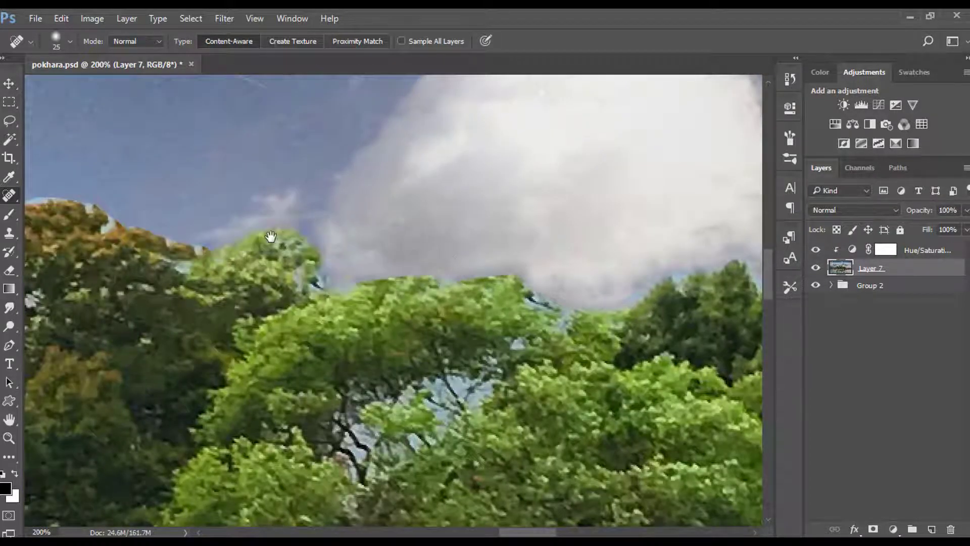
pyautogui.moveTo(220, 173)
pyautogui.mouseDown()
pyautogui.moveTo(544, 309)
pyautogui.moveTo(608, 362)
pyautogui.mouseUp()
pyautogui.moveTo(684, 277); pyautogui.dragTo(67, 148)
# Step: Heal the light blue fringe along the central treetops, from the orange-leaved tree to the dark tree facing the palm
pyautogui.moveTo(370, 323); pyautogui.dragTo(647, 283)
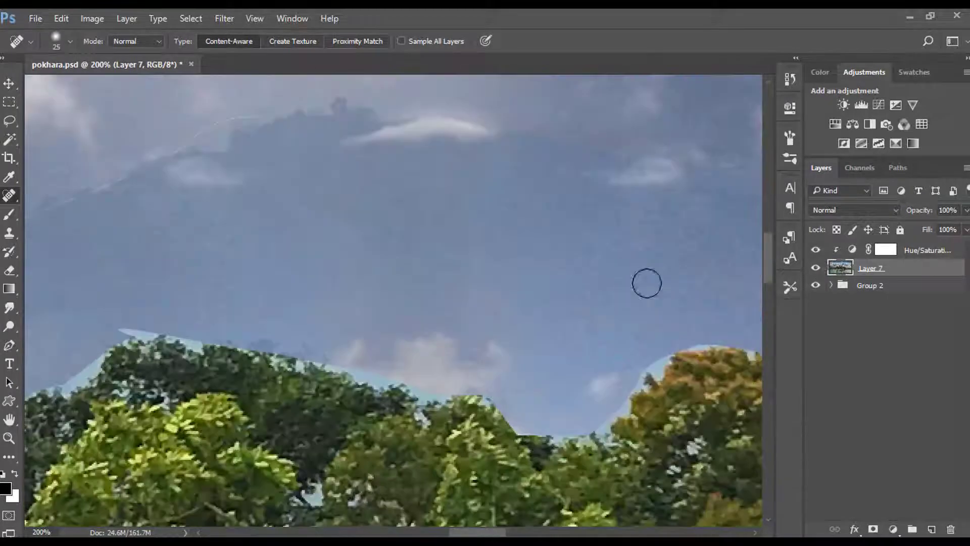
pyautogui.moveTo(728, 346)
pyautogui.mouseDown()
pyautogui.moveTo(612, 424)
pyautogui.moveTo(335, 357)
pyautogui.moveTo(30, 329)
pyautogui.mouseUp()
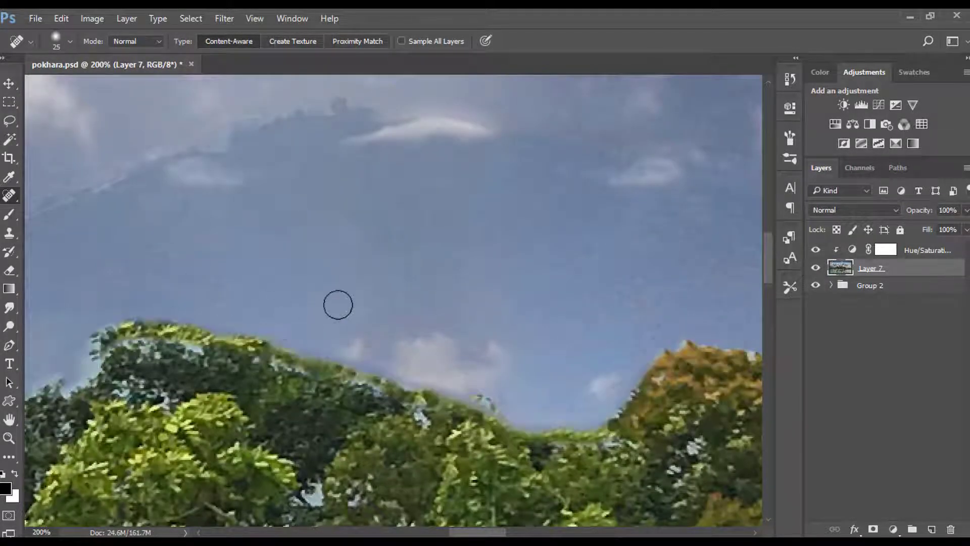
pyautogui.moveTo(725, 339)
pyautogui.mouseDown()
pyautogui.moveTo(571, 429)
pyautogui.moveTo(349, 352)
pyautogui.mouseUp()
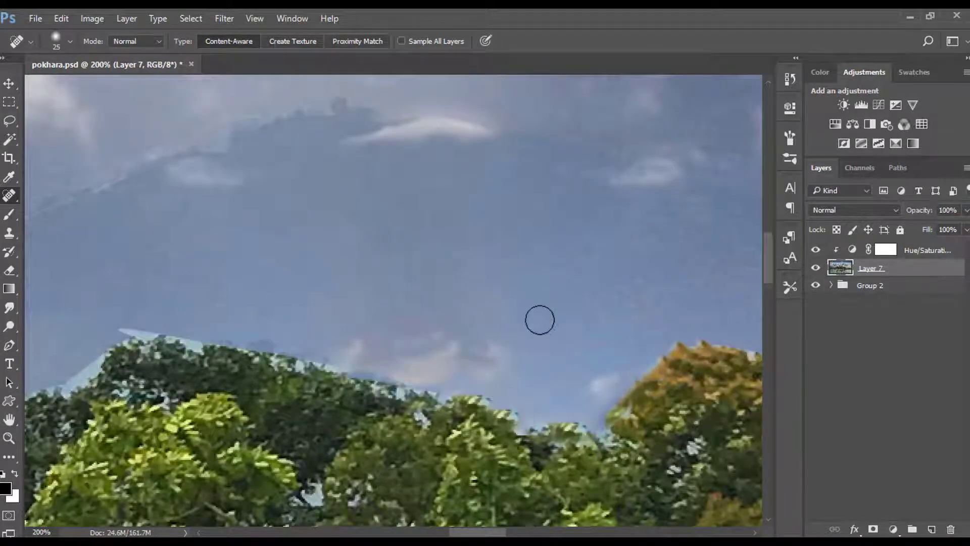
pyautogui.moveTo(432, 318); pyautogui.dragTo(634, 258)
pyautogui.moveTo(605, 331)
pyautogui.mouseDown()
pyautogui.moveTo(289, 281)
pyautogui.moveTo(513, 240)
pyautogui.mouseUp()
pyautogui.moveTo(513, 240)
pyautogui.mouseDown()
pyautogui.moveTo(376, 322)
pyautogui.moveTo(294, 441)
pyautogui.mouseUp()
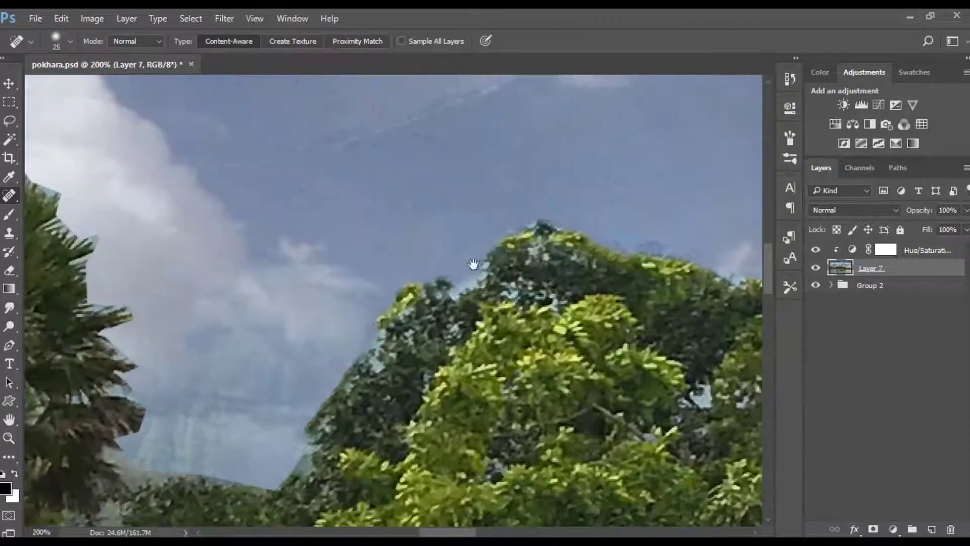
# Step: Heal the light cut-out edges around the palm tree's crown and the low treetops beside it
pyautogui.moveTo(475, 265); pyautogui.dragTo(642, 164)
pyautogui.moveTo(480, 306)
pyautogui.mouseDown()
pyautogui.moveTo(433, 377)
pyautogui.moveTo(305, 281)
pyautogui.moveTo(296, 263)
pyautogui.mouseUp()
pyautogui.moveTo(306, 207); pyautogui.dragTo(279, 204)
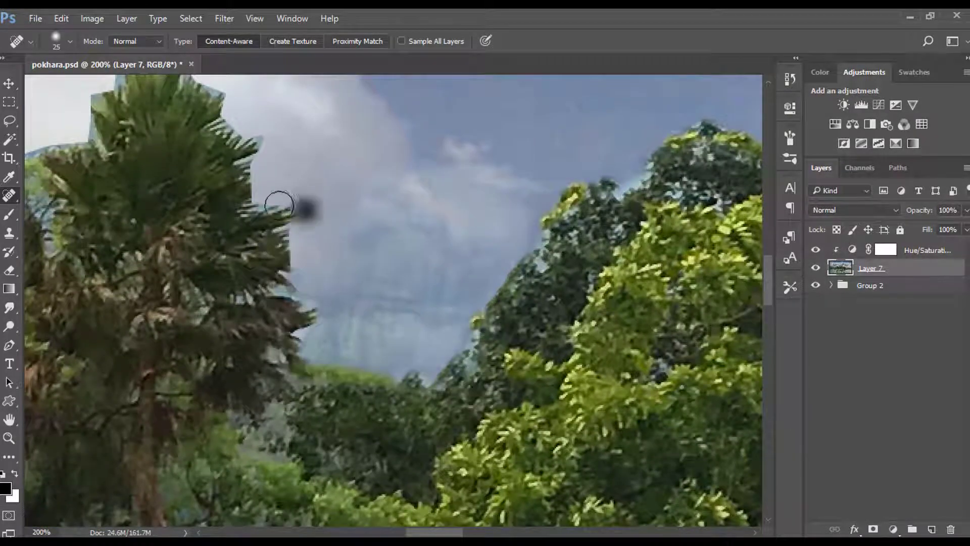
pyautogui.moveTo(323, 163); pyautogui.dragTo(478, 273)
pyautogui.moveTo(449, 243)
pyautogui.mouseDown()
pyautogui.moveTo(399, 207)
pyautogui.moveTo(260, 206)
pyautogui.moveTo(101, 283)
pyautogui.mouseUp()
pyautogui.moveTo(493, 133)
pyautogui.mouseDown()
pyautogui.moveTo(284, 288)
pyautogui.moveTo(135, 325)
pyautogui.mouseUp()
pyautogui.moveTo(621, 205)
pyautogui.mouseDown()
pyautogui.moveTo(562, 206)
pyautogui.moveTo(223, 346)
pyautogui.moveTo(305, 339)
pyautogui.mouseUp()
pyautogui.moveTo(307, 321)
pyautogui.mouseDown()
pyautogui.moveTo(620, 312)
pyautogui.moveTo(643, 286)
pyautogui.moveTo(116, 107)
pyautogui.mouseUp()
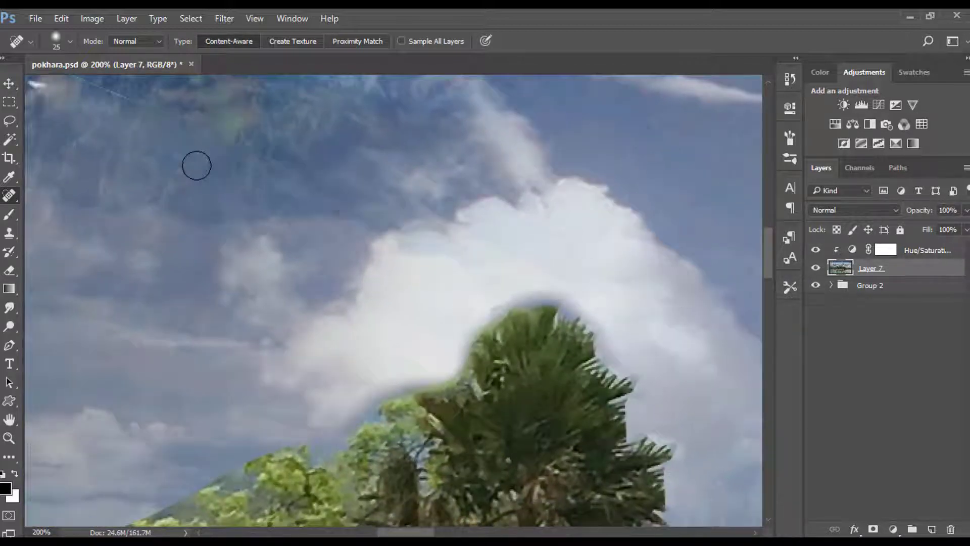
# Step: Spot-heal the blending marks across the clouds and snowy mountain slopes on the image's left half
pyautogui.moveTo(202, 165); pyautogui.dragTo(438, 289)
pyautogui.moveTo(489, 279); pyautogui.dragTo(95, 126)
pyautogui.moveTo(262, 223); pyautogui.dragTo(657, 394)
pyautogui.moveTo(524, 312); pyautogui.dragTo(55, 117)
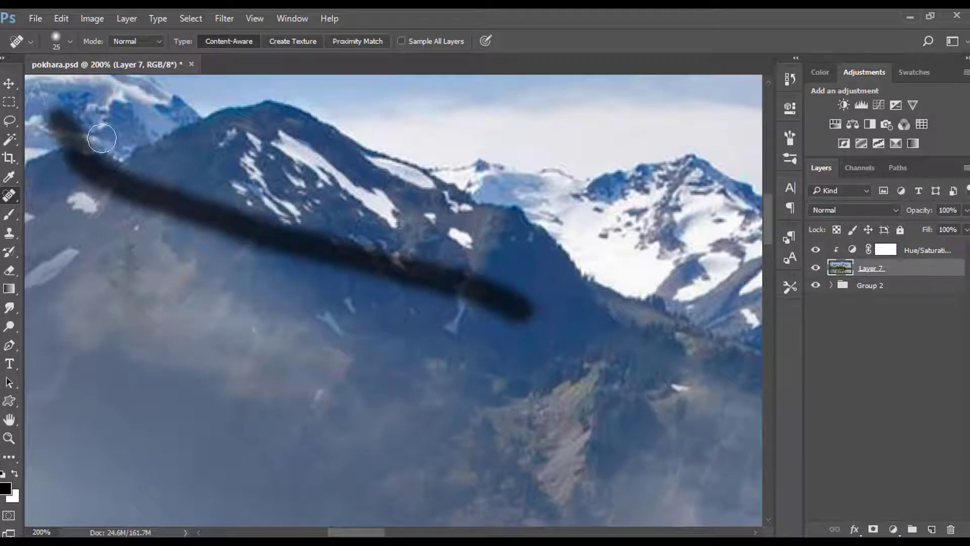
pyautogui.moveTo(105, 225); pyautogui.dragTo(443, 410)
pyautogui.moveTo(510, 429); pyautogui.dragTo(112, 259)
pyautogui.moveTo(246, 257)
pyautogui.mouseDown()
pyautogui.moveTo(431, 278)
pyautogui.moveTo(721, 268)
pyautogui.mouseUp()
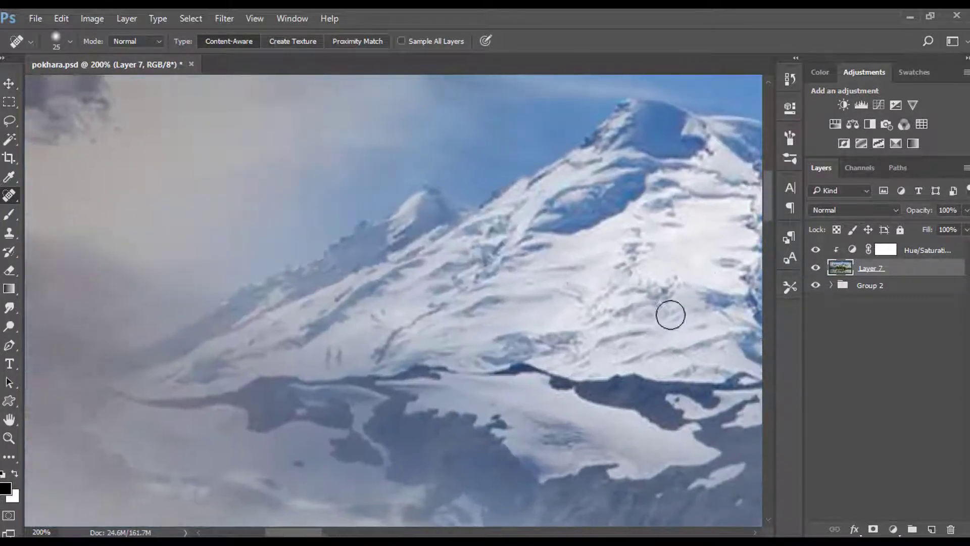
pyautogui.moveTo(151, 238); pyautogui.dragTo(510, 410)
pyautogui.moveTo(427, 177)
pyautogui.mouseDown()
pyautogui.moveTo(554, 392)
pyautogui.moveTo(225, 216)
pyautogui.mouseUp()
pyautogui.moveTo(473, 326); pyautogui.dragTo(438, 301)
pyautogui.hotkey('ctrl', '0')
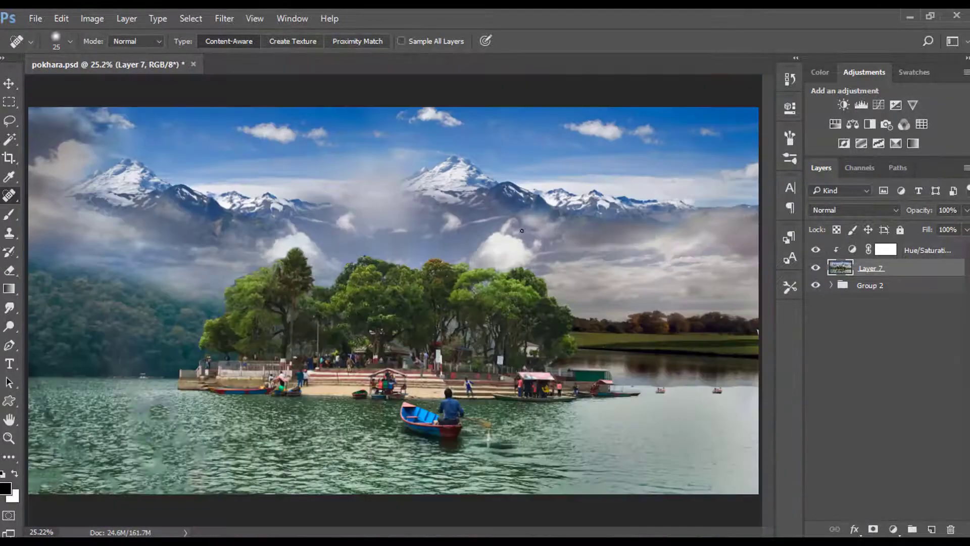
# Step: Heal the rough edge where the bushes and the fence top meet the brown reflected water near the green shed
pyautogui.scroll(7, 578, 372)
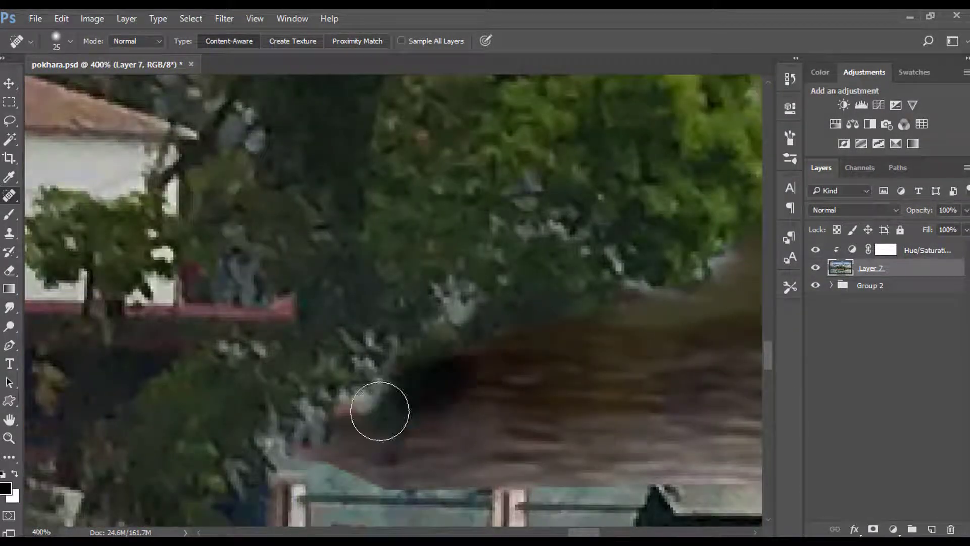
pyautogui.moveTo(442, 396); pyautogui.dragTo(348, 284)
pyautogui.moveTo(212, 368); pyautogui.dragTo(260, 374)
pyautogui.moveTo(442, 395); pyautogui.dragTo(524, 369)
pyautogui.moveTo(257, 371); pyautogui.dragTo(190, 355)
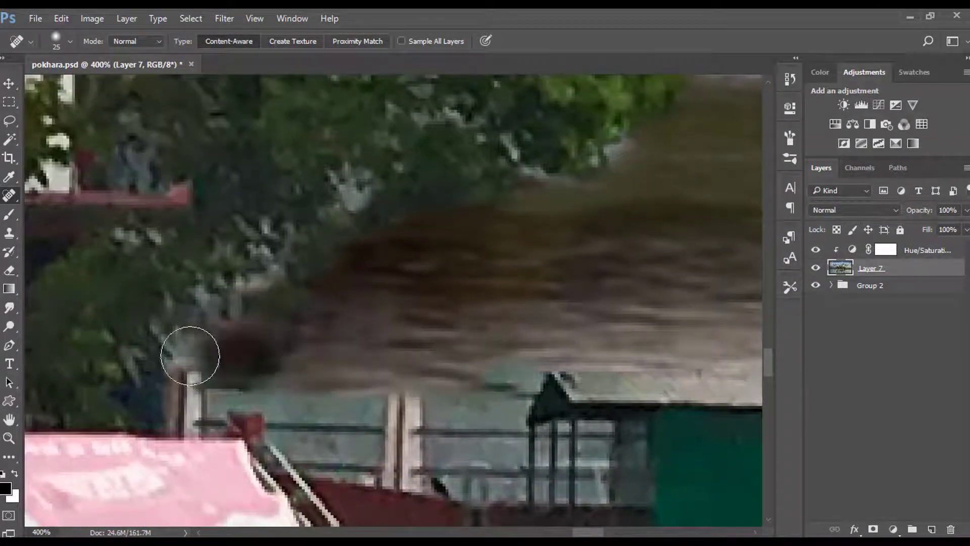
pyautogui.moveTo(530, 354); pyautogui.dragTo(275, 353)
pyautogui.moveTo(277, 360); pyautogui.dragTo(297, 356)
pyautogui.moveTo(514, 366); pyautogui.dragTo(606, 373)
# Step: Heal the water seam beside the green shed and above the red and blue boat with the 25 px brush
pyautogui.hscroll(5, 606, 372)
pyautogui.scroll(-8, 426, 299)
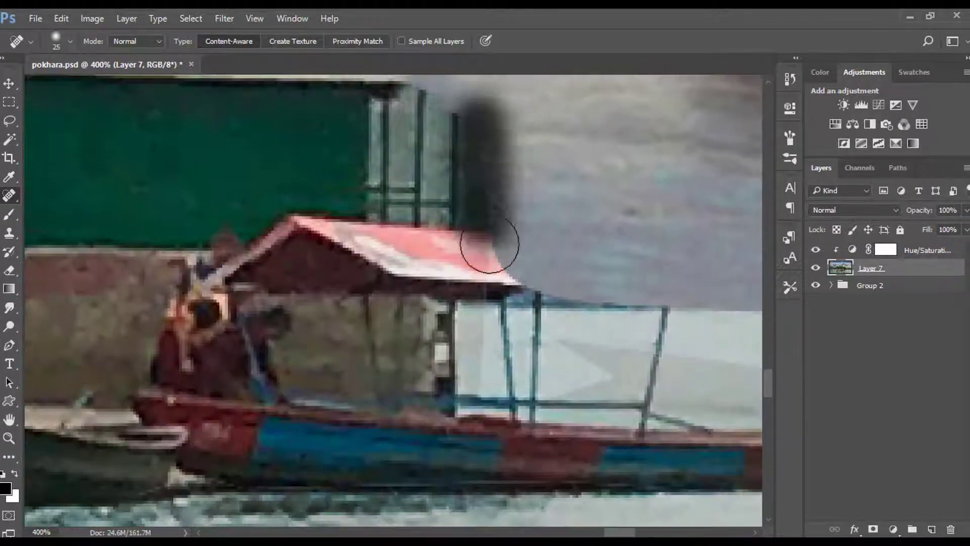
pyautogui.moveTo(651, 321); pyautogui.dragTo(412, 297)
pyautogui.moveTo(423, 290)
pyautogui.mouseDown()
pyautogui.moveTo(574, 293)
pyautogui.moveTo(318, 291)
pyautogui.mouseUp()
pyautogui.moveTo(317, 290); pyautogui.dragTo(355, 297)
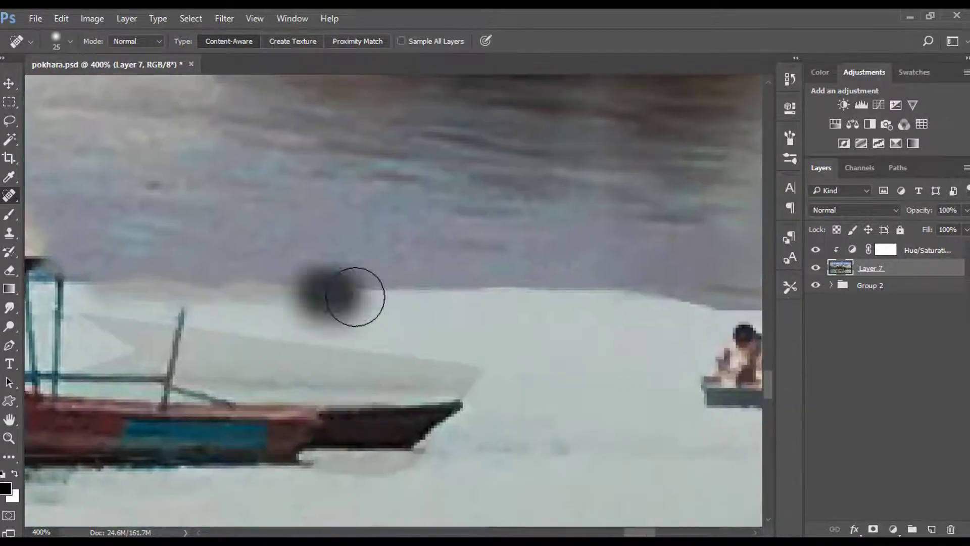
pyautogui.moveTo(716, 309)
pyautogui.mouseDown()
pyautogui.moveTo(364, 314)
pyautogui.moveTo(315, 327)
pyautogui.mouseUp()
pyautogui.moveTo(288, 331); pyautogui.dragTo(637, 325)
pyautogui.moveTo(650, 366); pyautogui.dragTo(377, 325)
pyautogui.moveTo(530, 271); pyautogui.dragTo(657, 279)
# Step: Examine the island's shoreline up close for leftover cut-out seams, from the docked boats across to its left end
pyautogui.moveTo(137, 299); pyautogui.dragTo(671, 315)
pyautogui.moveTo(293, 290)
pyautogui.mouseDown()
pyautogui.moveTo(661, 303)
pyautogui.moveTo(256, 281)
pyautogui.mouseUp()
pyautogui.moveTo(599, 255)
pyautogui.mouseDown()
pyautogui.moveTo(695, 250)
pyautogui.moveTo(294, 244)
pyautogui.mouseUp()
pyautogui.moveTo(162, 253); pyautogui.dragTo(593, 250)
pyautogui.moveTo(293, 246); pyautogui.dragTo(612, 223)
pyautogui.moveTo(217, 243); pyautogui.dragTo(700, 200)
pyautogui.moveTo(326, 183); pyautogui.dragTo(925, 177)
pyautogui.moveTo(316, 305); pyautogui.dragTo(631, 501)
pyautogui.moveTo(273, 283)
pyautogui.mouseDown()
pyautogui.moveTo(524, 327)
pyautogui.moveTo(465, 252)
pyautogui.mouseUp()
pyautogui.moveTo(329, 298); pyautogui.dragTo(658, 301)
pyautogui.moveTo(324, 263); pyautogui.dragTo(614, 261)
pyautogui.moveTo(160, 202); pyautogui.dragTo(508, 247)
pyautogui.moveTo(288, 329)
pyautogui.mouseDown()
pyautogui.moveTo(524, 357)
pyautogui.moveTo(581, 376)
pyautogui.mouseUp()
pyautogui.moveTo(146, 324); pyautogui.dragTo(247, 366)
pyautogui.moveTo(305, 329); pyautogui.dragTo(707, 309)
pyautogui.moveTo(202, 288)
pyautogui.mouseDown()
pyautogui.moveTo(626, 273)
pyautogui.moveTo(439, 264)
pyautogui.mouseUp()
pyautogui.hotkey('ctrl', '0')
# Step: Heal the purple-grey smudge in the water below the island's left wall with the 25 px Spot Healing Brush
pyautogui.scroll(5, 136, 411)
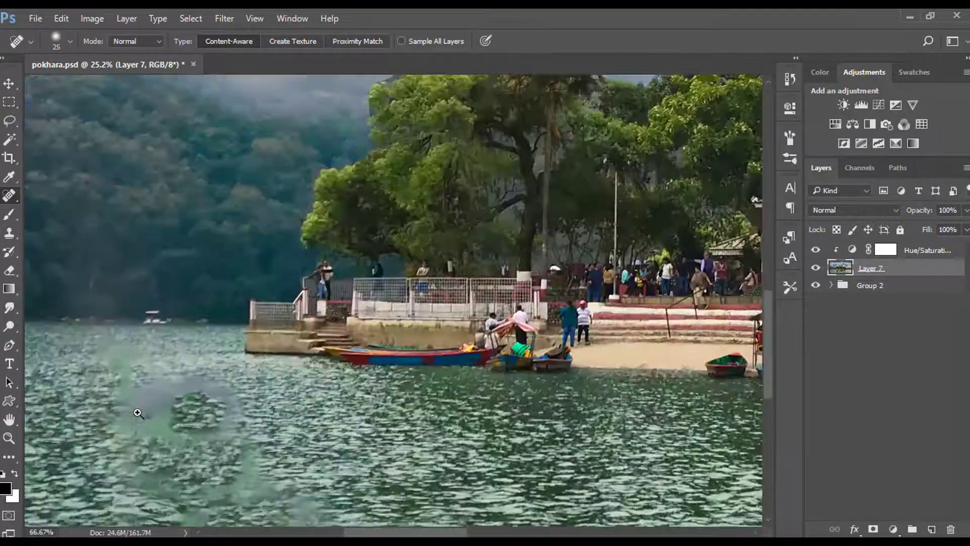
pyautogui.moveTo(394, 374); pyautogui.dragTo(506, 294)
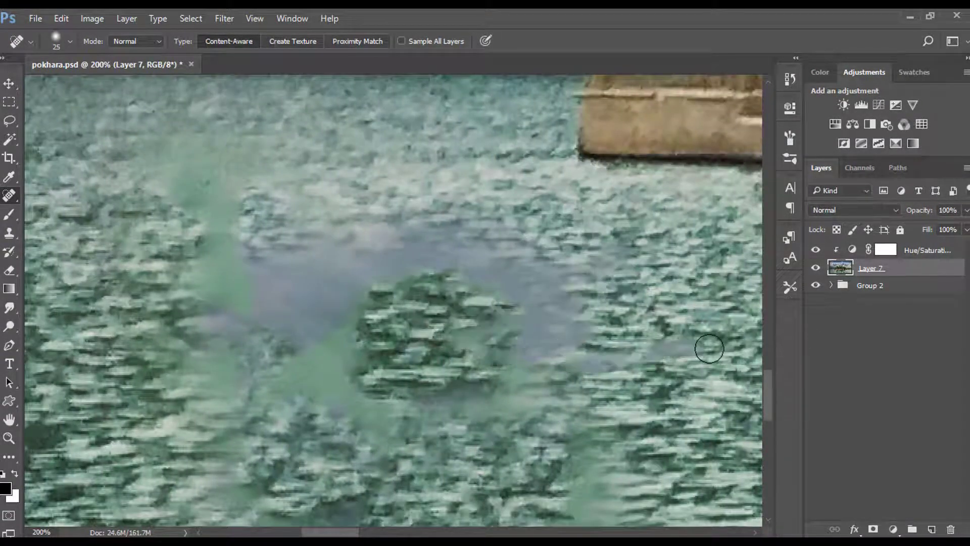
pyautogui.keyDown('alt'); pyautogui.click(419, 332); pyautogui.keyUp('alt')
pyautogui.click(454, 230)
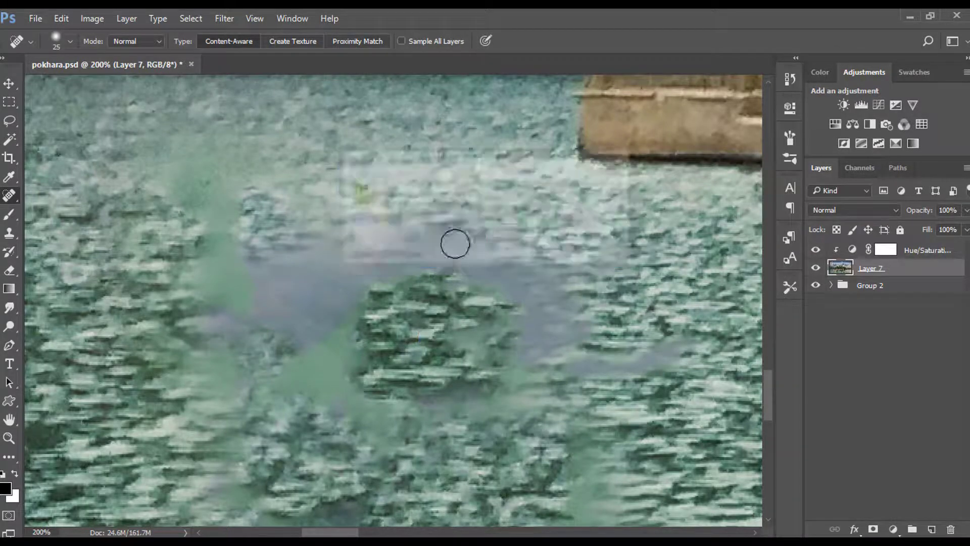
pyautogui.moveTo(453, 237)
pyautogui.mouseDown()
pyautogui.moveTo(313, 288)
pyautogui.moveTo(245, 293)
pyautogui.mouseUp()
pyautogui.moveTo(354, 324); pyautogui.dragTo(230, 348)
pyautogui.moveTo(443, 322); pyautogui.dragTo(577, 281)
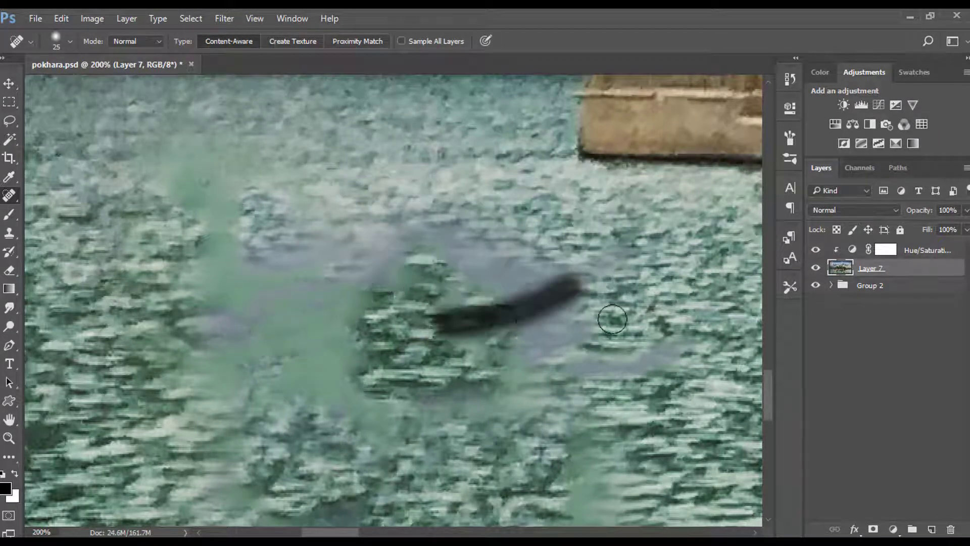
pyautogui.moveTo(710, 329)
pyautogui.mouseDown()
pyautogui.moveTo(454, 374)
pyautogui.moveTo(344, 265)
pyautogui.moveTo(285, 307)
pyautogui.mouseUp()
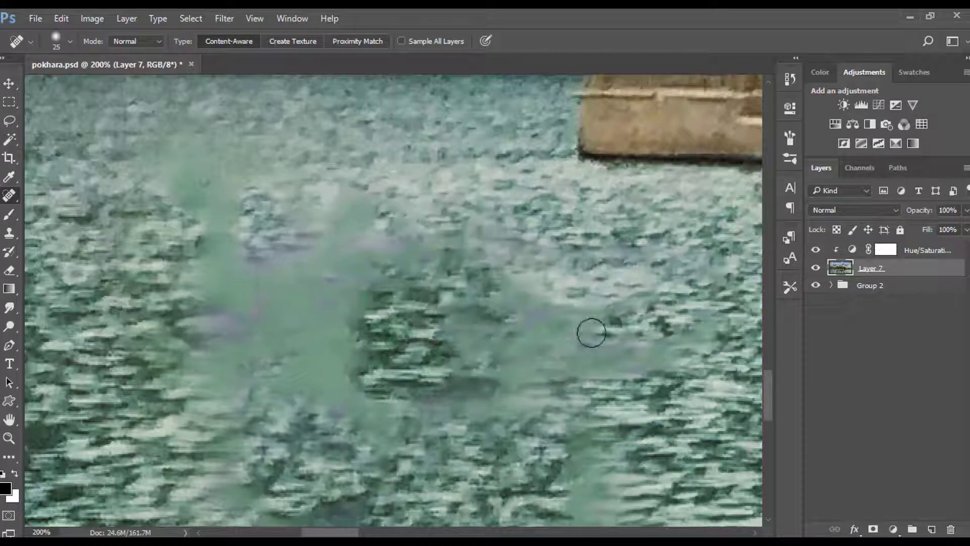
pyautogui.moveTo(584, 301); pyautogui.dragTo(498, 322)
pyautogui.moveTo(285, 252); pyautogui.dragTo(194, 329)
pyautogui.moveTo(280, 324); pyautogui.dragTo(323, 202)
pyautogui.moveTo(308, 175)
pyautogui.mouseDown()
pyautogui.moveTo(281, 373)
pyautogui.moveTo(318, 465)
pyautogui.mouseUp()
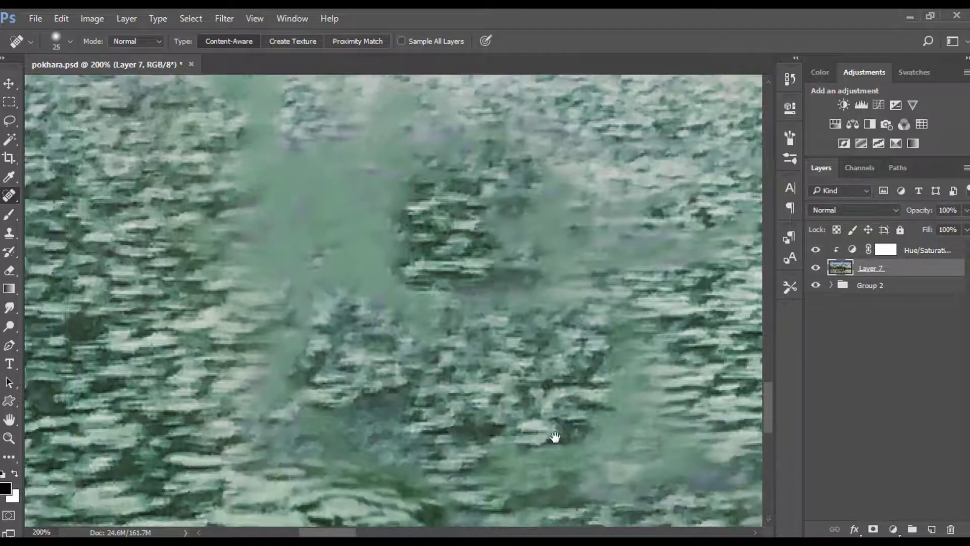
# Step: Heal the blurred green patches in the rippled water further down toward the lake's foreground
pyautogui.moveTo(554, 438); pyautogui.dragTo(392, 304)
pyautogui.moveTo(621, 343); pyautogui.dragTo(538, 366)
pyautogui.moveTo(674, 430); pyautogui.dragTo(606, 457)
pyautogui.moveTo(678, 456); pyautogui.dragTo(491, 487)
pyautogui.moveTo(415, 364); pyautogui.dragTo(305, 408)
pyautogui.moveTo(280, 343); pyautogui.dragTo(177, 366)
pyautogui.moveTo(135, 218); pyautogui.dragTo(72, 254)
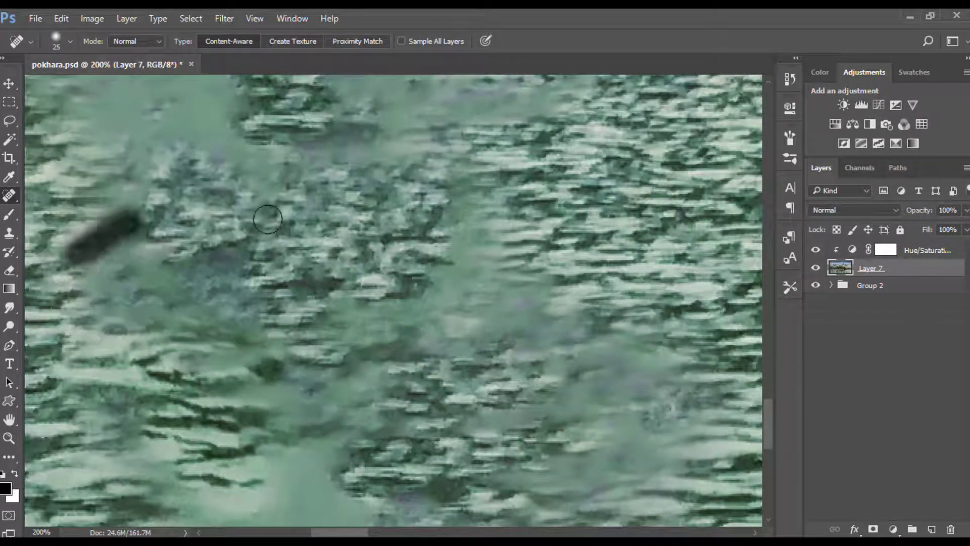
pyautogui.moveTo(226, 153); pyautogui.dragTo(132, 214)
# Step: Heal the pale waterline between the dark hillside and the lake, from the island's wall to the image's left edge, and save the document
pyautogui.moveTo(354, 101)
pyautogui.mouseDown()
pyautogui.moveTo(366, 284)
pyautogui.moveTo(505, 355)
pyautogui.mouseUp()
pyautogui.moveTo(612, 397); pyautogui.dragTo(167, 394)
pyautogui.moveTo(574, 399); pyautogui.dragTo(533, 407)
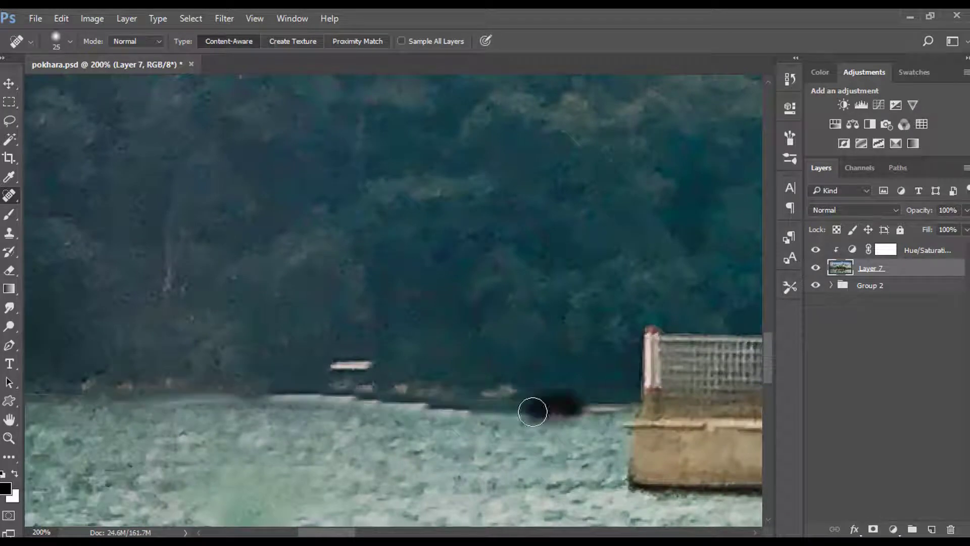
pyautogui.scroll(-2, 368, 411)
pyautogui.hscroll(-2, 368, 411)
pyautogui.moveTo(710, 337); pyautogui.dragTo(135, 334)
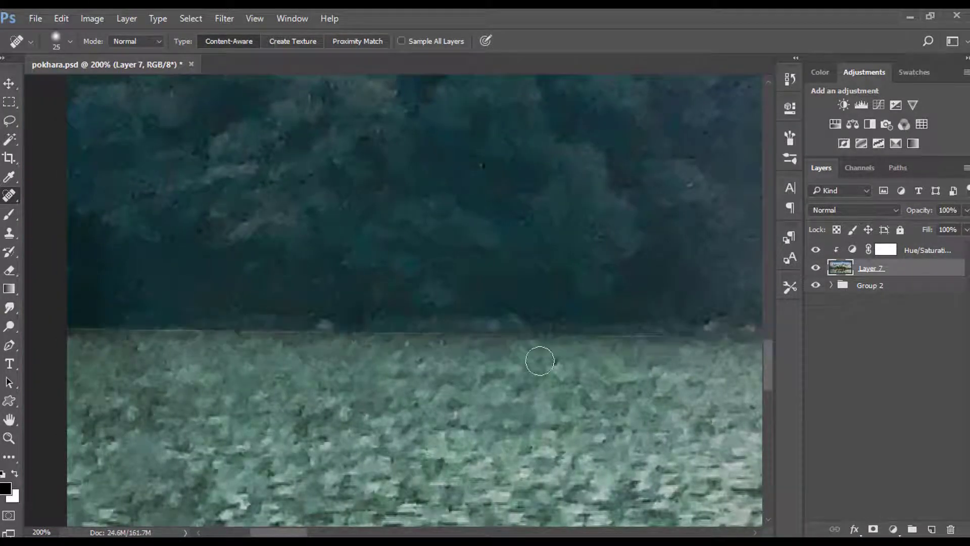
pyautogui.moveTo(592, 338); pyautogui.dragTo(344, 335)
pyautogui.moveTo(358, 332); pyautogui.dragTo(47, 323)
pyautogui.moveTo(403, 331); pyautogui.dragTo(353, 333)
pyautogui.hotkey('ctrl', '0')
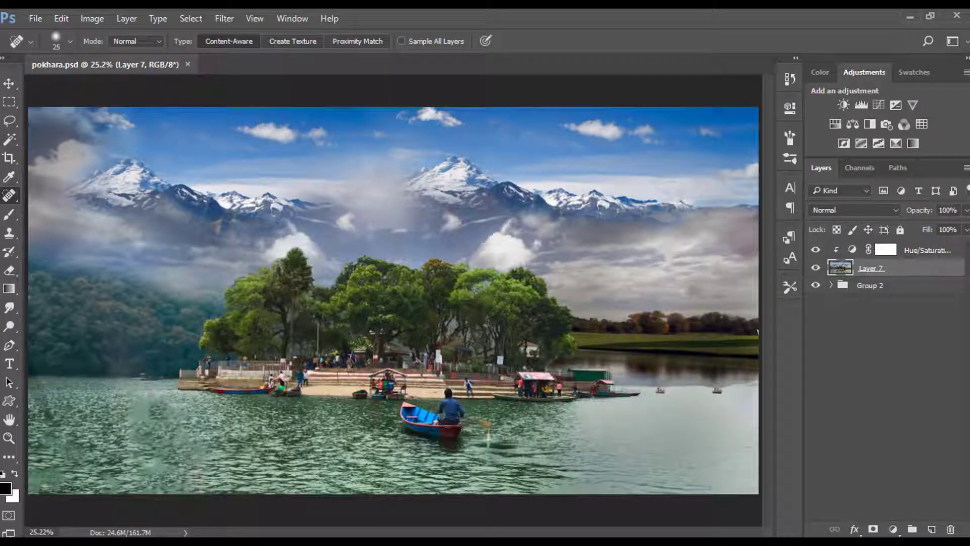
# Step: Merge the Hue/Saturation adjustment and Layer 7 into a single layer
pyautogui.keyDown('ctrl'); pyautogui.click(915, 251); pyautogui.keyUp('ctrl')
pyautogui.rightClick(886, 252)
pyautogui.rightClick(912, 252)
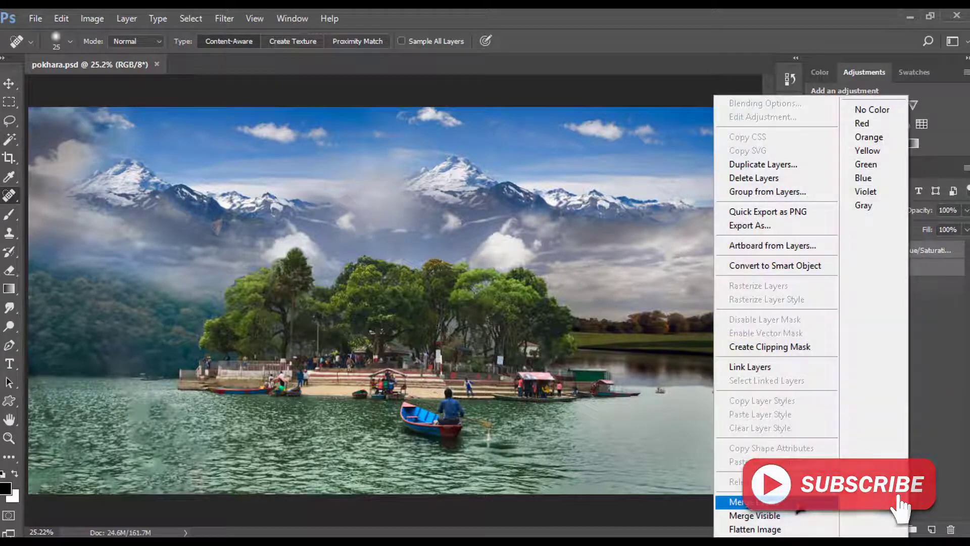
pyautogui.click(797, 502)
# Step: Apply Camera Raw basics to the merged layer: Temperature -3, Tint +8, Exposure +0.30, Blacks +15, Clarity -6, Vibrance +18, Saturation -9
pyautogui.click(225, 18)
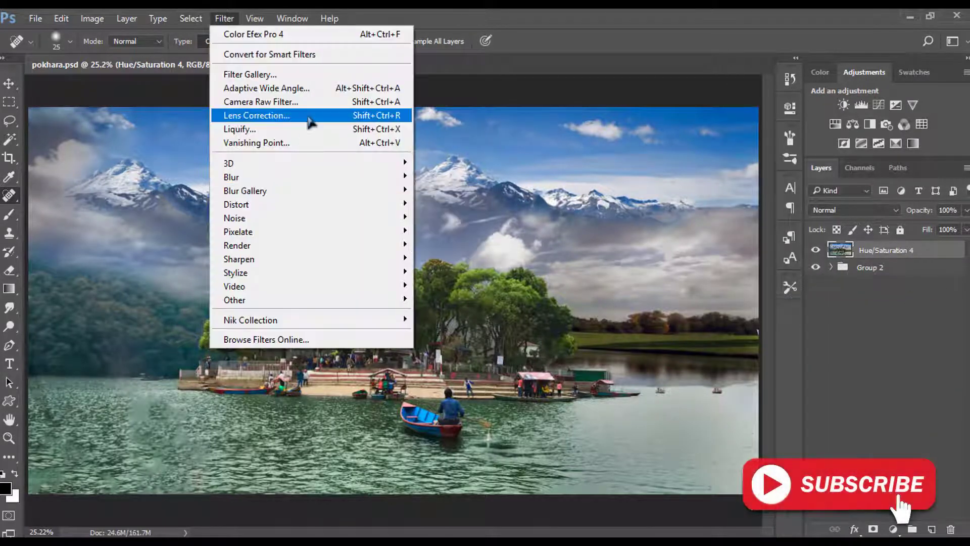
pyautogui.click(311, 104)
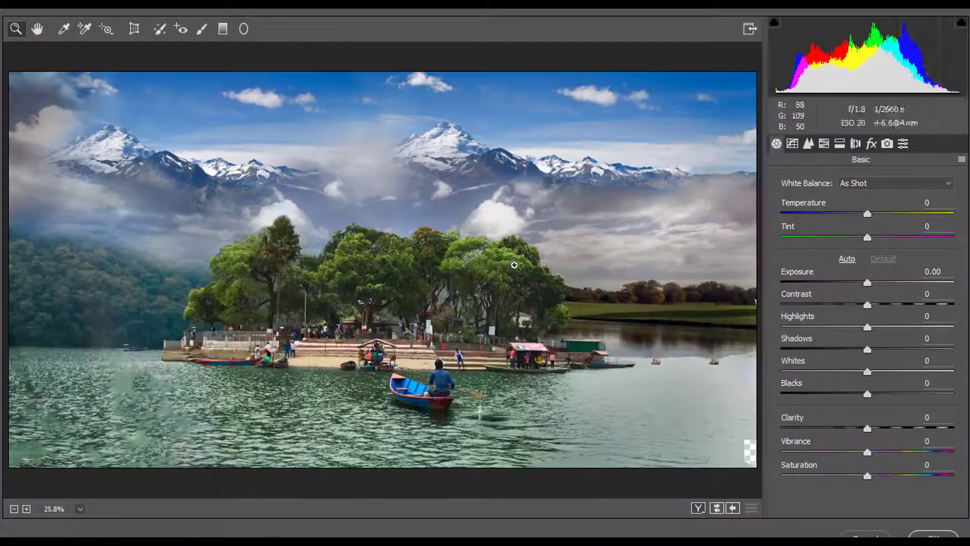
pyautogui.moveTo(847, 217); pyautogui.dragTo(910, 241)
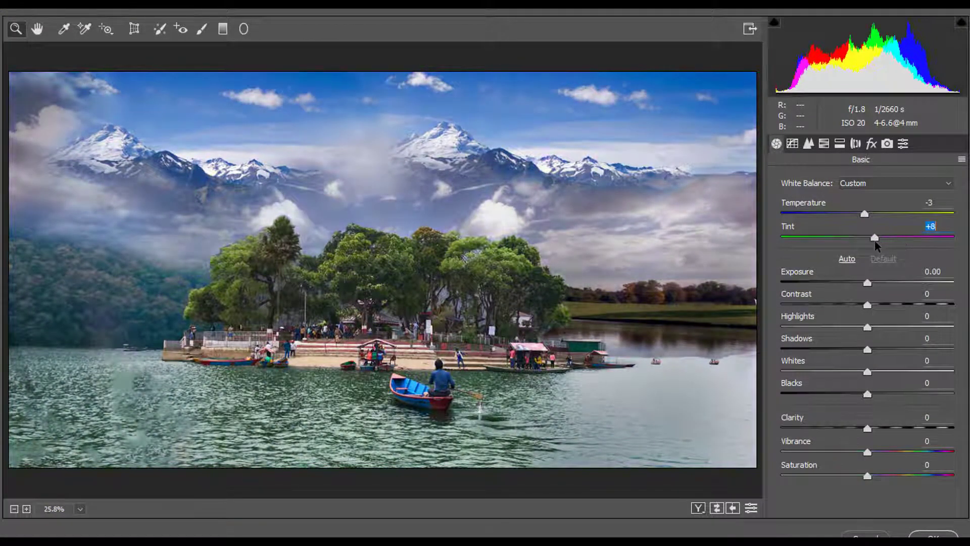
pyautogui.moveTo(864, 285); pyautogui.dragTo(874, 286)
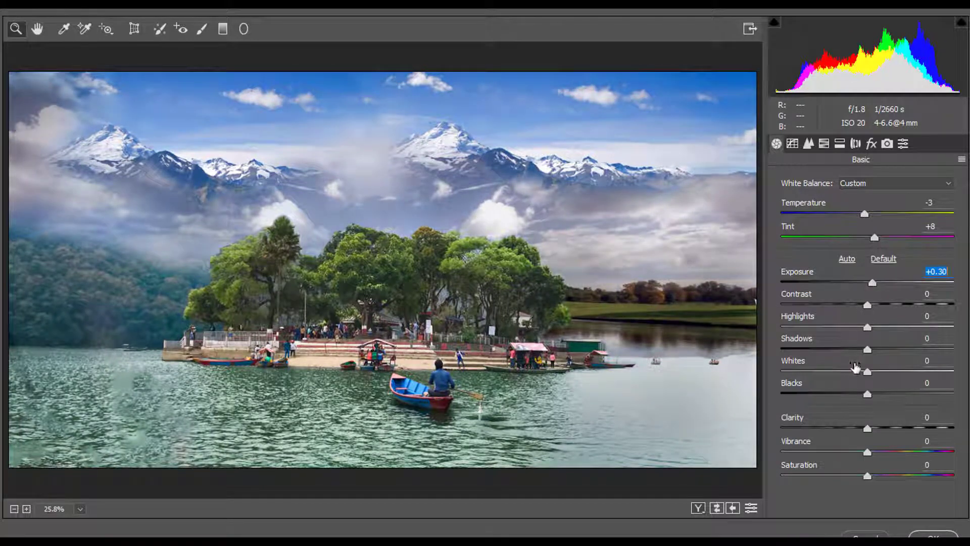
pyautogui.moveTo(869, 397)
pyautogui.mouseDown()
pyautogui.moveTo(825, 396)
pyautogui.moveTo(881, 399)
pyautogui.mouseUp()
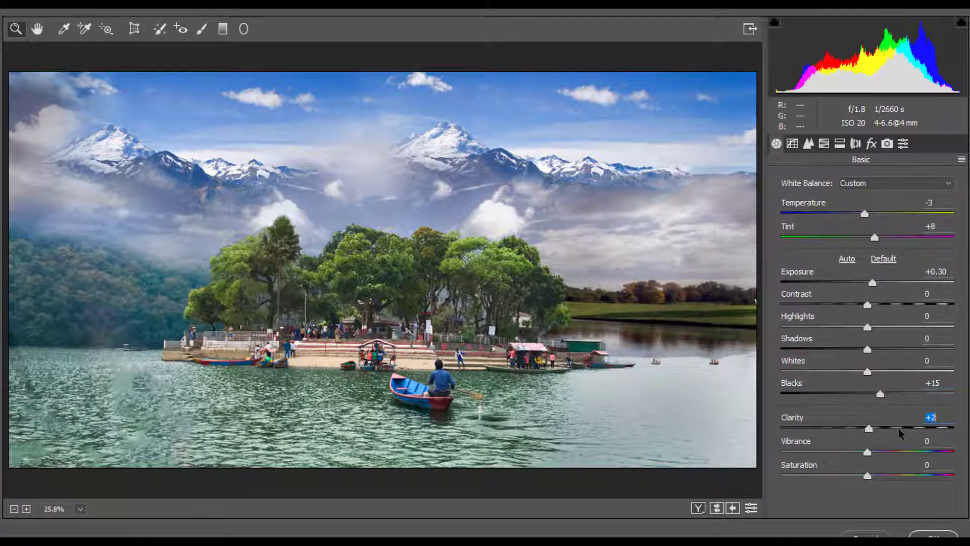
pyautogui.moveTo(899, 432); pyautogui.dragTo(862, 478)
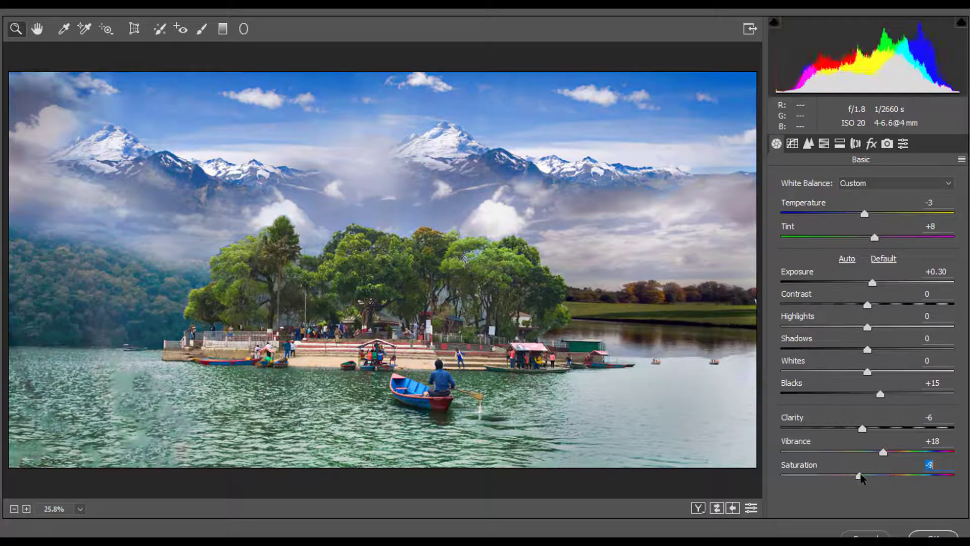
# Step: Raise the HSL luminance of the merged layer's Greens to +48 and Aquas to +18 in Camera Raw
pyautogui.click(823, 145)
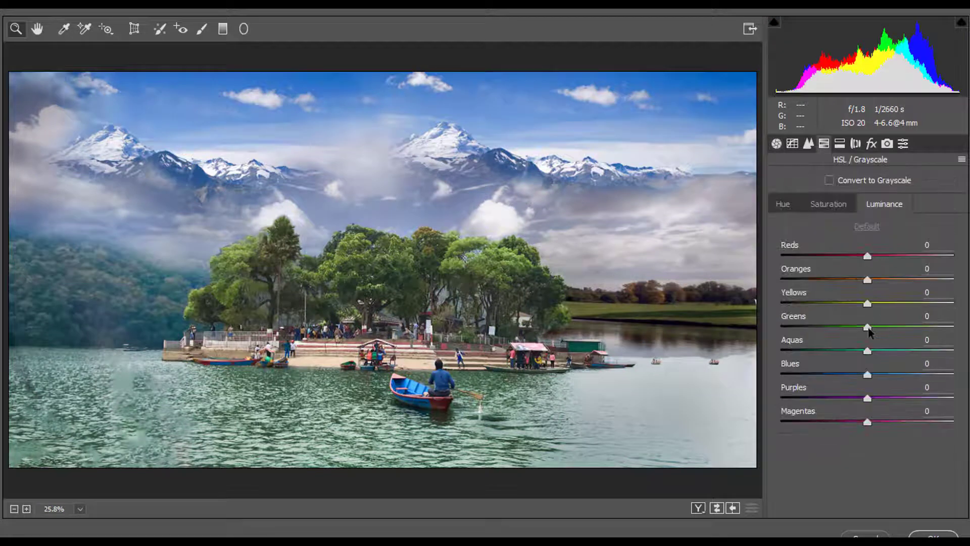
pyautogui.moveTo(880, 330); pyautogui.dragTo(905, 354)
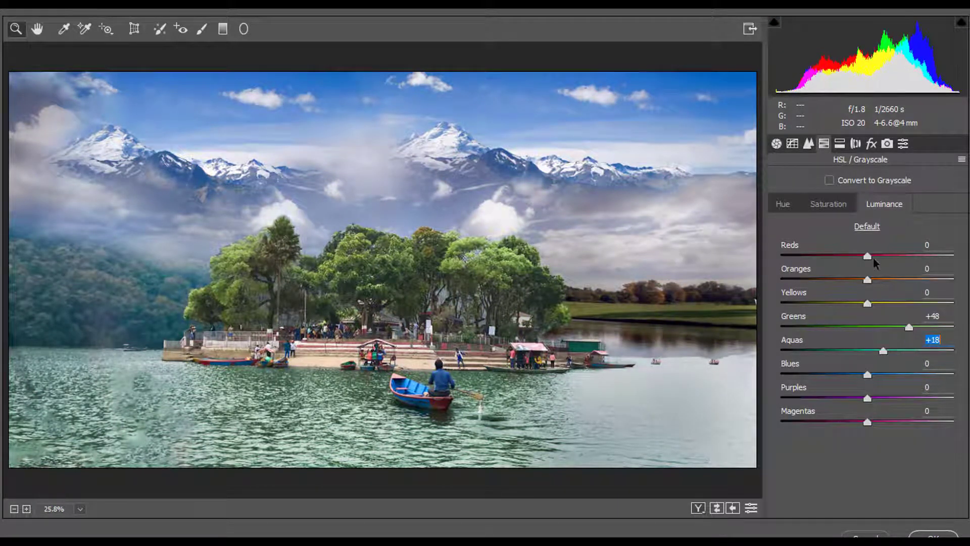
pyautogui.click(840, 144)
pyautogui.moveTo(784, 229); pyautogui.dragTo(787, 244)
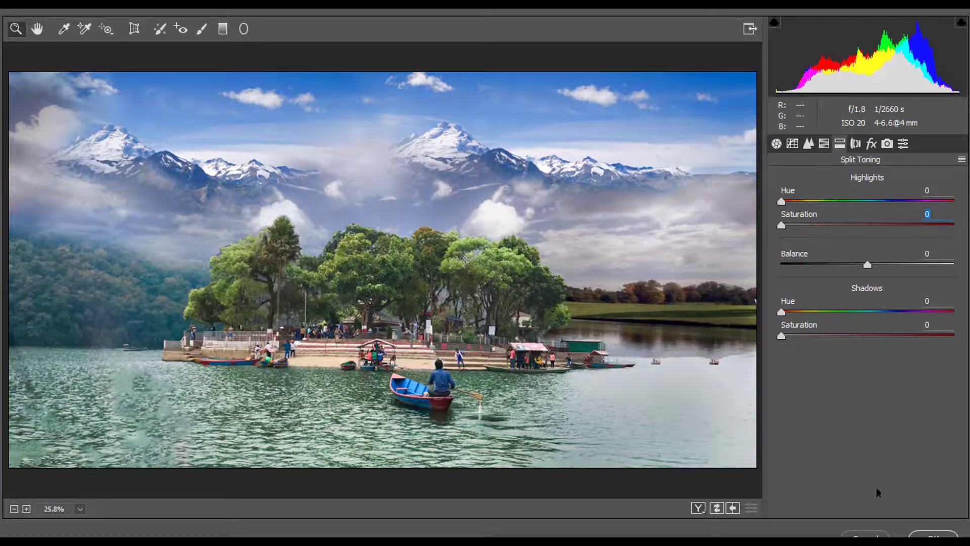
pyautogui.click(871, 143)
pyautogui.click(857, 144)
# Step: Add a radial filter ellipse around the island and mountains that darkens the surroundings with Exposure -2.25, and set its Temperature to +10
pyautogui.click(244, 29)
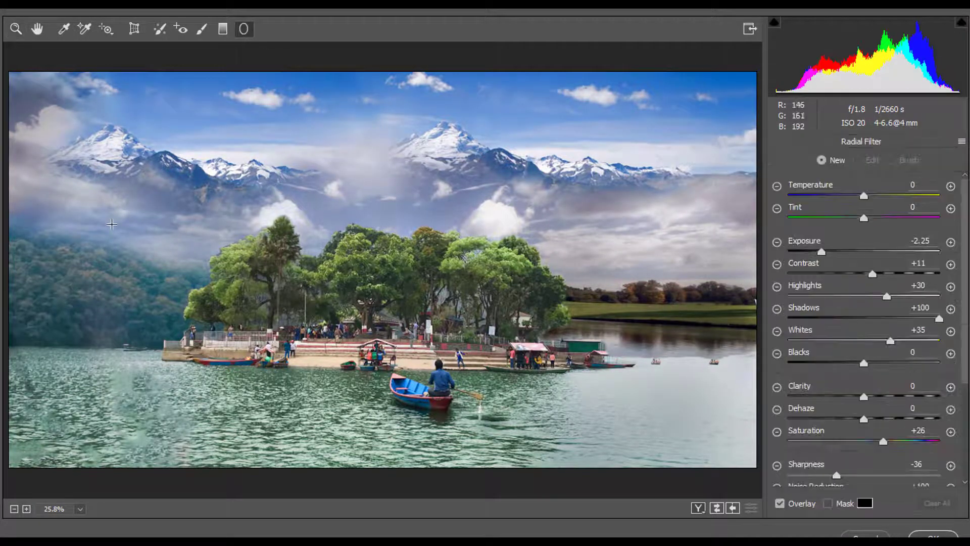
pyautogui.moveTo(380, 297)
pyautogui.mouseDown()
pyautogui.moveTo(657, 399)
pyautogui.moveTo(759, 395)
pyautogui.mouseUp()
pyautogui.moveTo(717, 298); pyautogui.dragTo(710, 300)
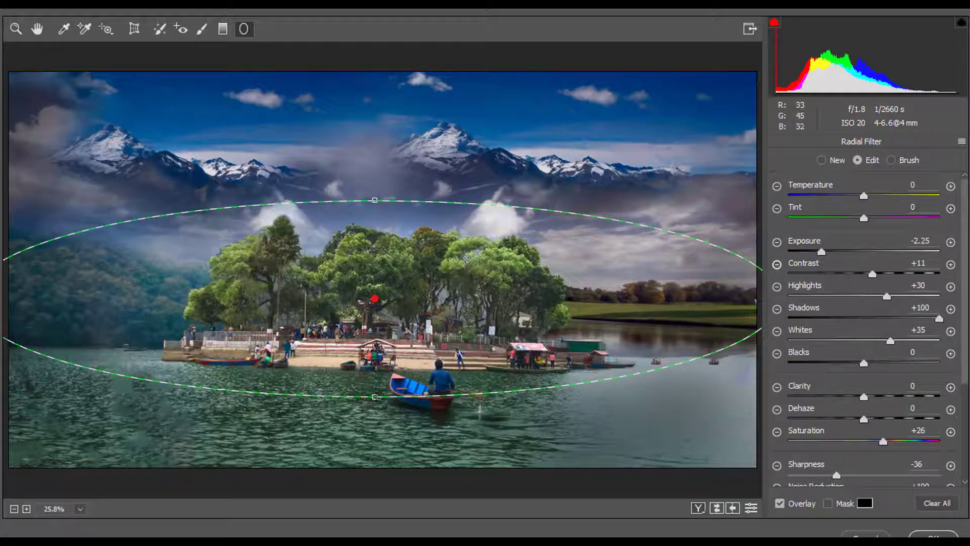
pyautogui.moveTo(374, 397); pyautogui.dragTo(374, 477)
pyautogui.moveTo(393, 339); pyautogui.dragTo(457, 332)
pyautogui.moveTo(32, 288); pyautogui.dragTo(134, 288)
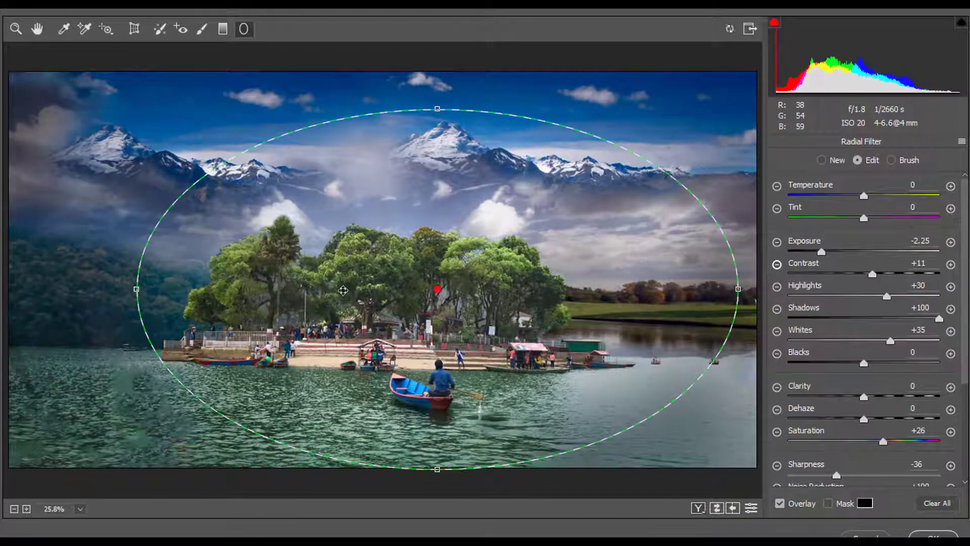
pyautogui.moveTo(342, 291); pyautogui.dragTo(298, 287)
pyautogui.moveTo(696, 285); pyautogui.dragTo(715, 286)
pyautogui.moveTo(468, 261); pyautogui.dragTo(472, 262)
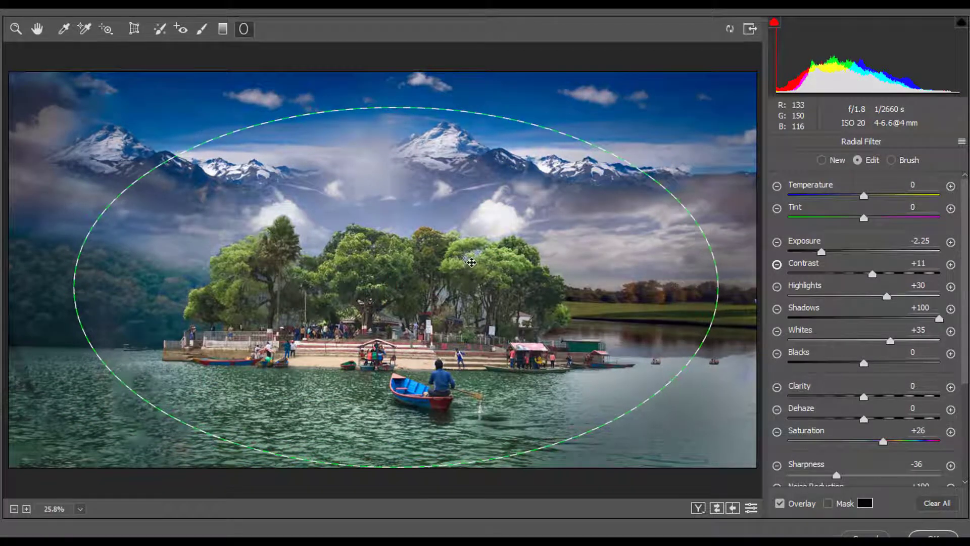
pyautogui.moveTo(864, 196)
pyautogui.mouseDown()
pyautogui.moveTo(852, 197)
pyautogui.moveTo(870, 197)
pyautogui.mouseUp()
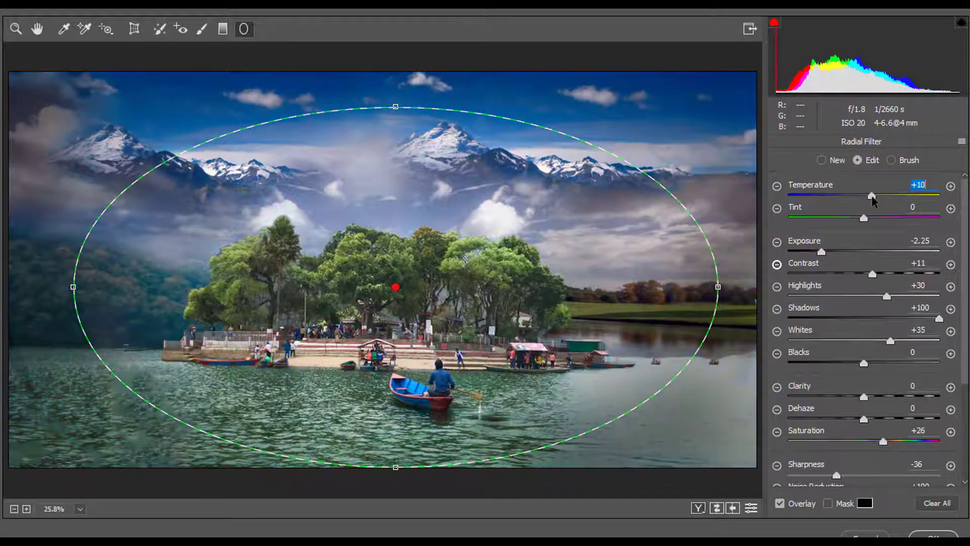
# Step: Compare the before and after versions of the radial filter grading, including side by side, and apply the Camera Raw filter
pyautogui.click(717, 509)
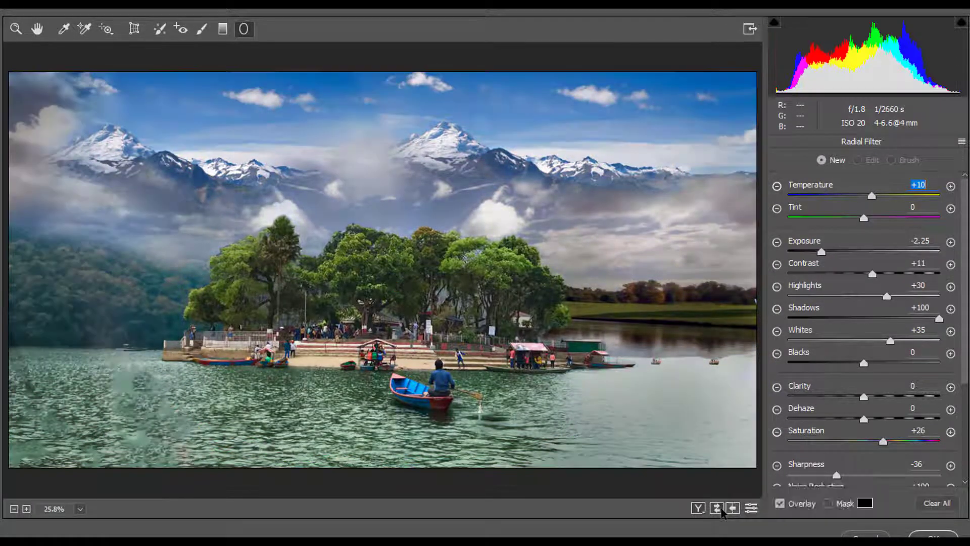
pyautogui.click(718, 508)
pyautogui.click(717, 509)
pyautogui.click(717, 508)
pyautogui.click(697, 508)
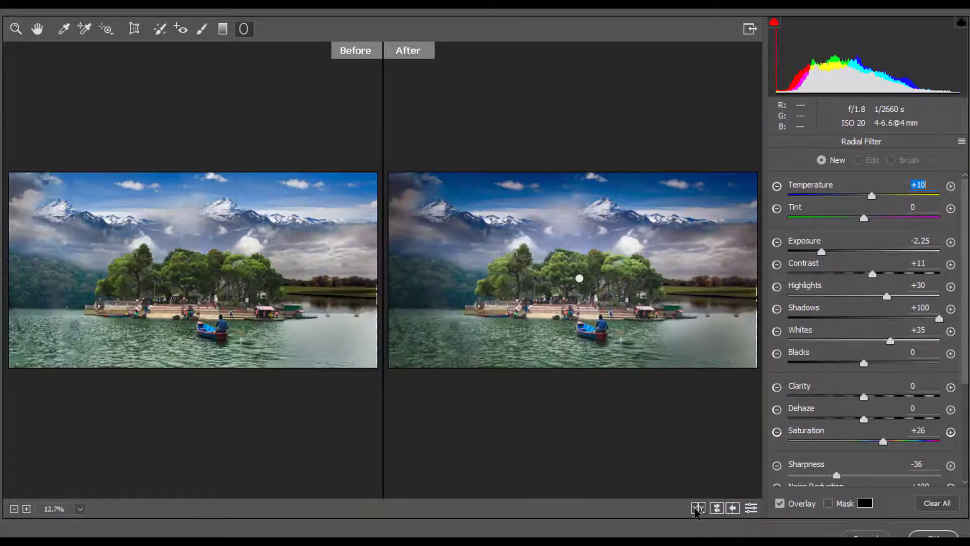
pyautogui.click(718, 507)
pyautogui.click(717, 507)
pyautogui.click(718, 507)
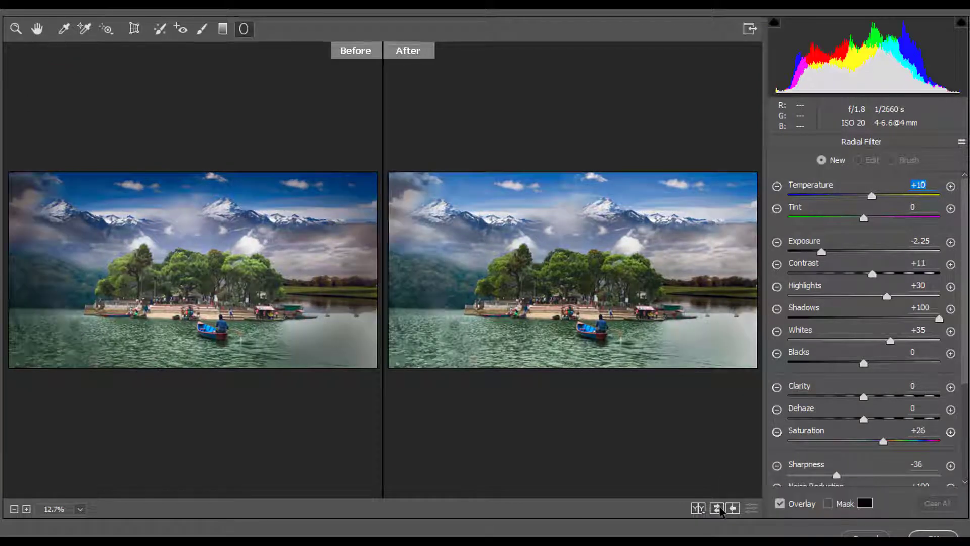
pyautogui.click(717, 508)
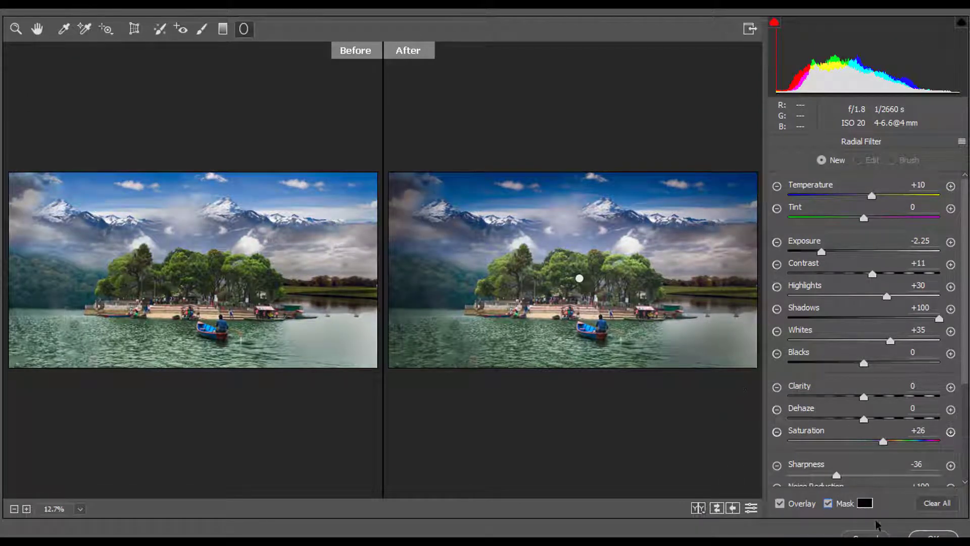
pyautogui.click(933, 536)
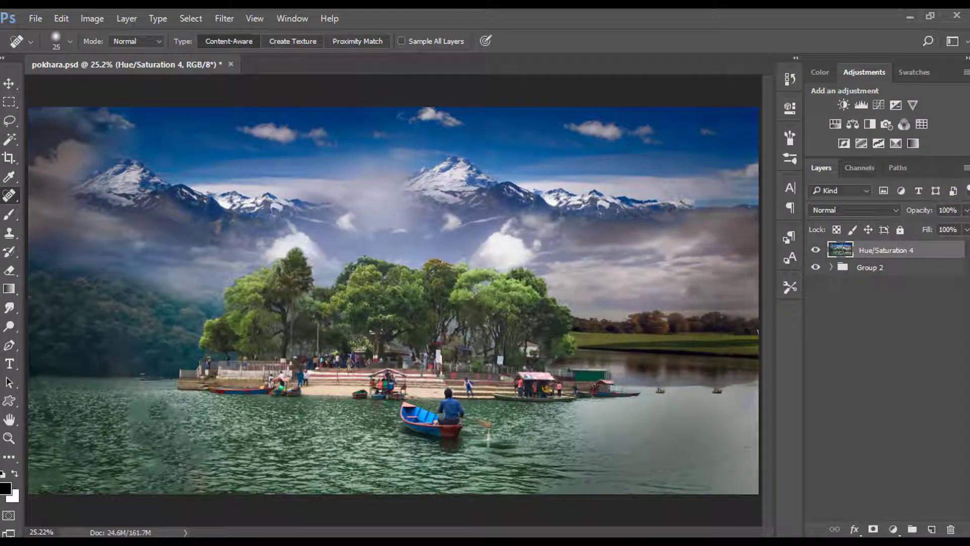
# Step: Compare the graded Hue/Saturation 4 layer with the artwork beneath it by toggling its visibility
pyautogui.click(816, 251)
pyautogui.click(816, 252)
pyautogui.click(816, 251)
pyautogui.click(816, 252)
pyautogui.click(816, 251)
pyautogui.click(816, 251)
pyautogui.click(816, 251)
# Step: Try to brighten the island's trees with a large Dodge tool brush using Midtones range and 50% exposure
pyautogui.click(9, 327)
pyautogui.moveTo(298, 281)
pyautogui.mouseDown()
pyautogui.moveTo(437, 289)
pyautogui.moveTo(397, 289)
pyautogui.mouseUp()
pyautogui.click(502, 300)
pyautogui.hotkey('ctrl', 'alt', 'z')
pyautogui.hotkey('ctrl', 'alt', 'z')
pyautogui.hotkey('ctrl', 'alt', 'z')
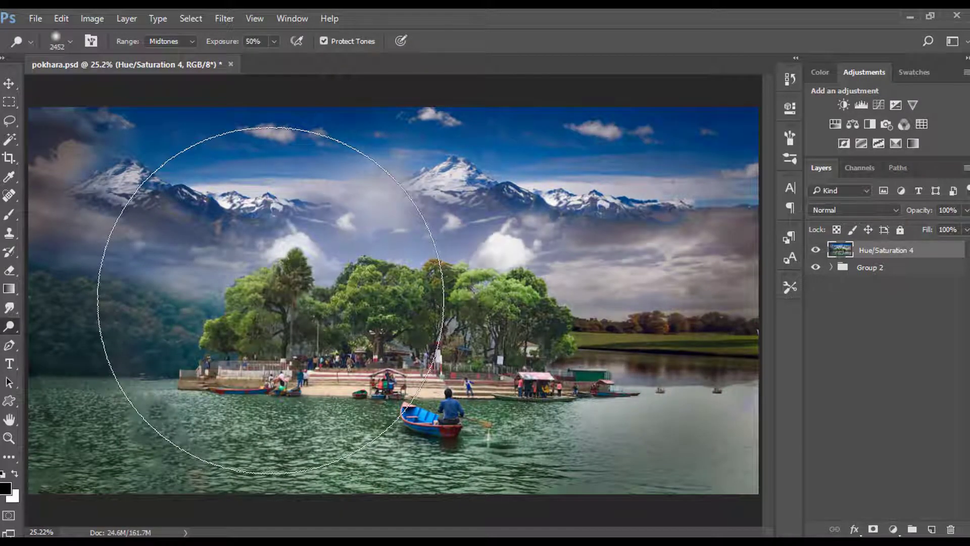
pyautogui.hotkey('ctrl', 'z')
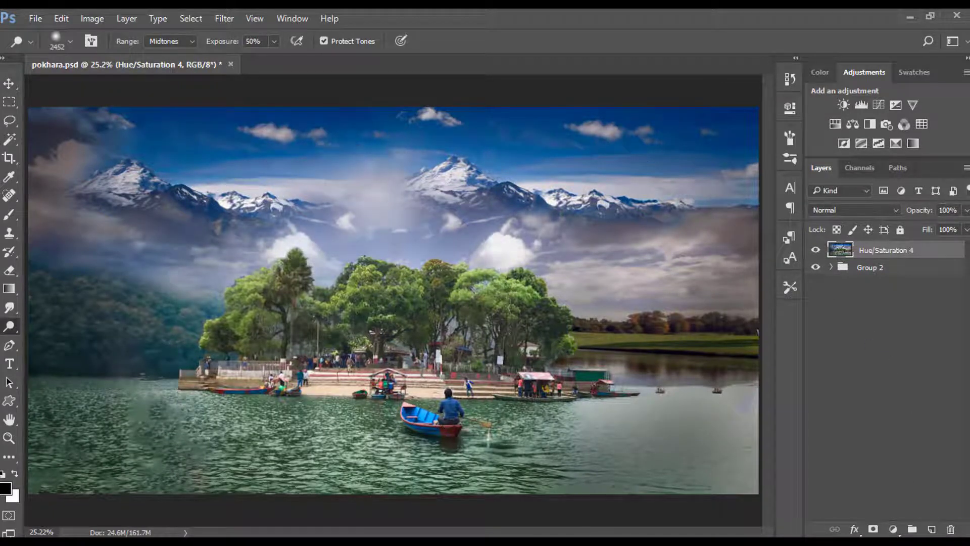
# Step: Bring the camera logo group into the lake image, scale it down and place it over the water in the lower-right corner
pyautogui.moveTo(579, 402); pyautogui.dragTo(454, 411)
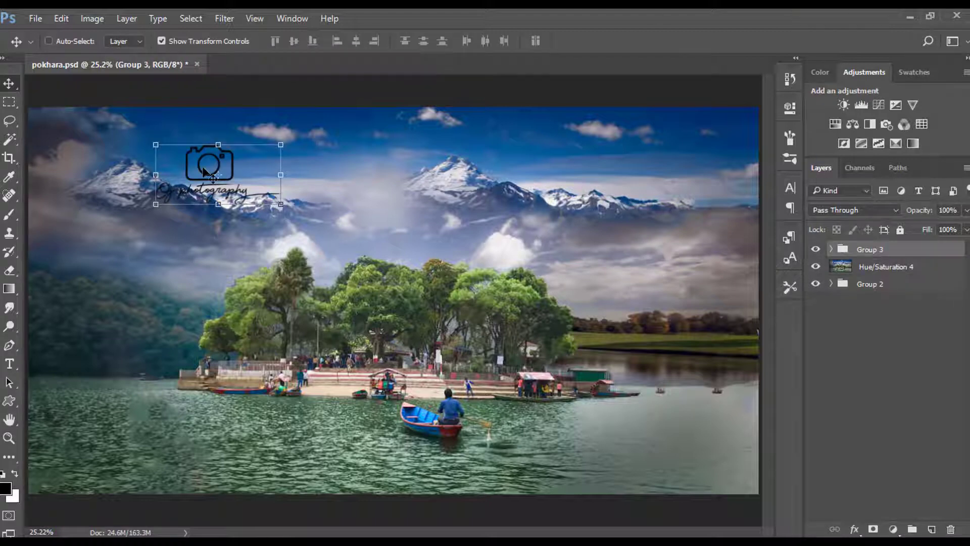
pyautogui.moveTo(204, 172); pyautogui.dragTo(673, 452)
pyautogui.moveTo(624, 430); pyautogui.dragTo(673, 450)
pyautogui.press('Return')
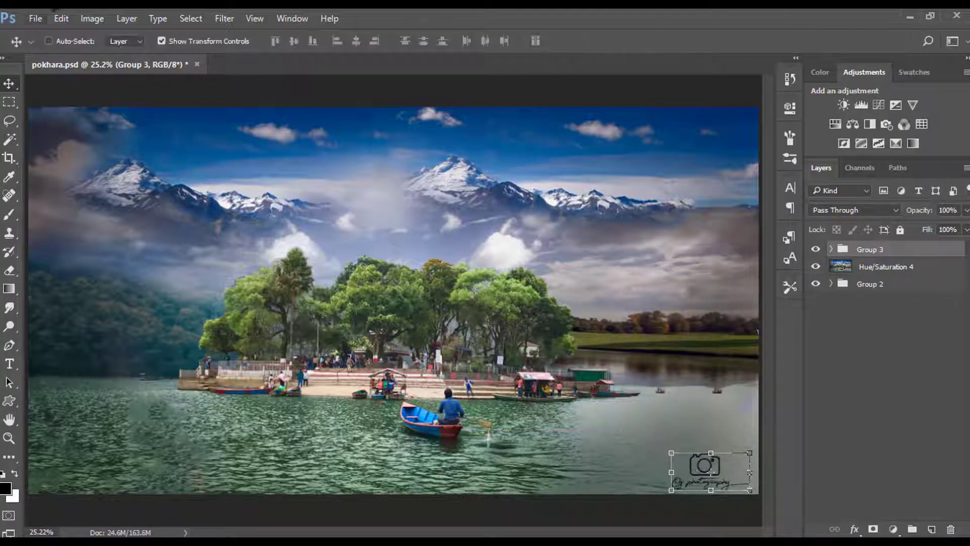
# Step: Add a Solid Color fill layer above the logo group, clip it to the group and change its colour to white
pyautogui.click(894, 530)
pyautogui.click(878, 218)
pyautogui.click(705, 221)
pyautogui.click(849, 215)
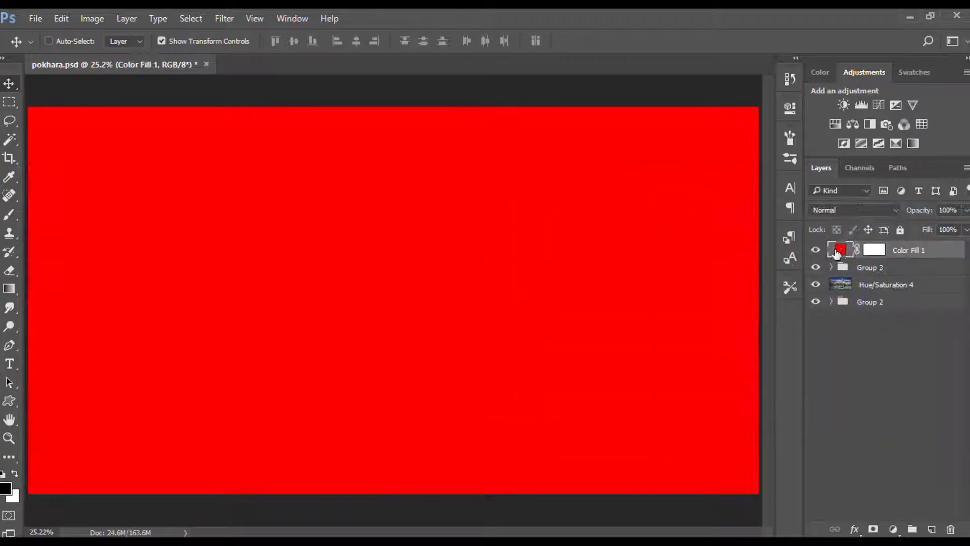
pyautogui.keyDown('alt'); pyautogui.click(833, 254); pyautogui.keyUp('alt')
pyautogui.doubleClick(853, 249)
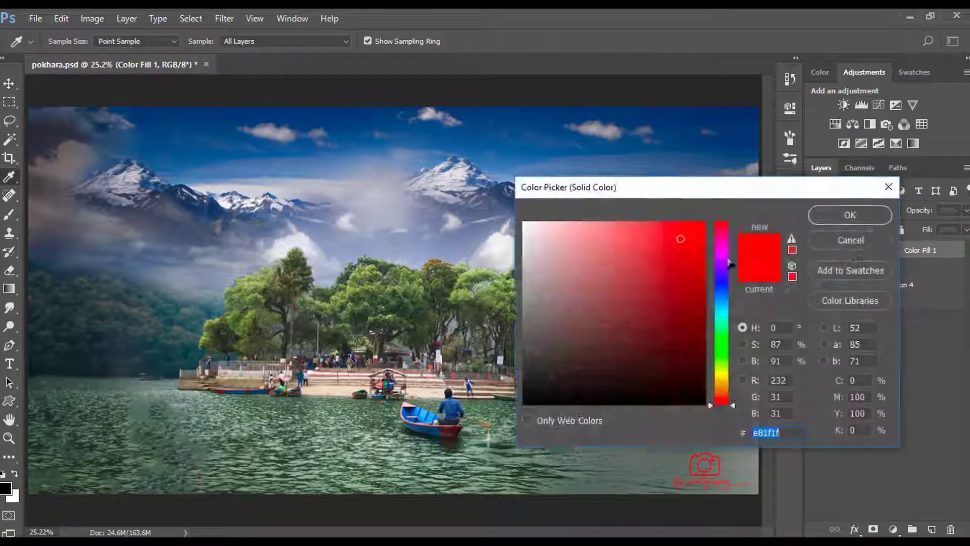
pyautogui.click(564, 191)
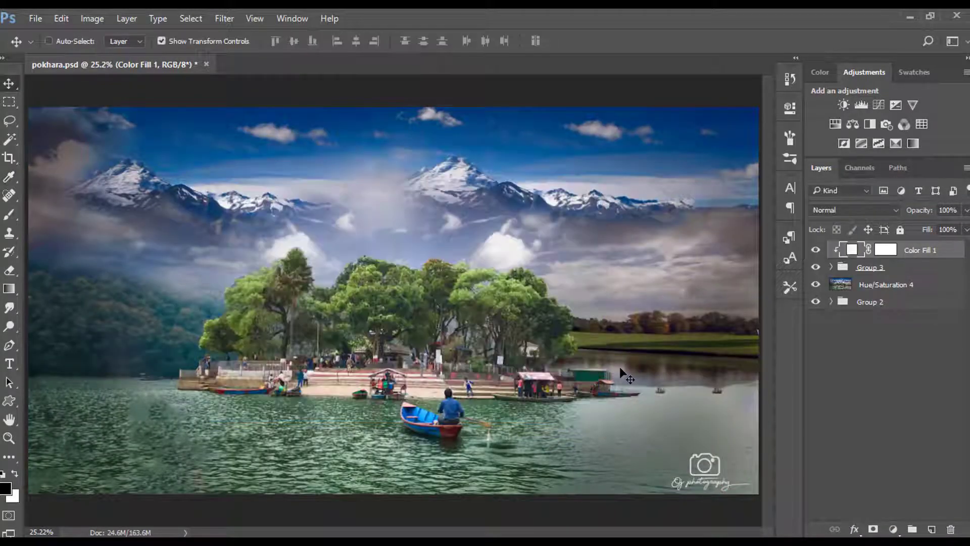